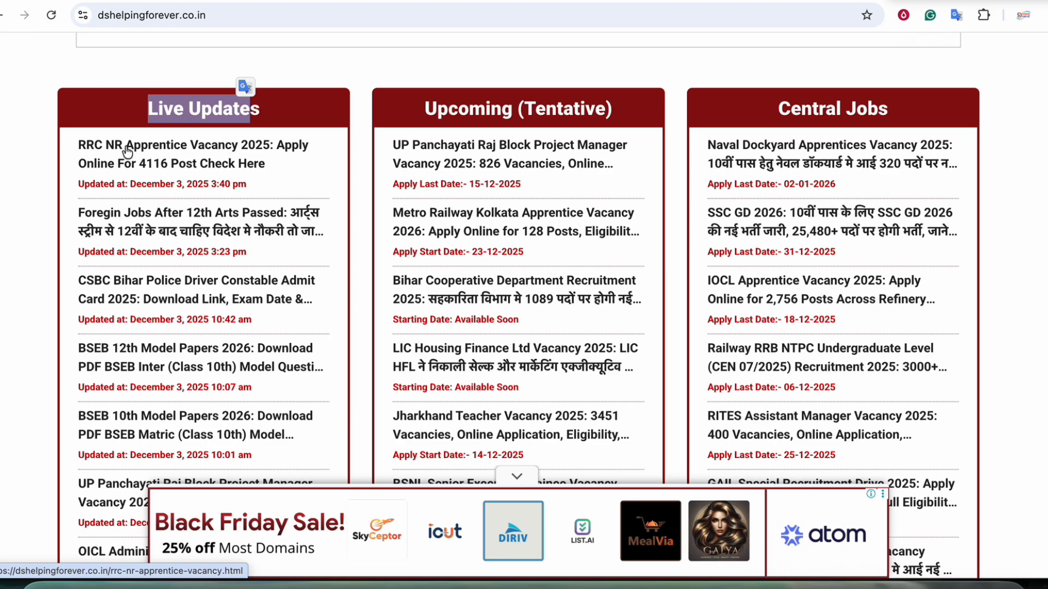
Open the RRC NR Apprentice Vacancy 2025 article from the Live Updates list and collapse the advertisement banner
left_click(216, 157)
scroll(492, 217, "down", 2)
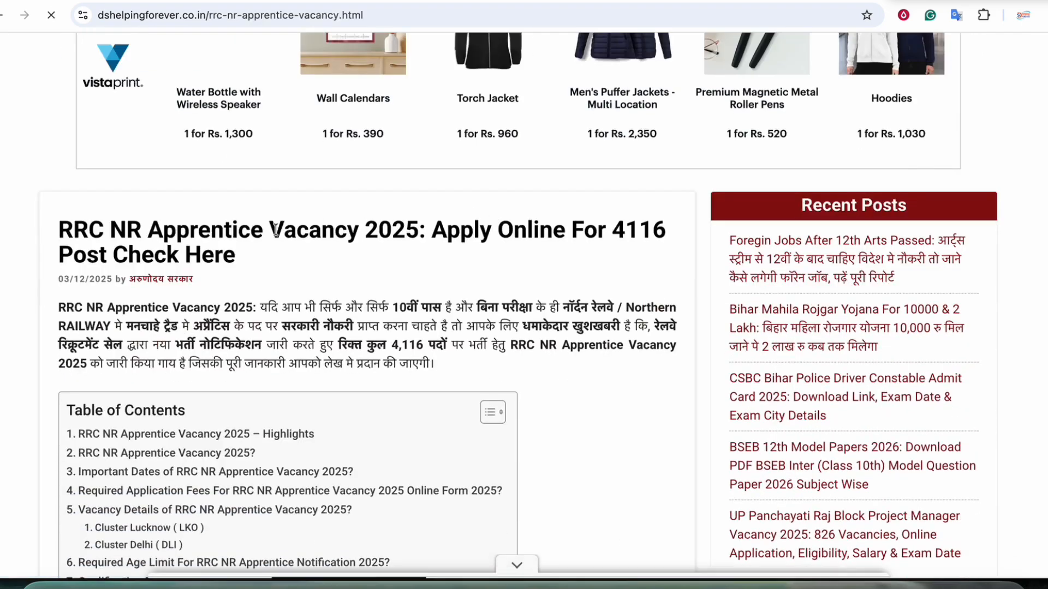
left_click_drag(111, 230, 661, 232)
left_click(601, 250)
scroll(600, 250, "down", 1)
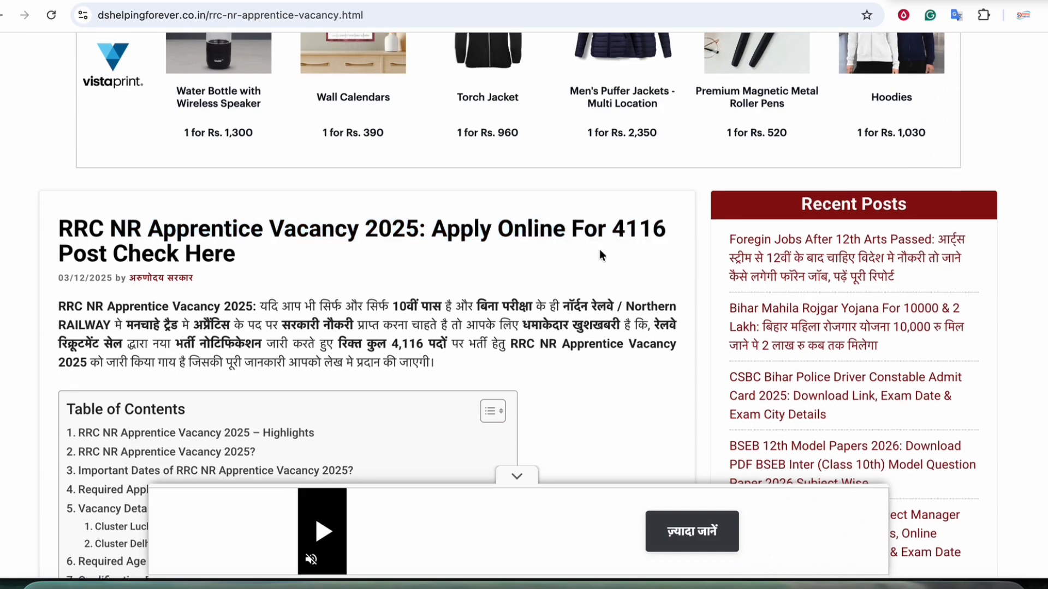
left_click(522, 479)
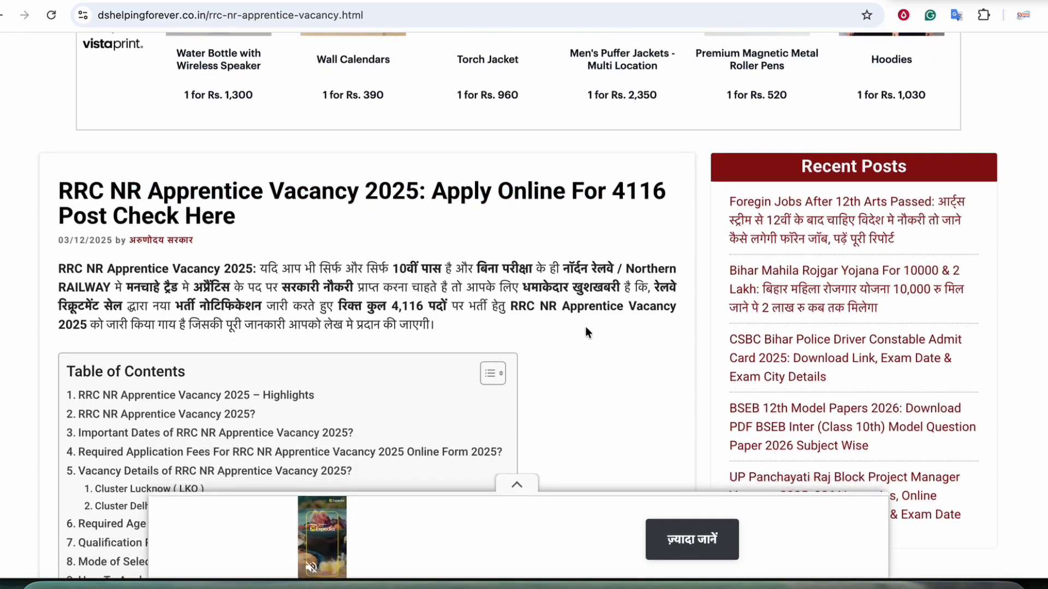
Examine the article's title, introduction and highlights table, continuing through to the Important Dates section
scroll(585, 325, "down", 2)
left_click_drag(117, 122, 204, 120)
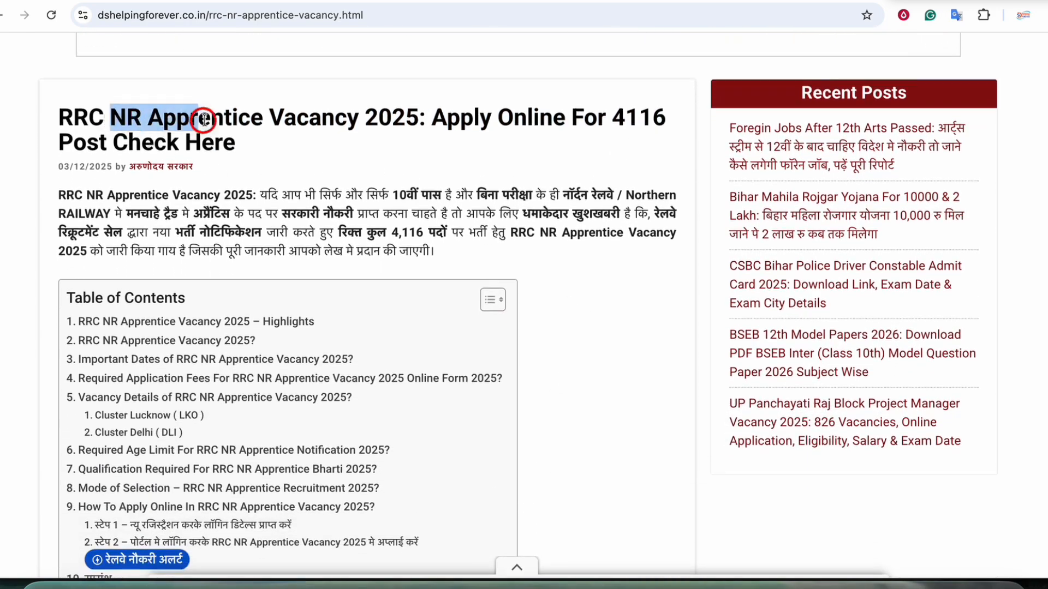
left_click(578, 197)
scroll(624, 210, "down", 9)
scroll(619, 212, "down", 5)
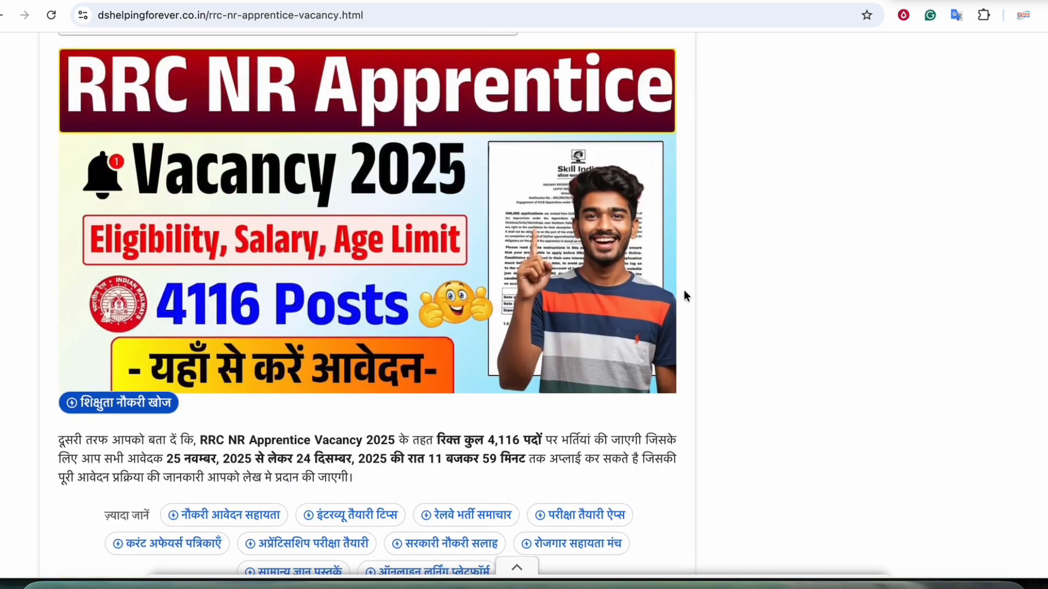
scroll(710, 295, "down", 12)
scroll(700, 297, "down", 13)
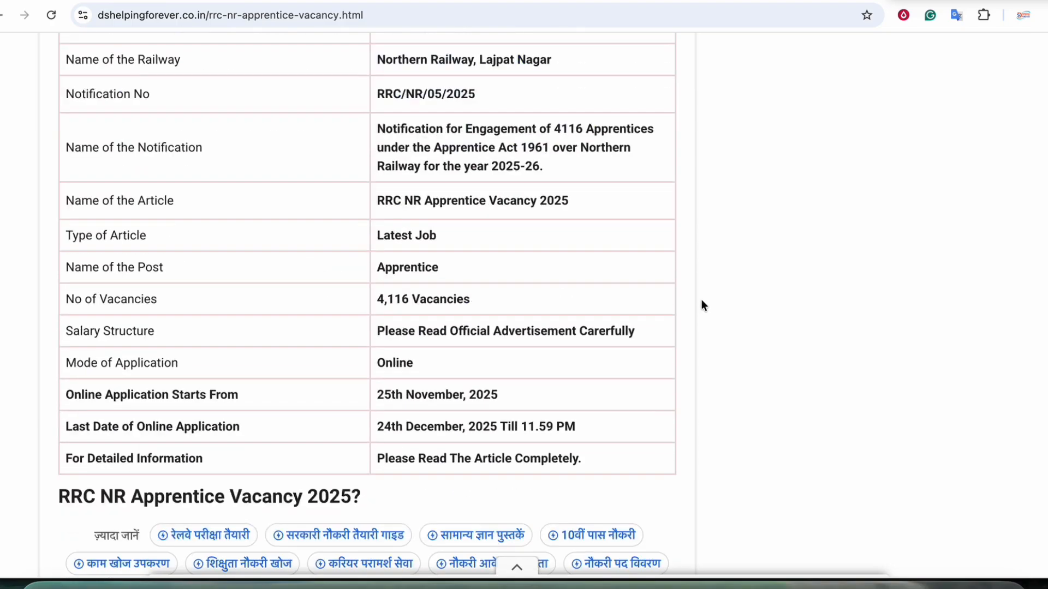
scroll(703, 305, "down", 13)
scroll(710, 304, "down", 2)
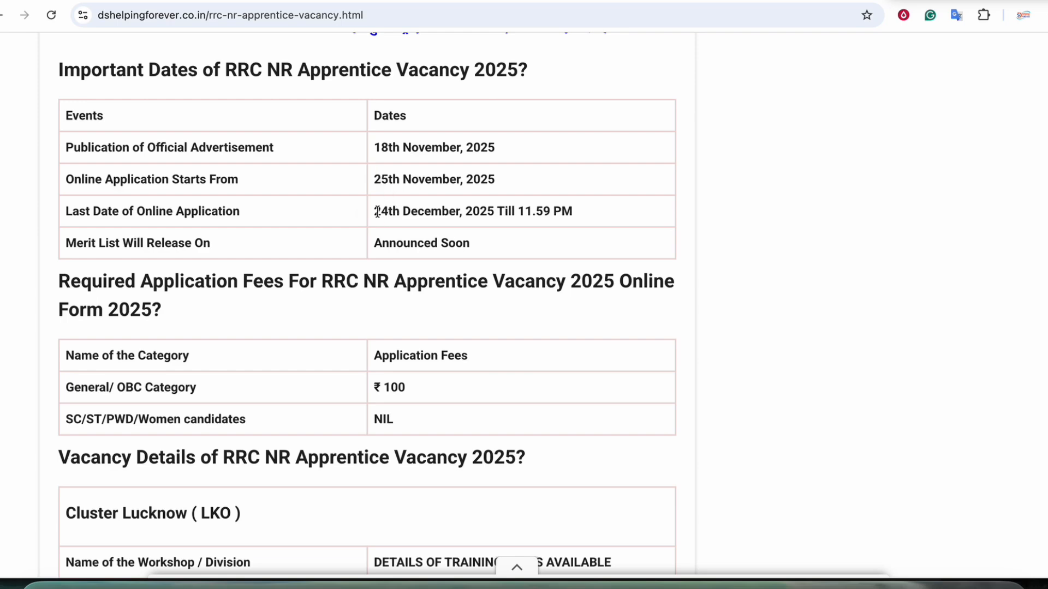
Examine the online application start and last dates and the application fee for the General/OBC category
left_click_drag(380, 212, 474, 211)
left_click(476, 212)
left_click_drag(381, 180, 444, 178)
left_click(436, 180)
scroll(497, 224, "down", 4)
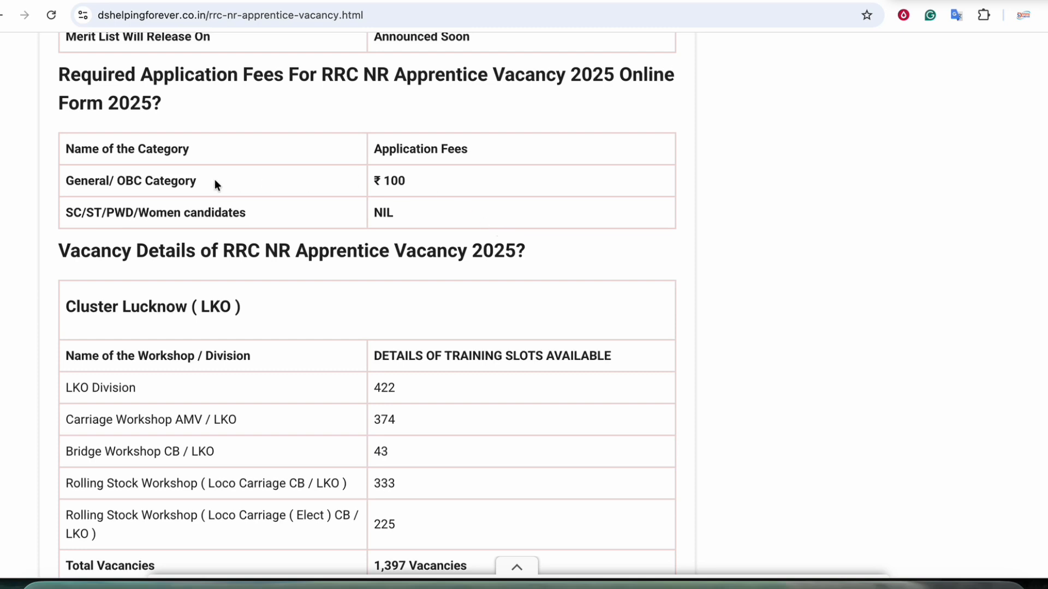
left_click_drag(66, 181, 164, 182)
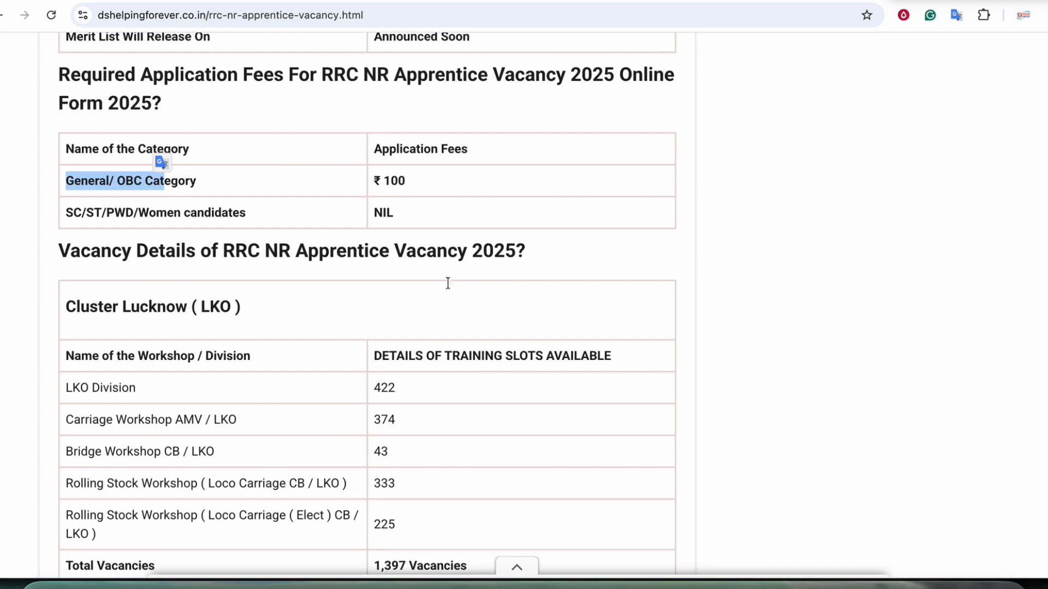
Examine the vacancy details by workshop and division for the Lucknow and Delhi clusters
scroll(548, 296, "down", 5)
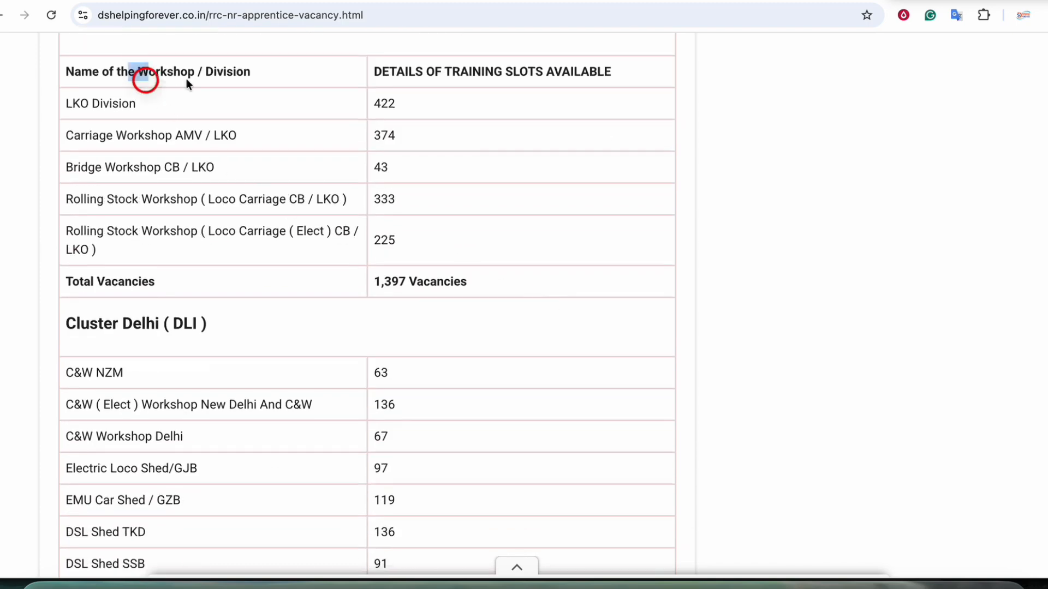
left_click_drag(185, 79, 361, 82)
left_click_drag(92, 107, 161, 106)
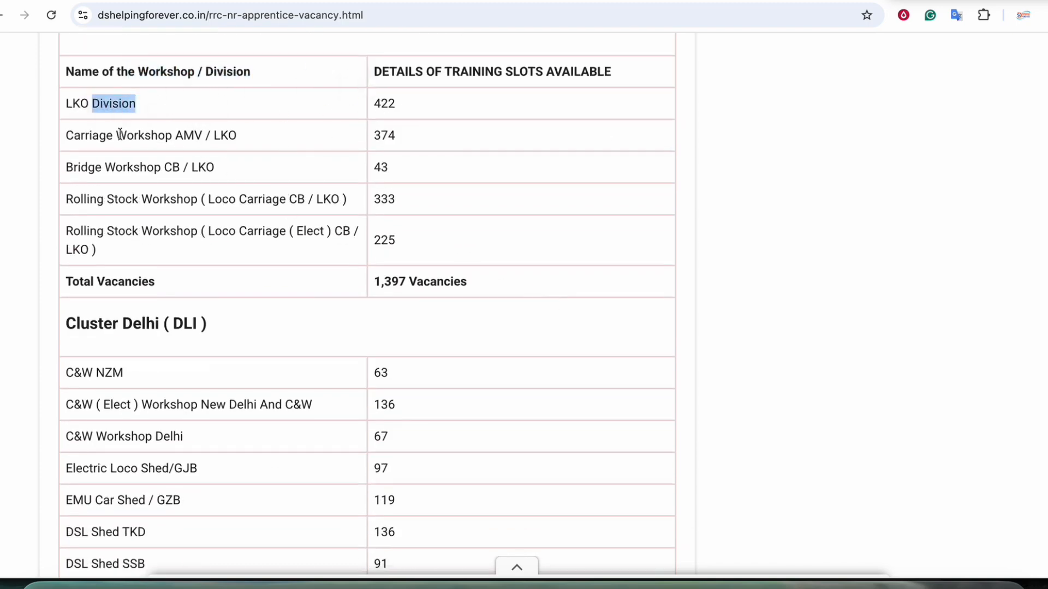
left_click_drag(118, 135, 285, 145)
left_click_drag(103, 168, 215, 167)
left_click_drag(90, 281, 156, 282)
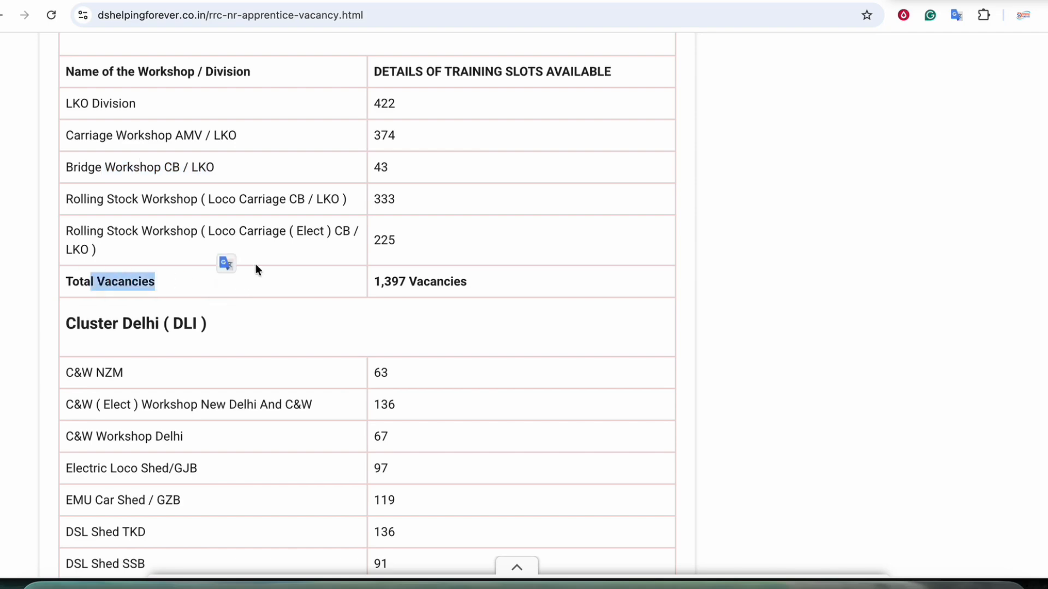
scroll(256, 263, "down", 5)
left_click_drag(130, 59, 208, 67)
Examine the minimum and maximum age limits required for the apprentice post
scroll(300, 224, "down", 10)
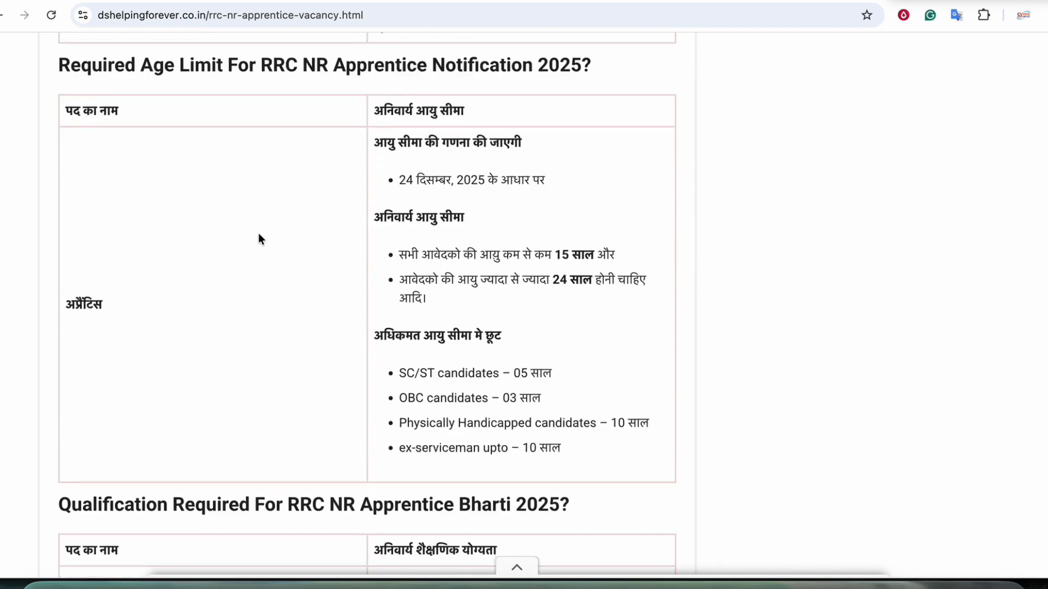
scroll(272, 225, "down", 1)
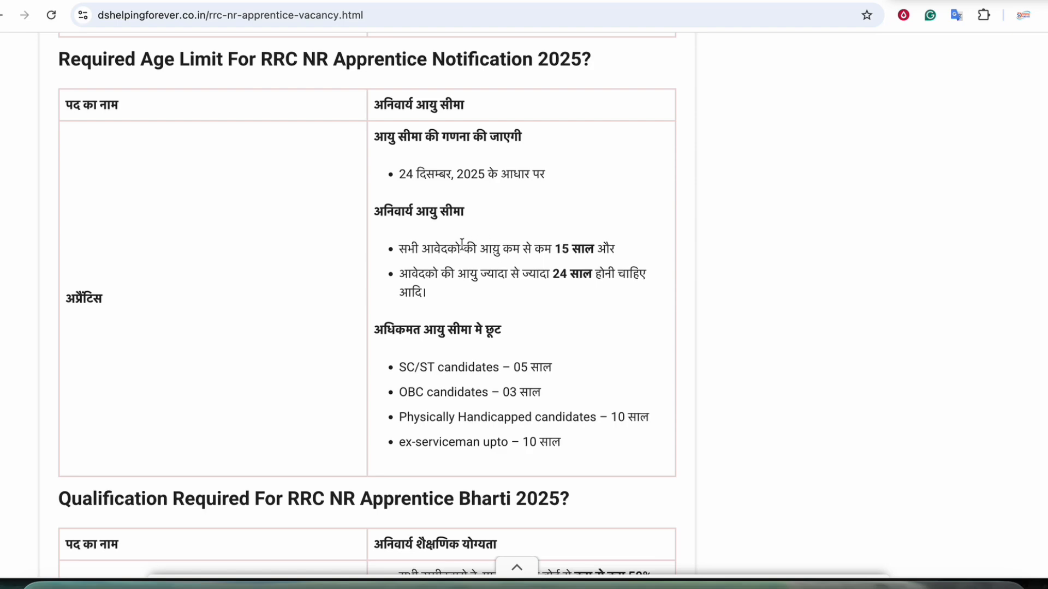
left_click_drag(463, 244, 568, 289)
left_click(568, 289)
scroll(562, 273, "down", 5)
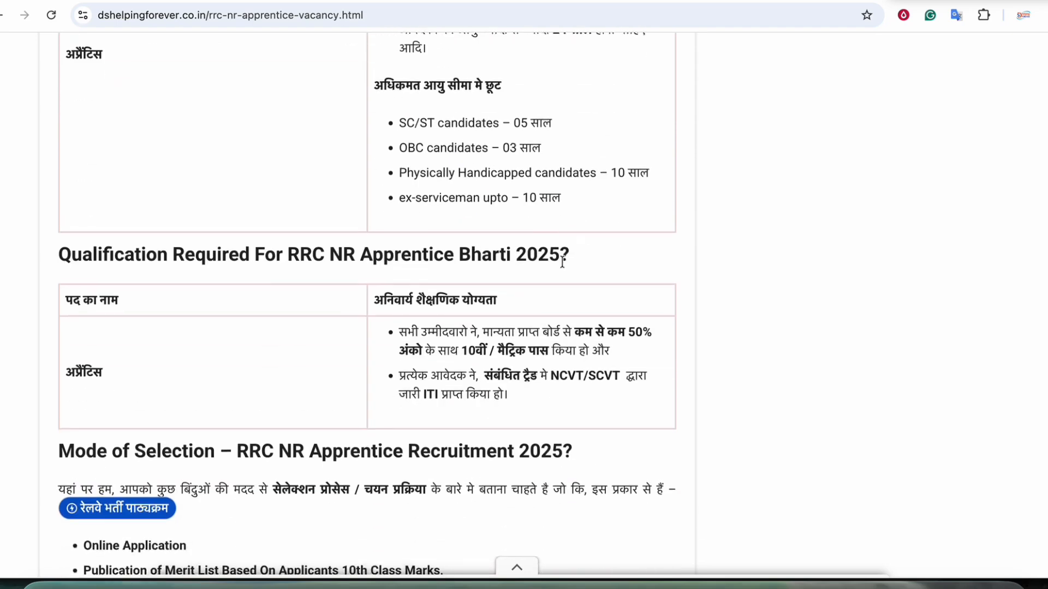
scroll(562, 262, "up", 5)
left_click_drag(415, 222, 519, 222)
left_click(521, 223)
Examine the upper age relaxation for SC/ST, OBC and physically handicapped candidates
scroll(458, 244, "down", 4)
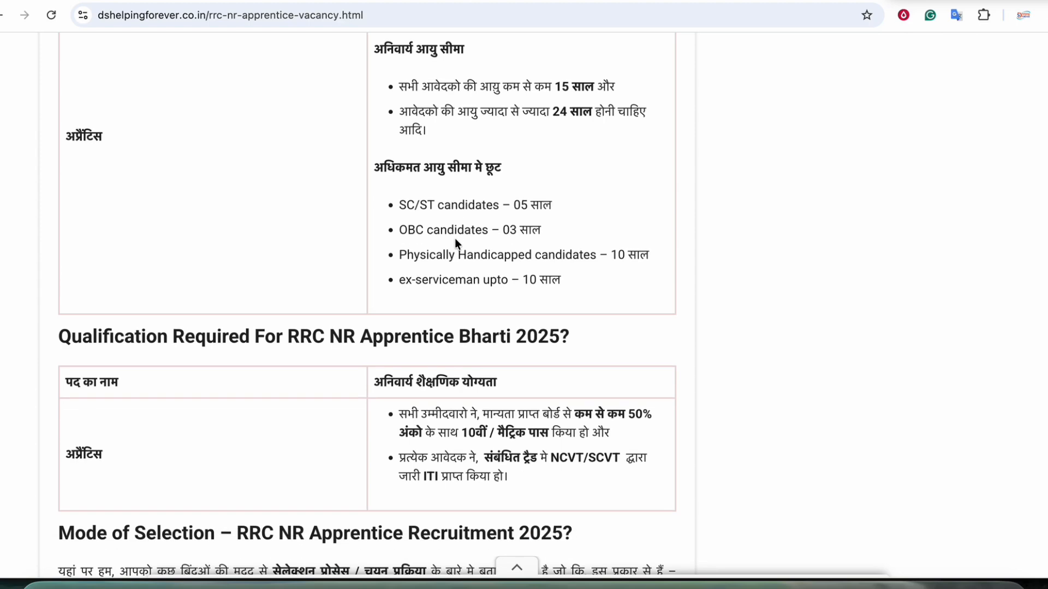
left_click_drag(417, 183, 540, 184)
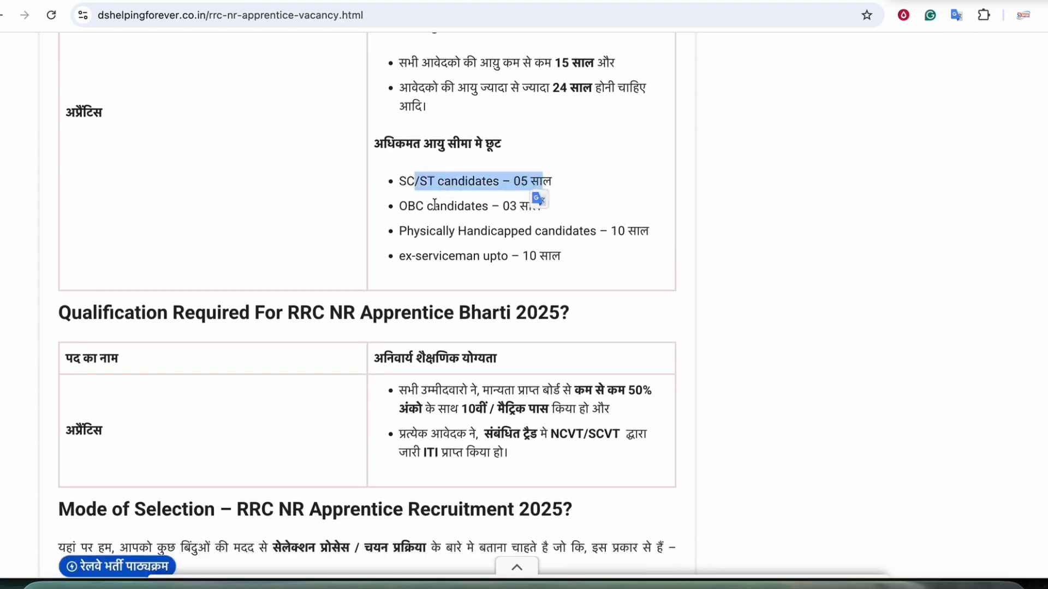
left_click_drag(434, 204, 541, 205)
left_click_drag(437, 230, 534, 231)
scroll(534, 231, "down", 1)
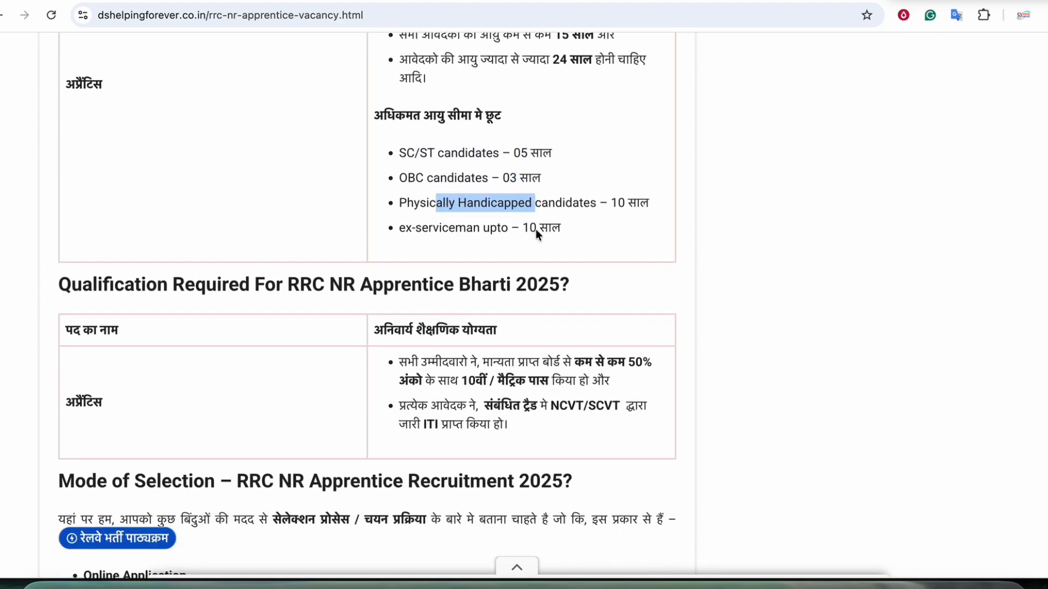
Examine the required qualification, covering the 10th-class marks and ITI certificate conditions
scroll(535, 228, "down", 3)
left_click(402, 221)
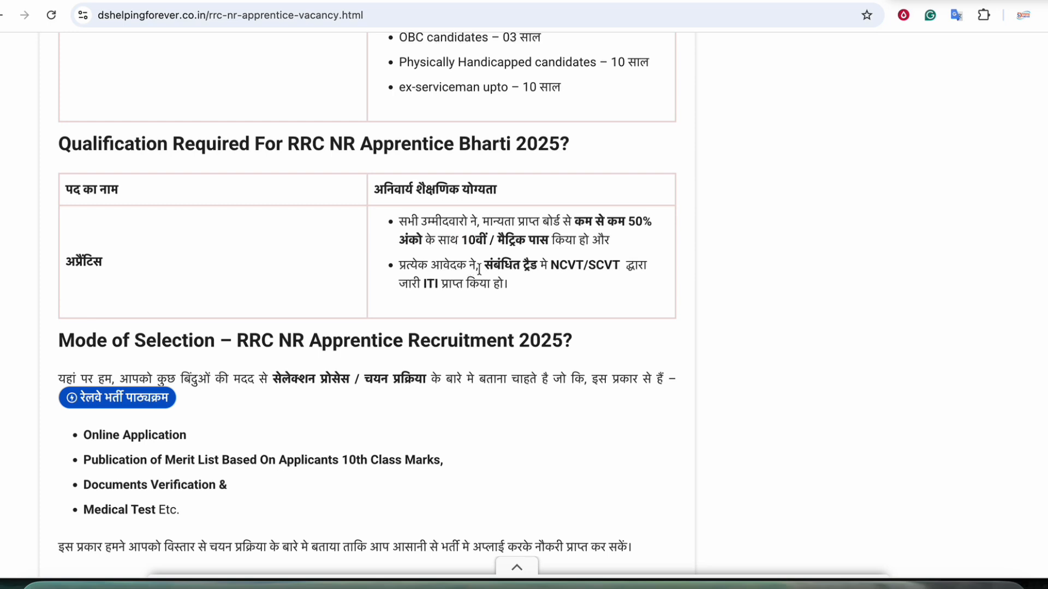
scroll(650, 219, "down", 1)
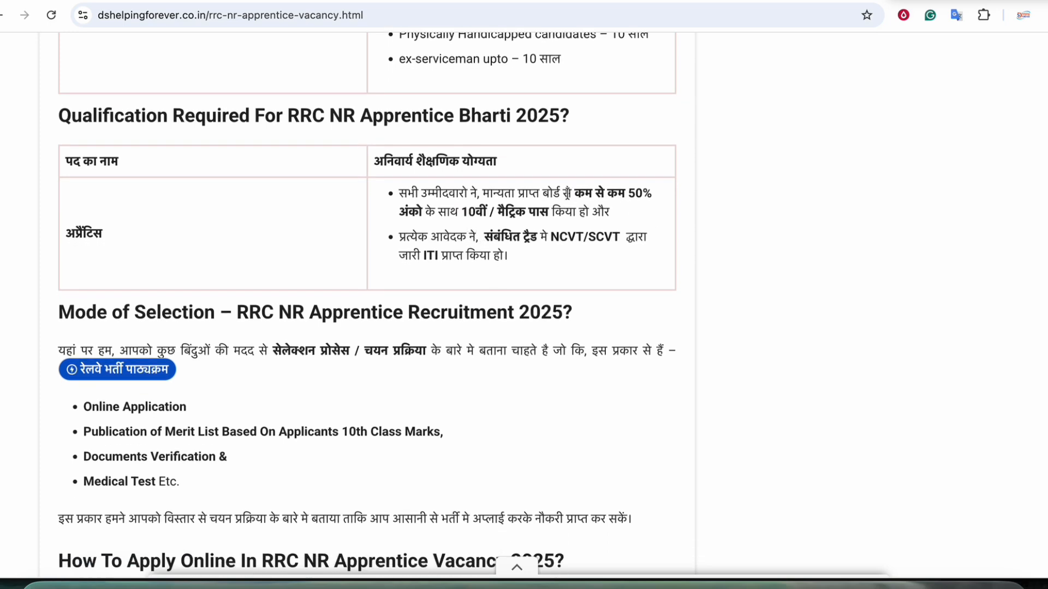
left_click_drag(571, 193, 633, 198)
left_click(491, 212)
left_click_drag(515, 212, 610, 214)
left_click_drag(450, 238, 596, 239)
left_click(574, 238)
left_click_drag(424, 255, 480, 256)
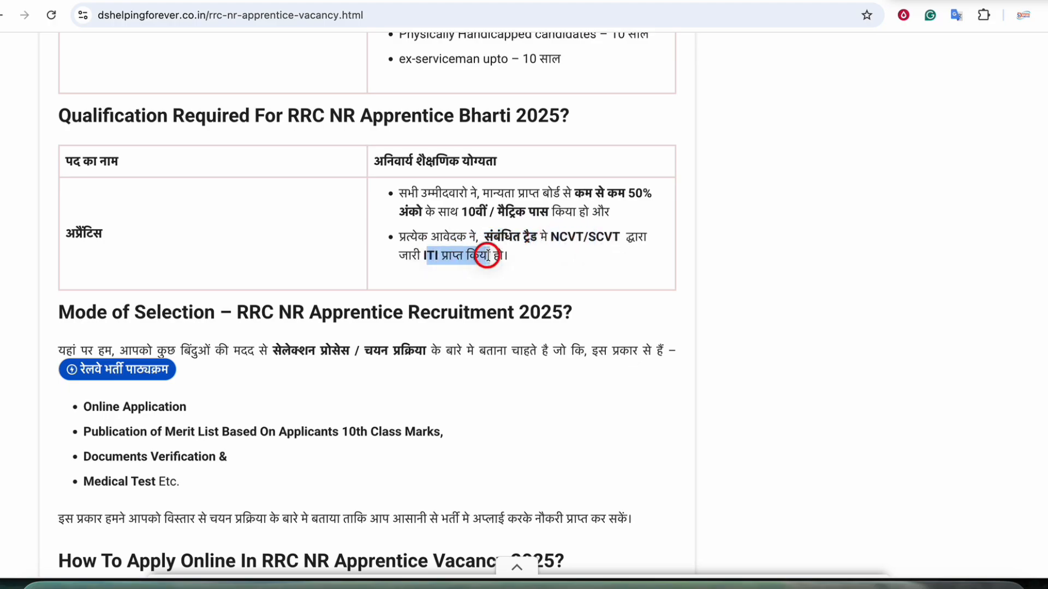
left_click(486, 256)
Open the official notification of RRC NR Apprentice Vacancy 2025 through the article's direct download link
scroll(486, 253, "down", 15)
scroll(487, 253, "down", 15)
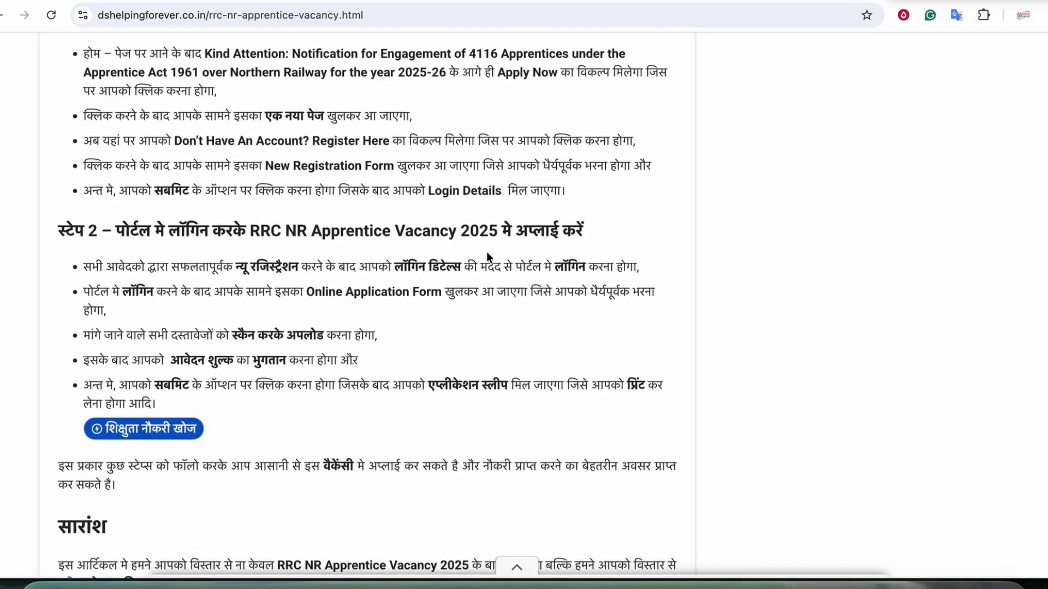
left_click_drag(172, 214, 276, 213)
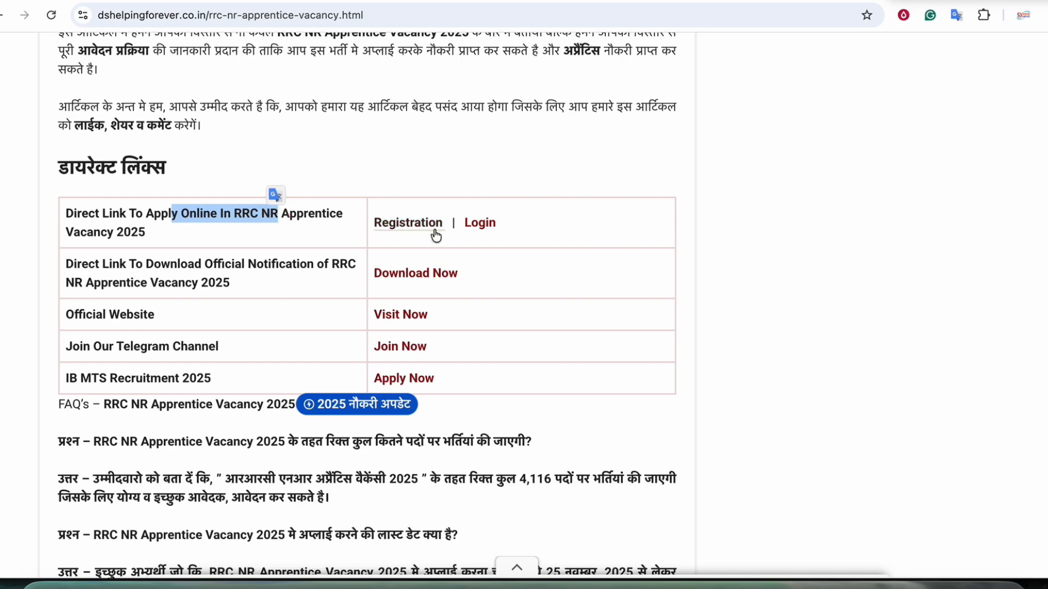
left_click(441, 280)
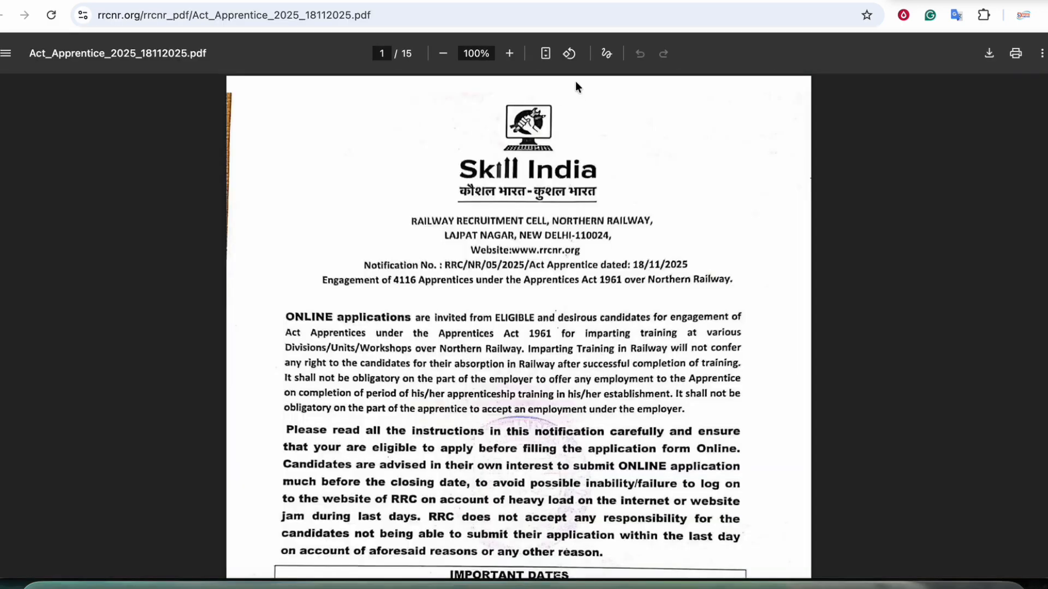
Enlarge the notification PDF to 150% and look through its important dates and reservation rules
left_click(509, 53)
left_click(509, 53)
left_click(509, 53)
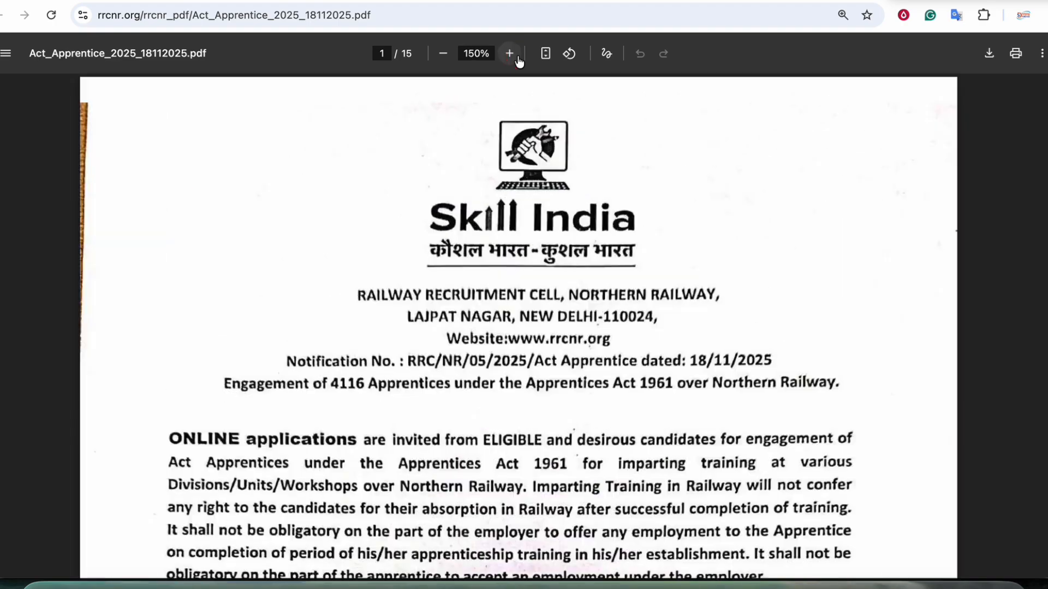
scroll(559, 246, "down", 10)
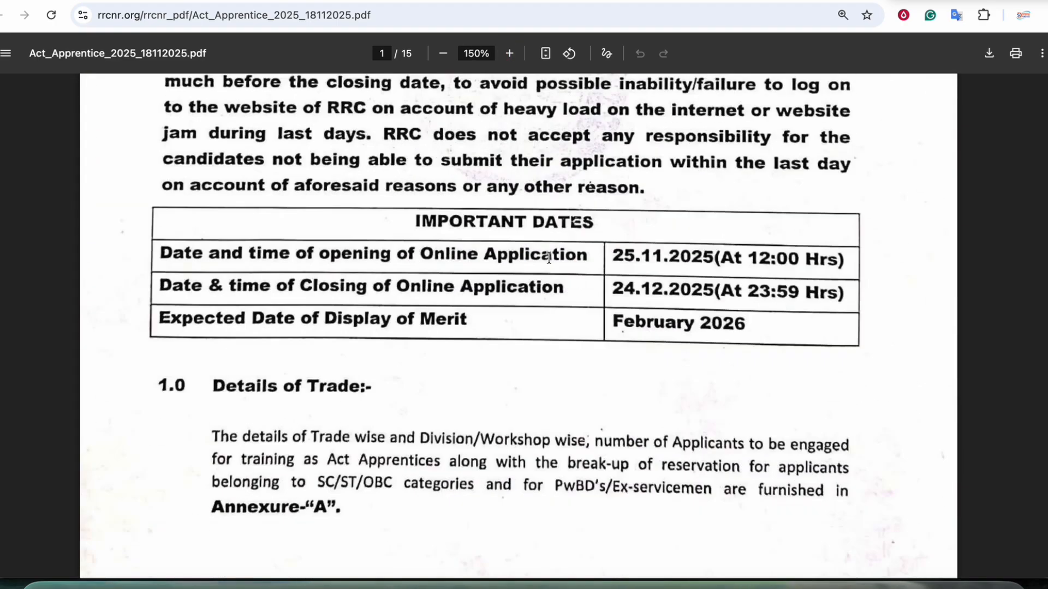
scroll(548, 258, "down", 20)
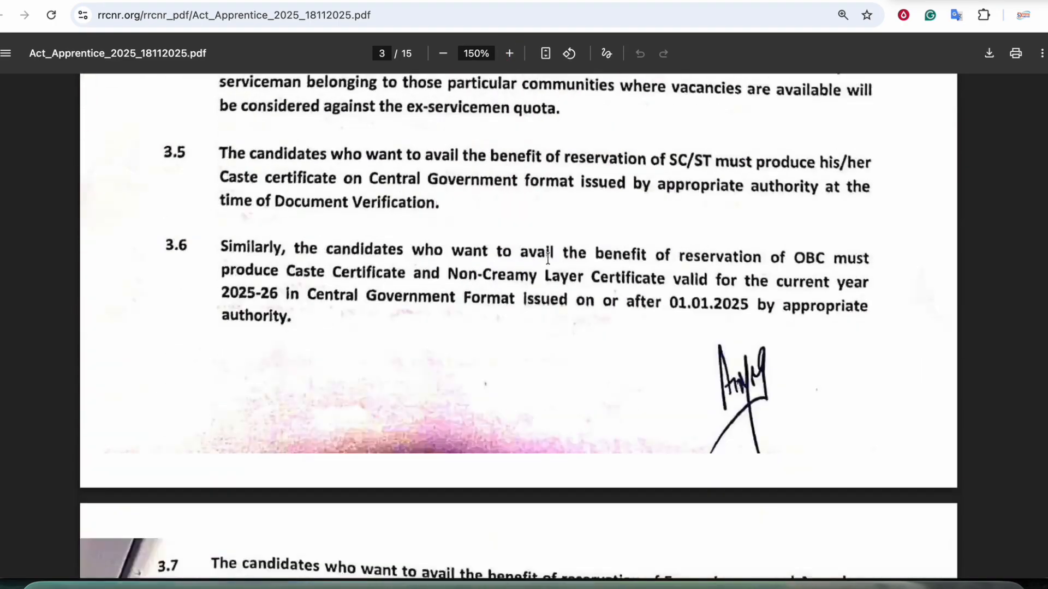
scroll(548, 257, "down", 10)
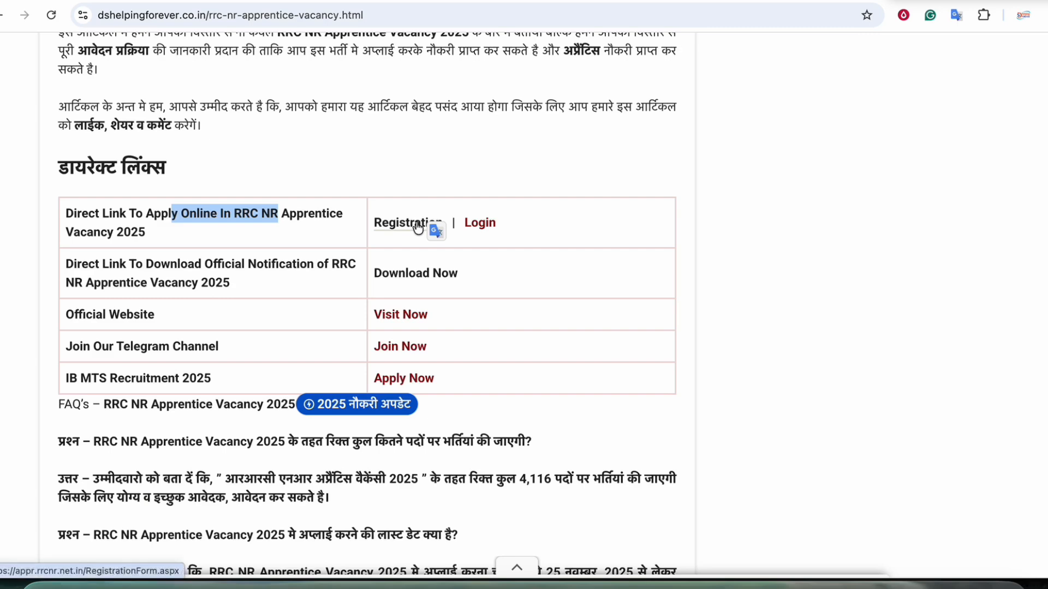
Open the apprentice registration form from the article's direct links and look over its fields
left_click(419, 227)
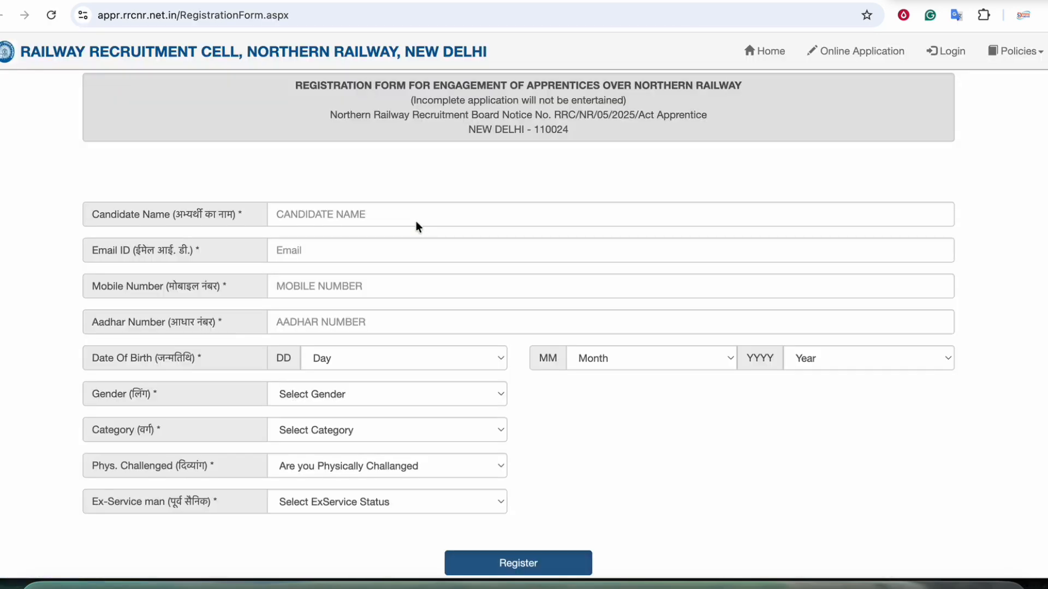
scroll(587, 297, "down", 2)
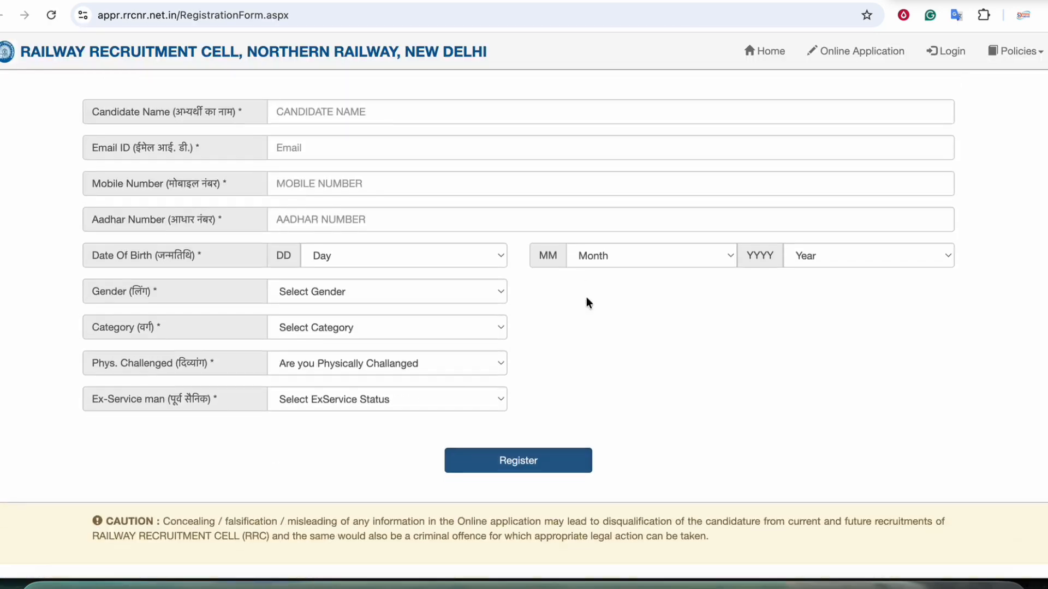
scroll(587, 300, "up", 2)
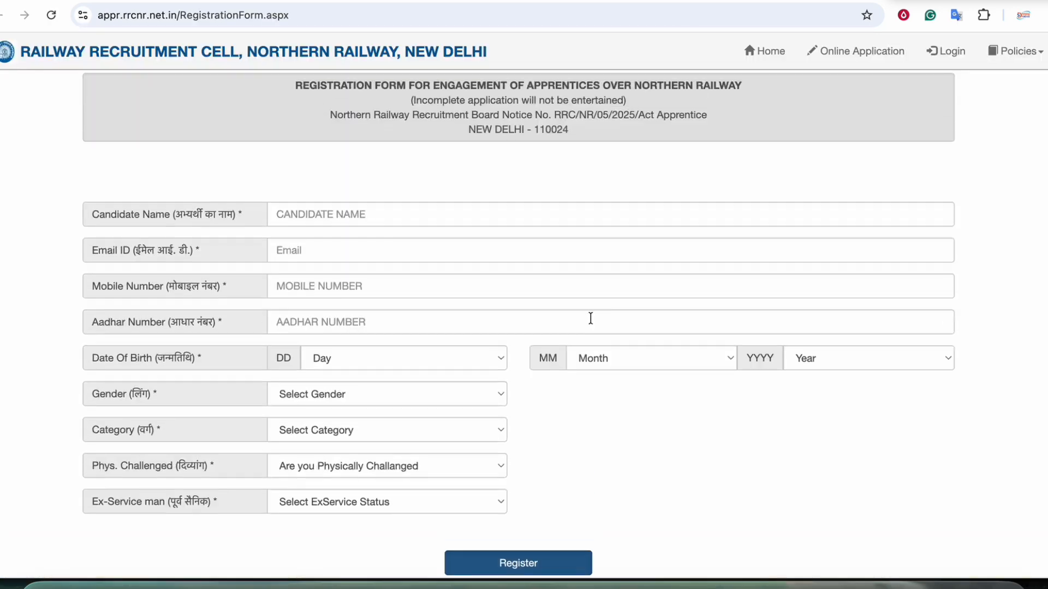
Look through the recruitment portal's online application notification, login page and policies, and return to its home page
left_click(758, 55)
left_click(866, 57)
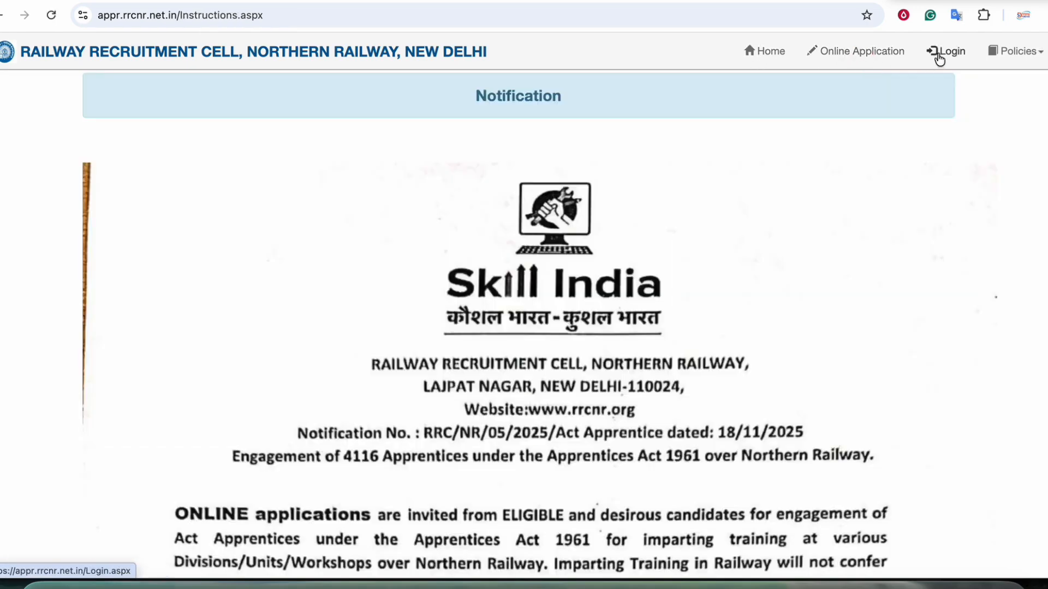
left_click(951, 54)
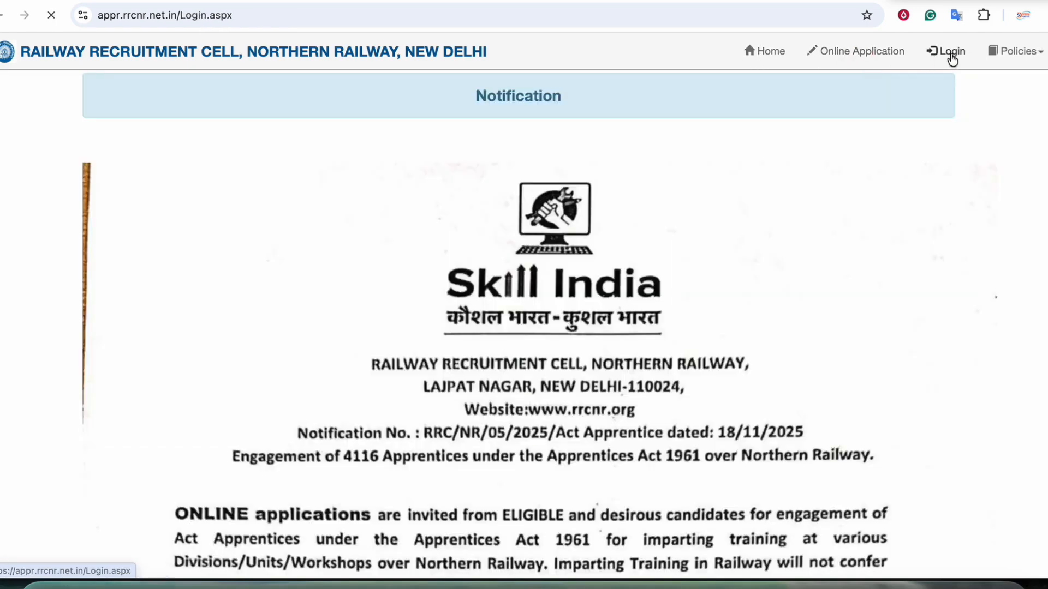
left_click(1026, 52)
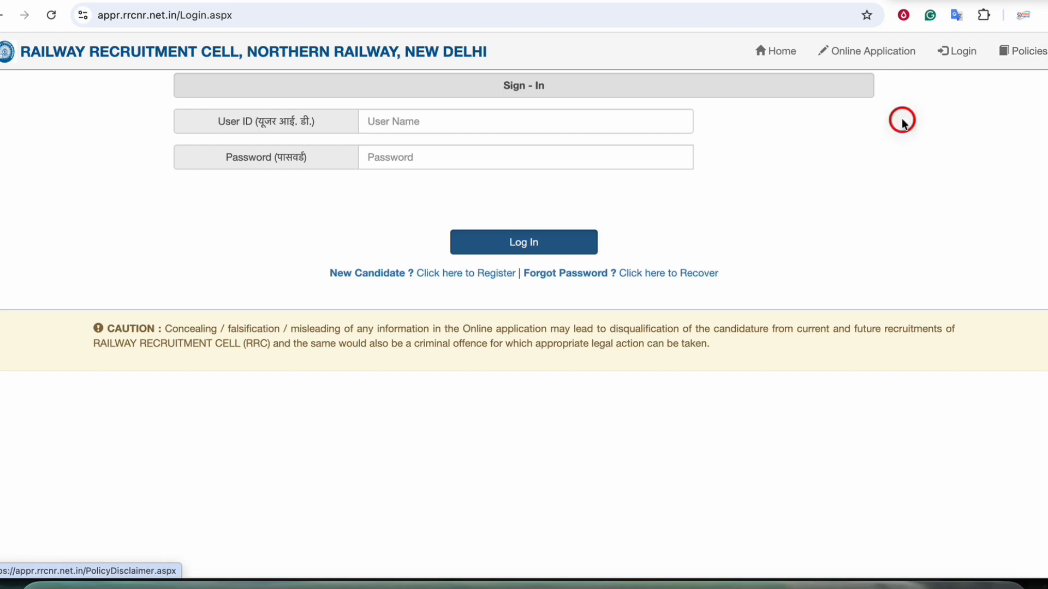
left_click(771, 54)
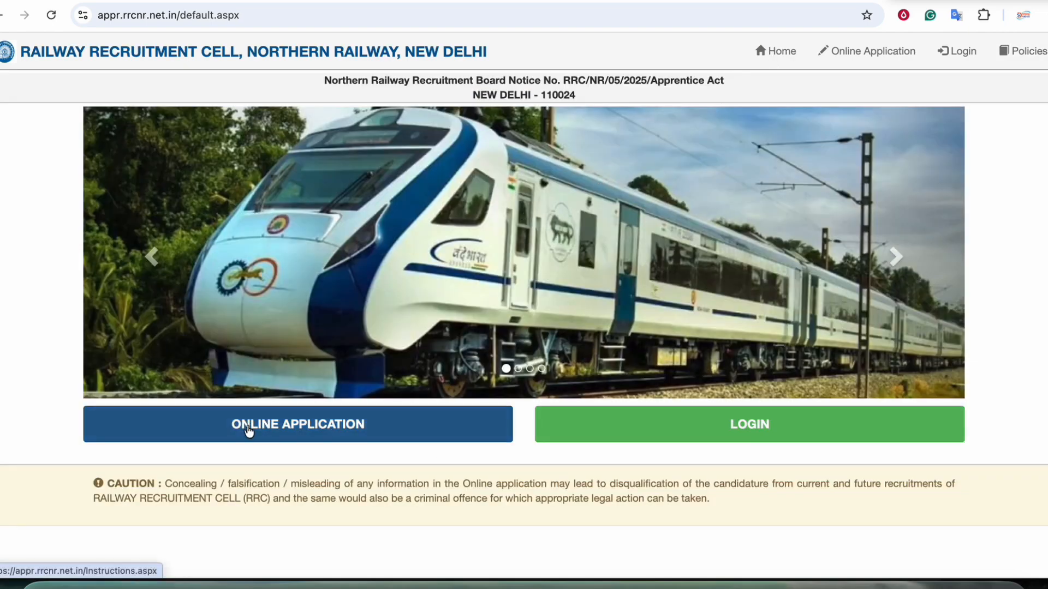
Open the online application notification, accept its declaration of having read the terms, and proceed to the registration form
left_click(304, 438)
scroll(584, 345, "down", 20)
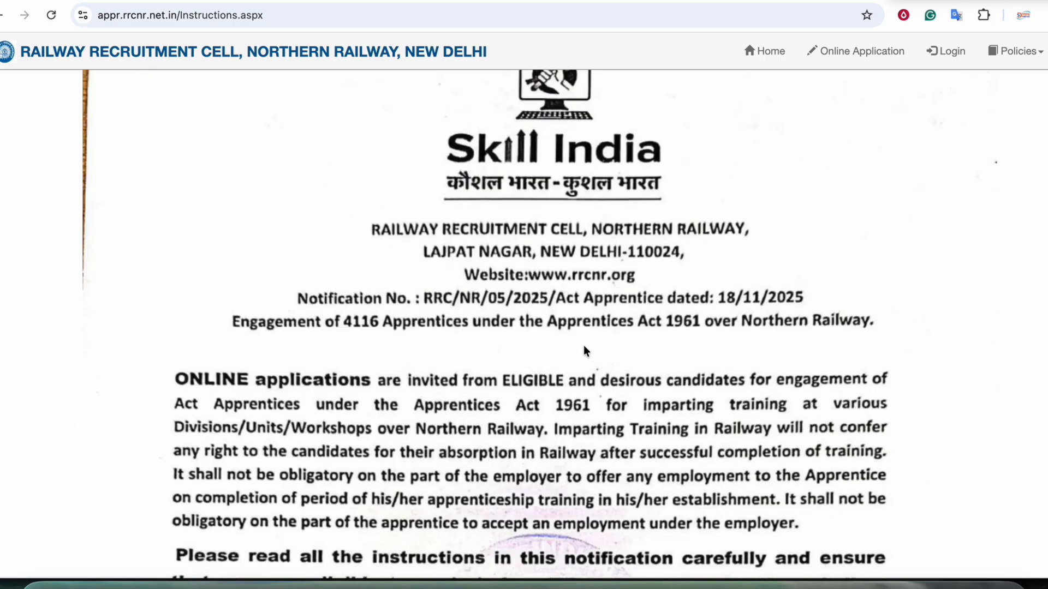
scroll(602, 340, "down", 20)
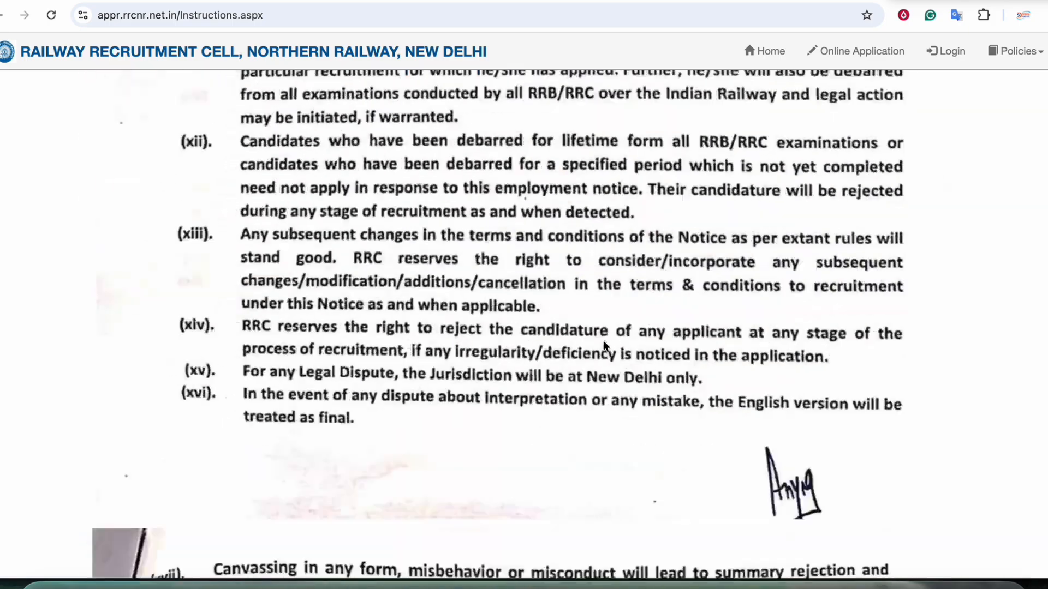
scroll(599, 340, "down", 9)
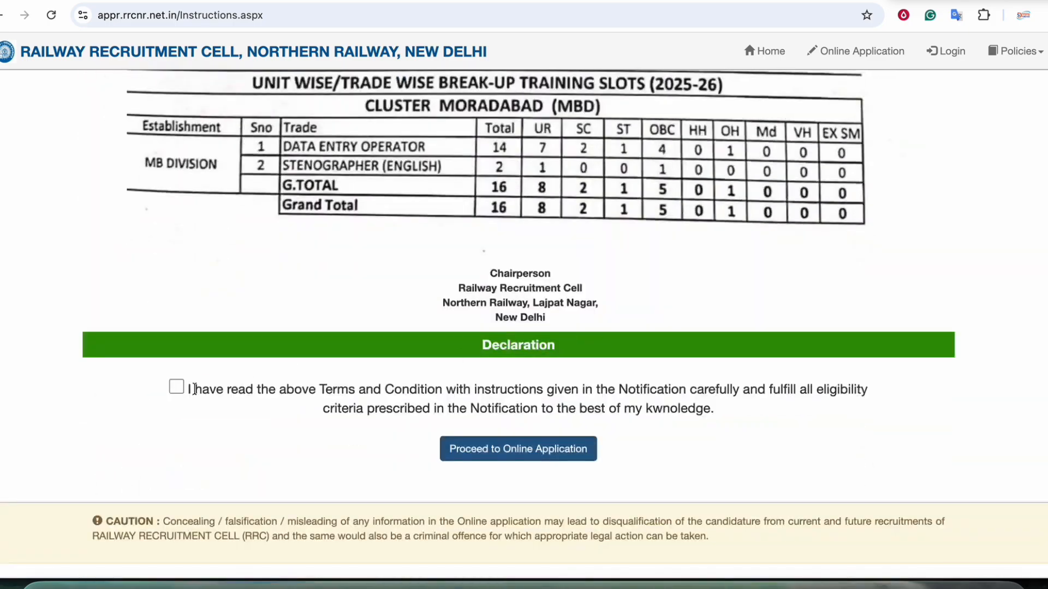
left_click(176, 387)
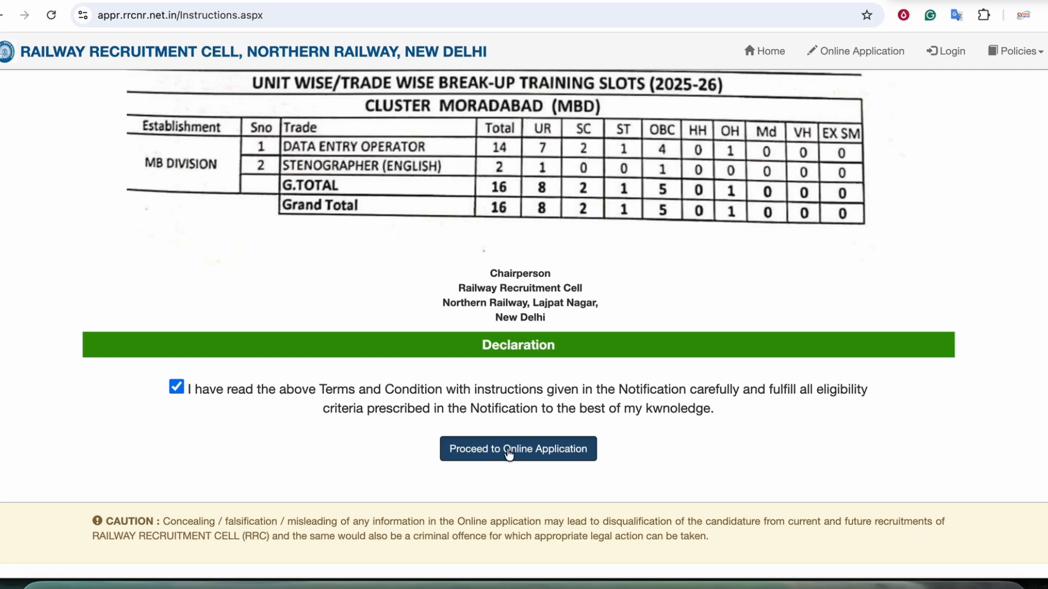
left_click(529, 452)
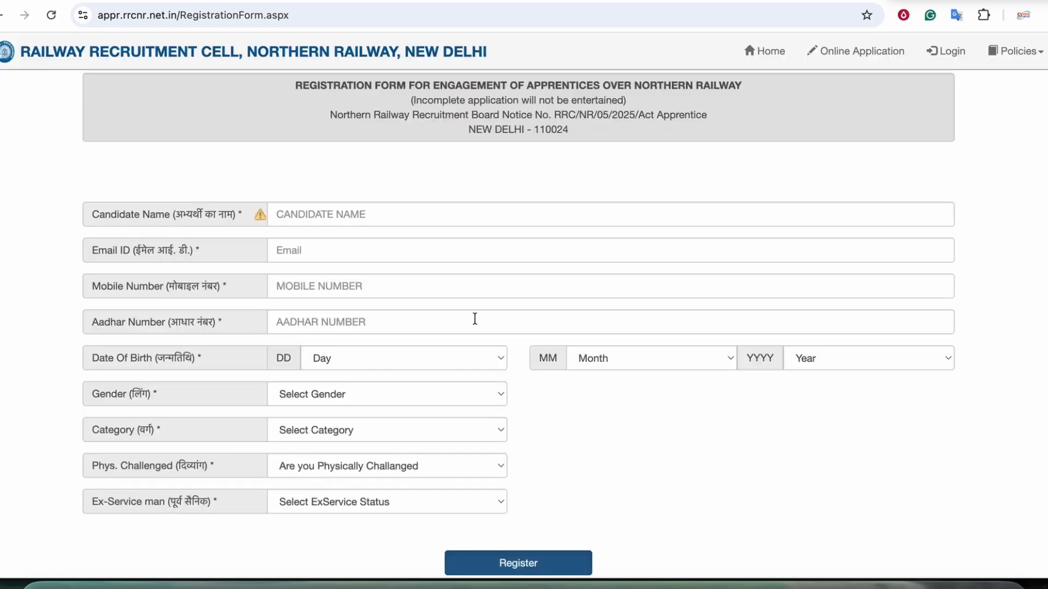
Look over the candidate name, email, mobile number, Aadhaar number and date of birth fields in the registration form
left_click(328, 221)
left_click(303, 250)
left_click(308, 285)
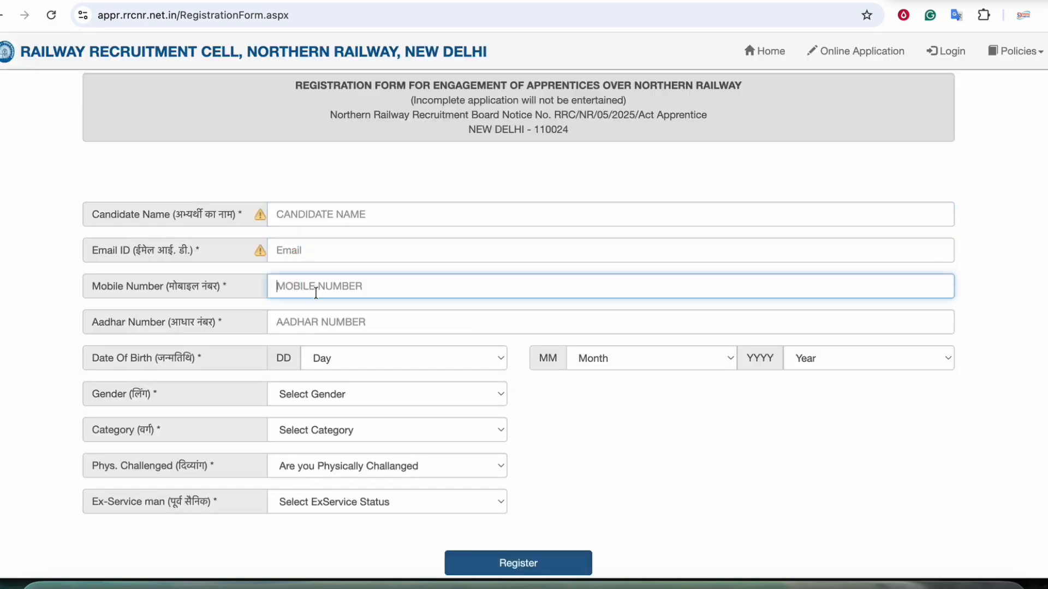
left_click(323, 323)
left_click_drag(129, 358, 224, 359)
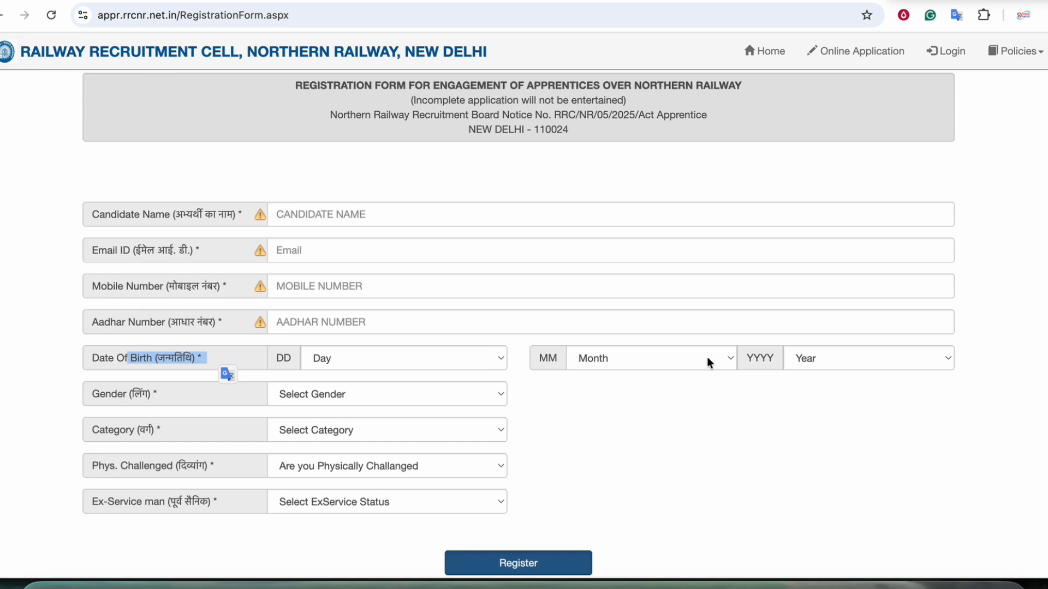
Set the candidate's gender to Male and category to OBC in the registration form
left_click(292, 396)
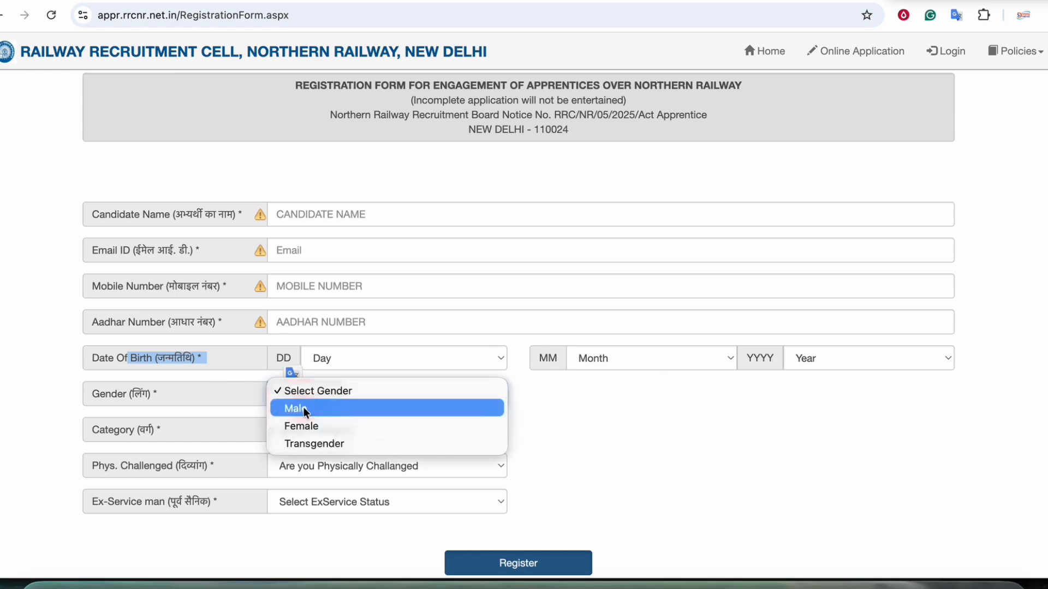
left_click(304, 407)
left_click(316, 431)
left_click(316, 443)
scroll(305, 413, "down", 2)
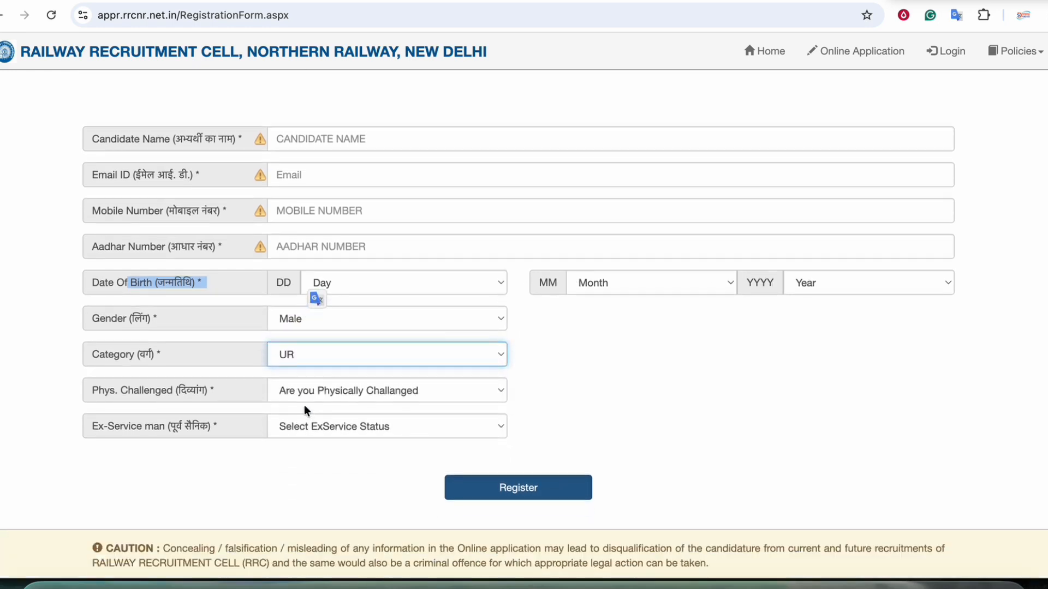
left_click(300, 353)
left_click(300, 403)
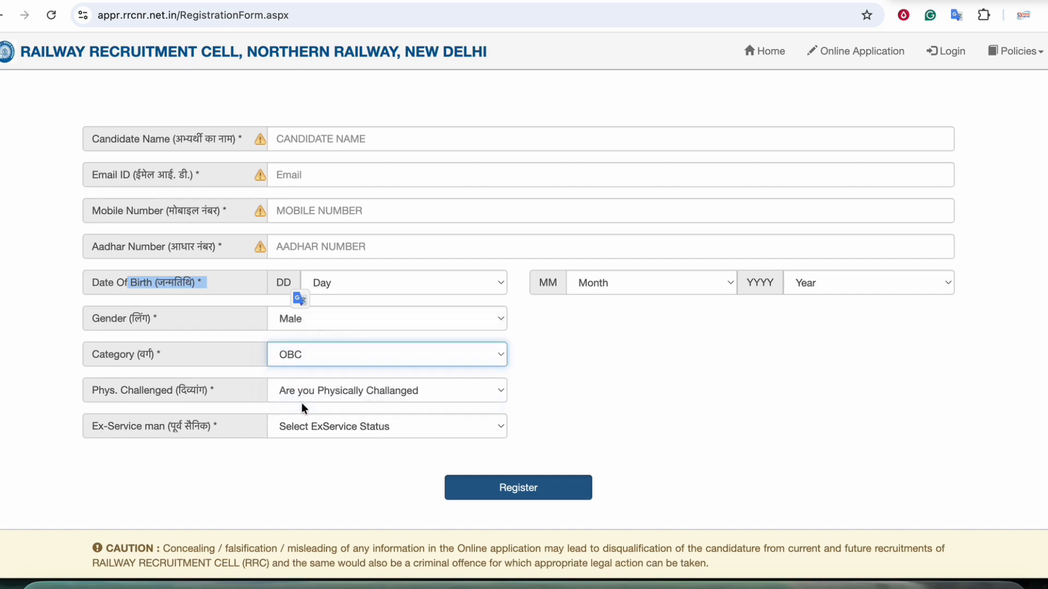
Set both the physically challenged status and the ex-serviceman status to NO
scroll(302, 403, "down", 1)
left_click(326, 366)
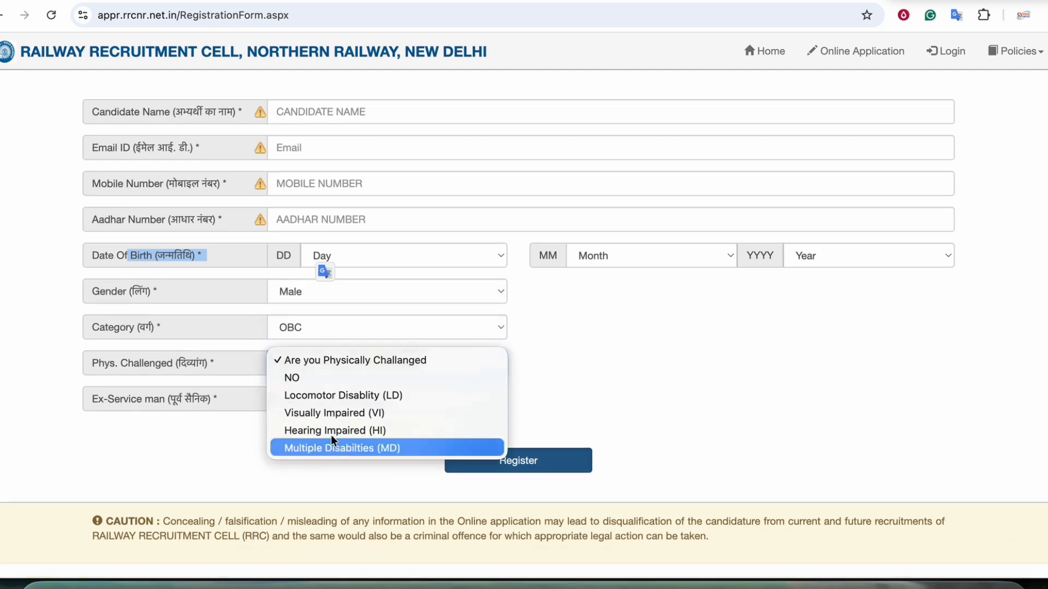
left_click(292, 377)
left_click_drag(155, 399, 218, 401)
left_click(294, 399)
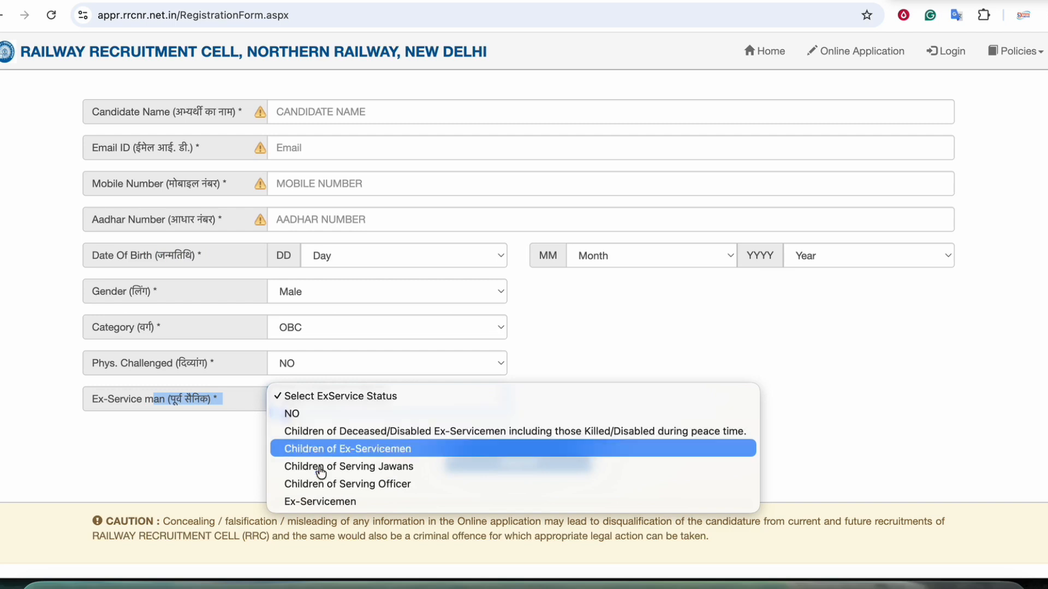
left_click(299, 418)
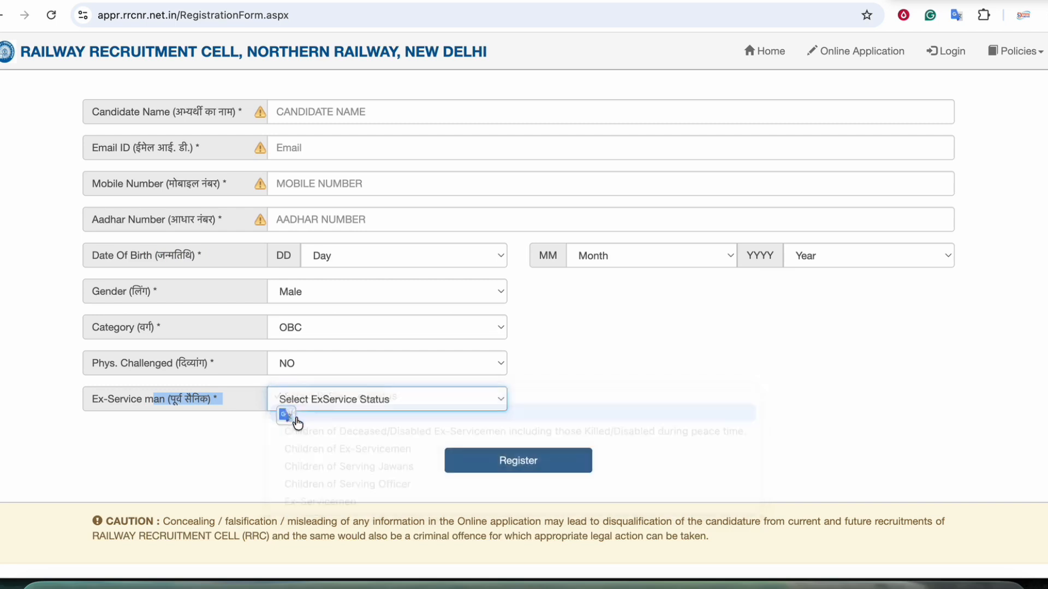
Submit the registration form, read the alert about the login details, and dismiss it
left_click(509, 470)
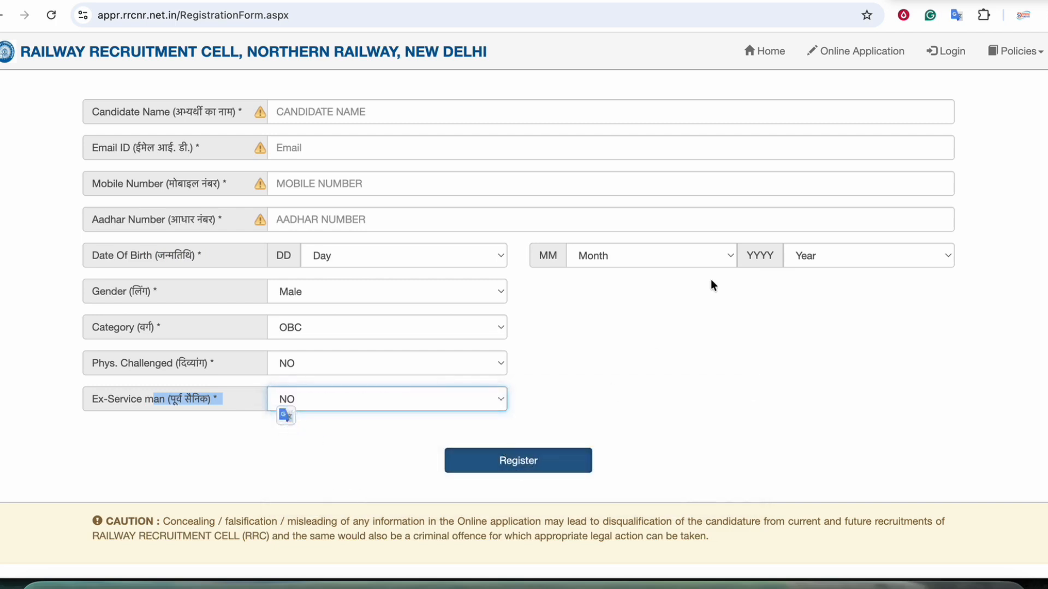
left_click_drag(398, 77, 609, 77)
left_click(516, 75)
left_click(586, 83)
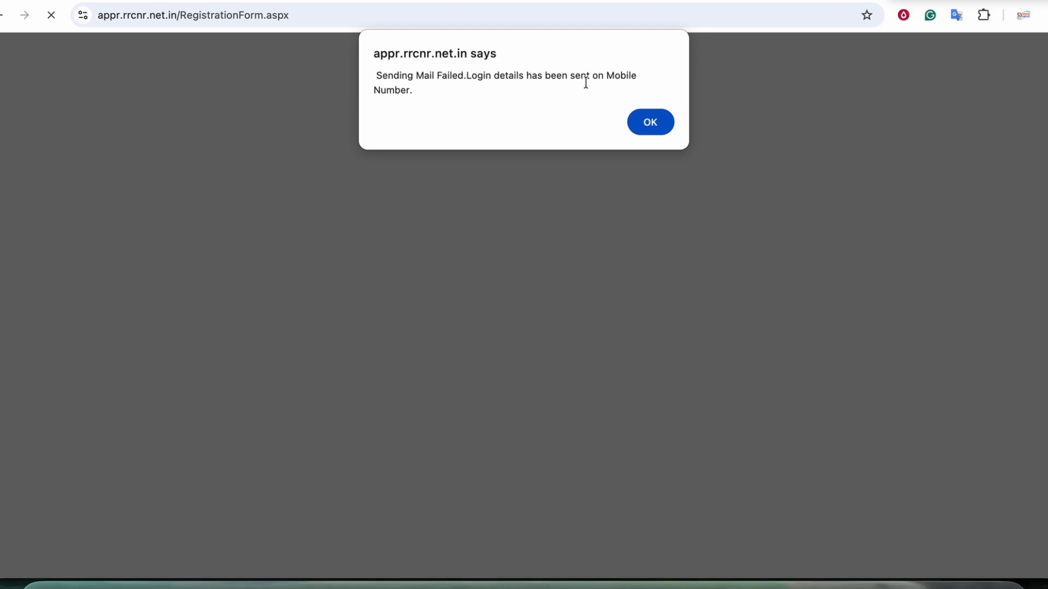
left_click(647, 119)
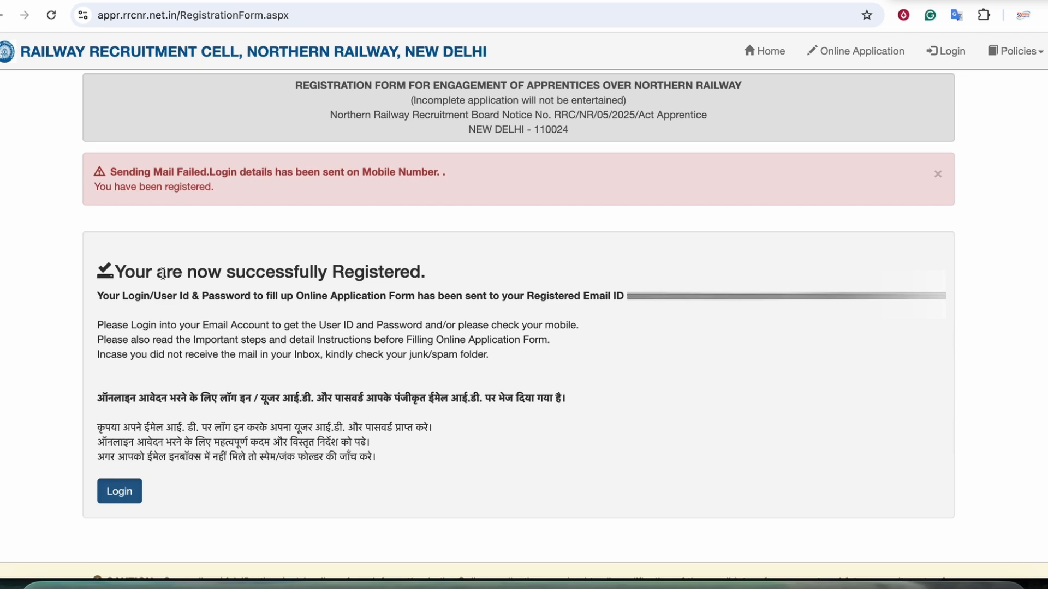
Read the registration confirmation and its instructions for obtaining the user ID and password
left_click_drag(163, 274, 346, 274)
left_click(360, 277)
left_click_drag(167, 427, 223, 447)
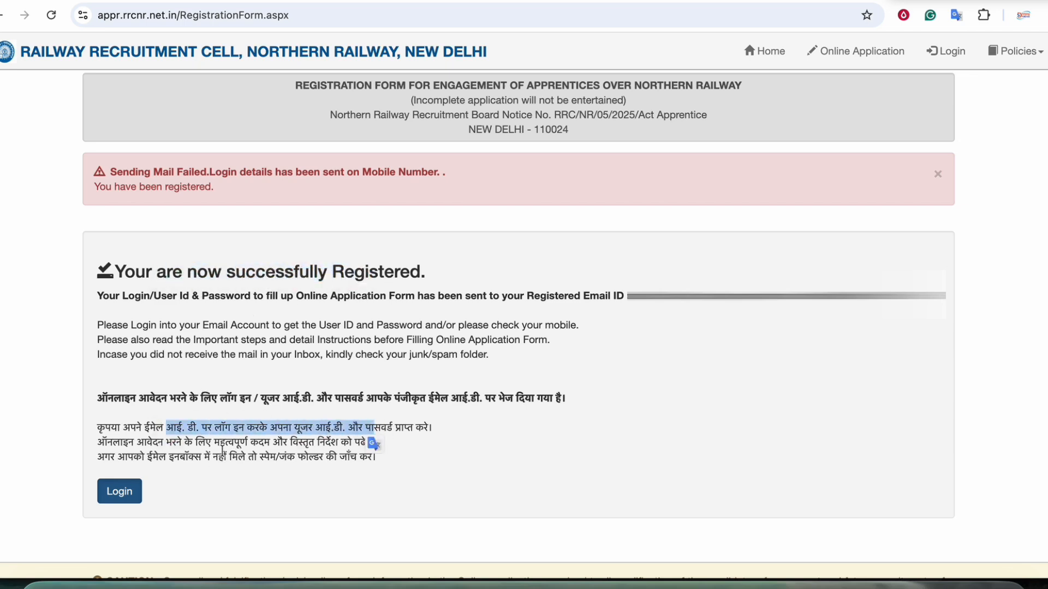
left_click(310, 452)
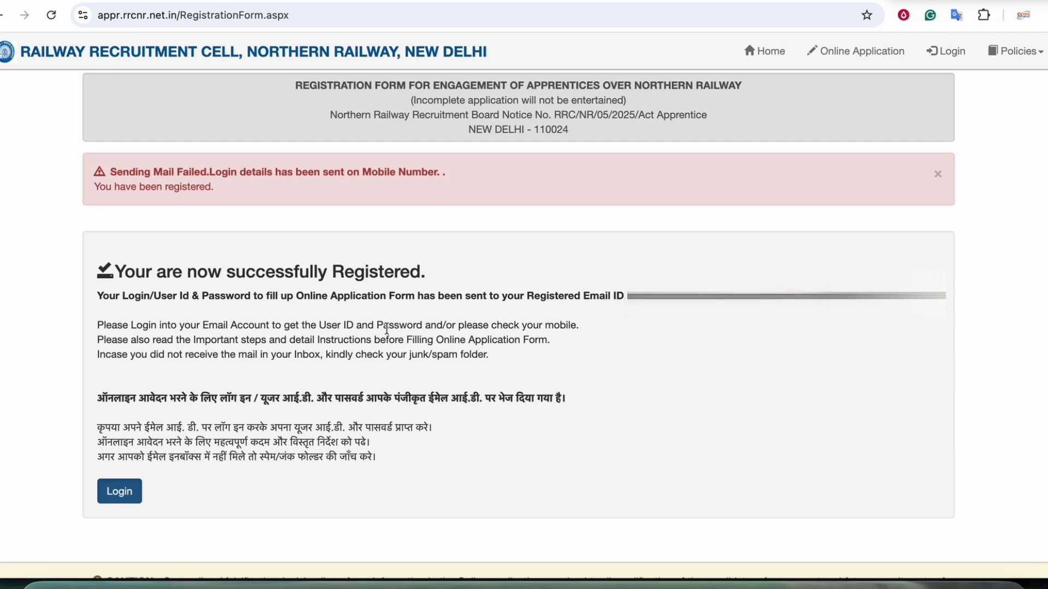
Go to the sign-in page and log in to the applicant account with the user ID and password
left_click(131, 494)
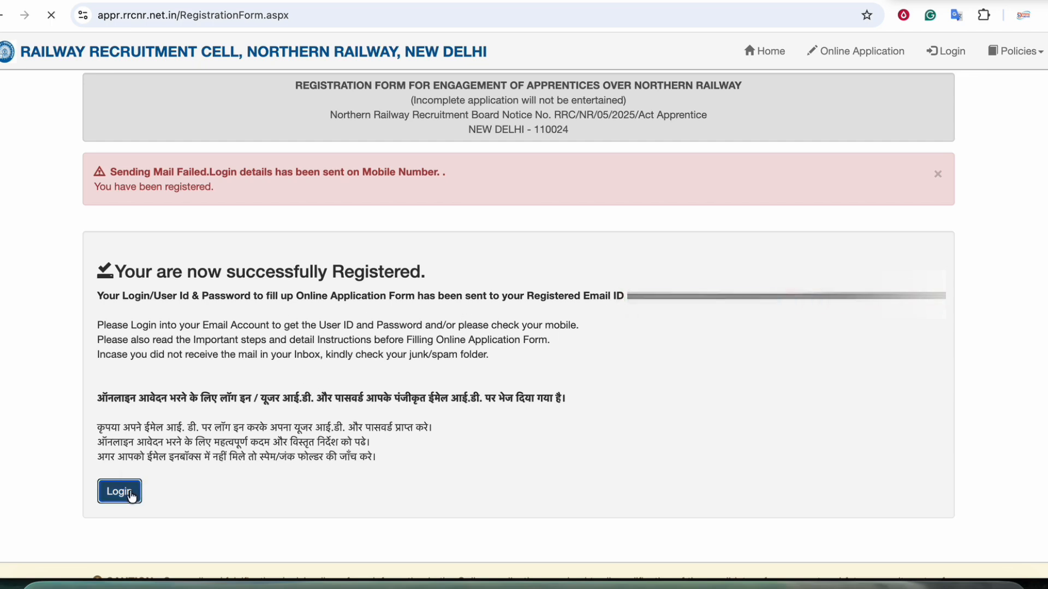
left_click(416, 120)
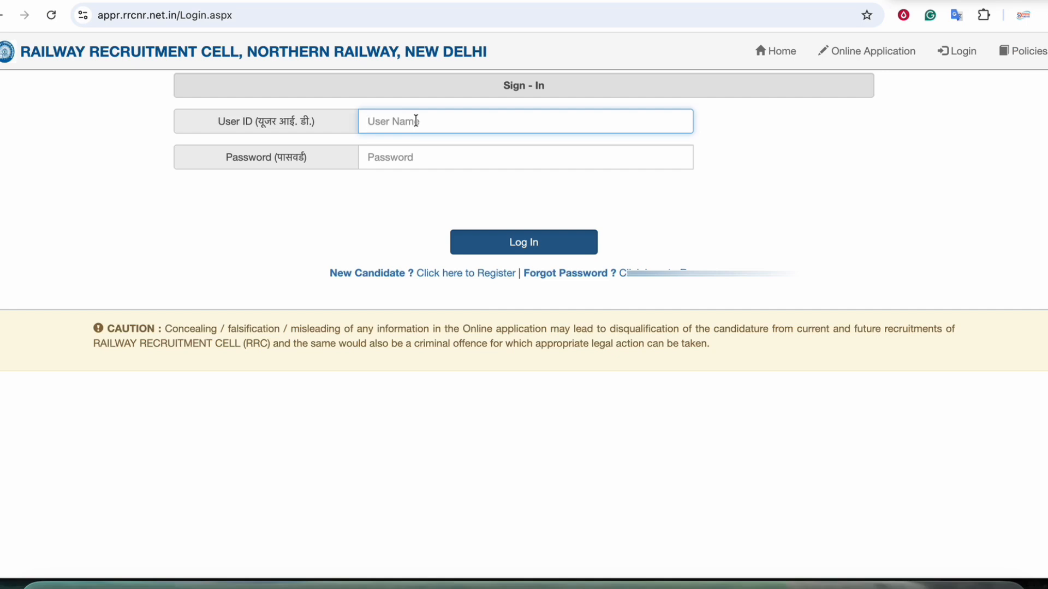
left_click(395, 152)
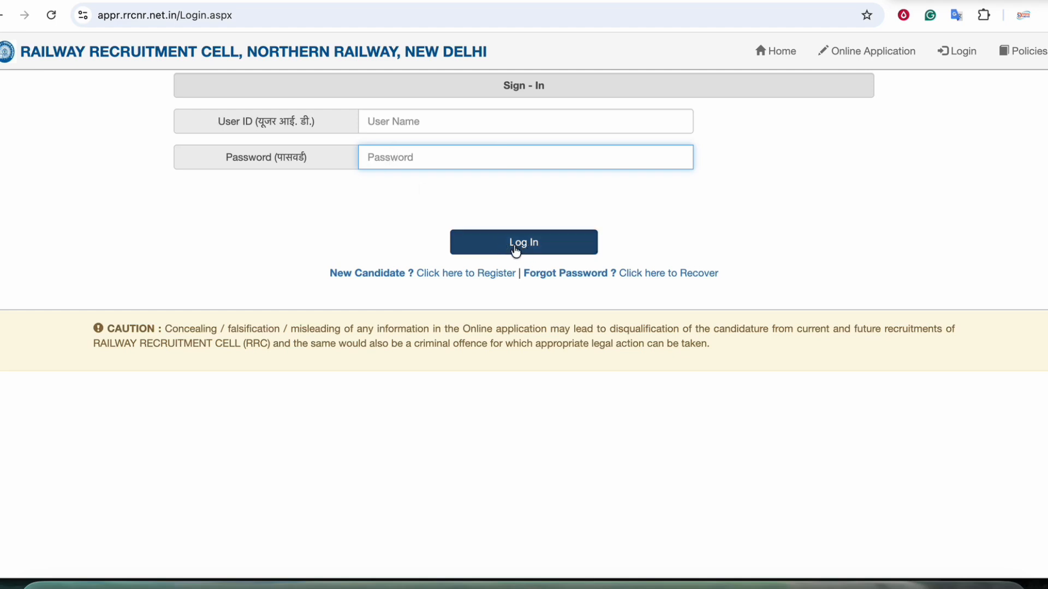
left_click(533, 240)
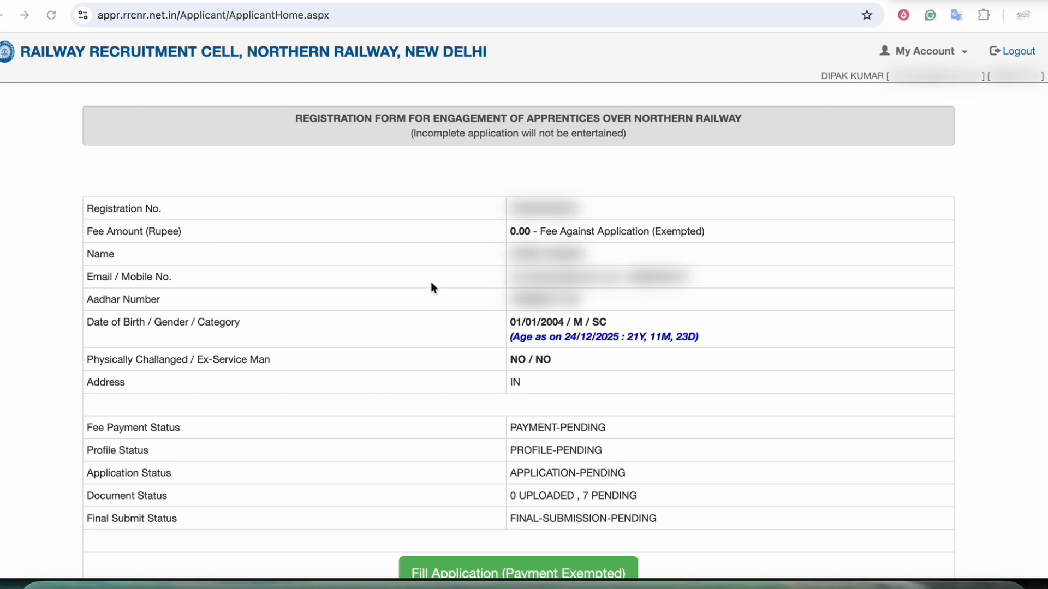
Mark up the applicant summary with SC, ST, F, PH, a circled 100 and arrows to the fee and status rows, and clear the annotations
scroll(430, 282, "down", 1)
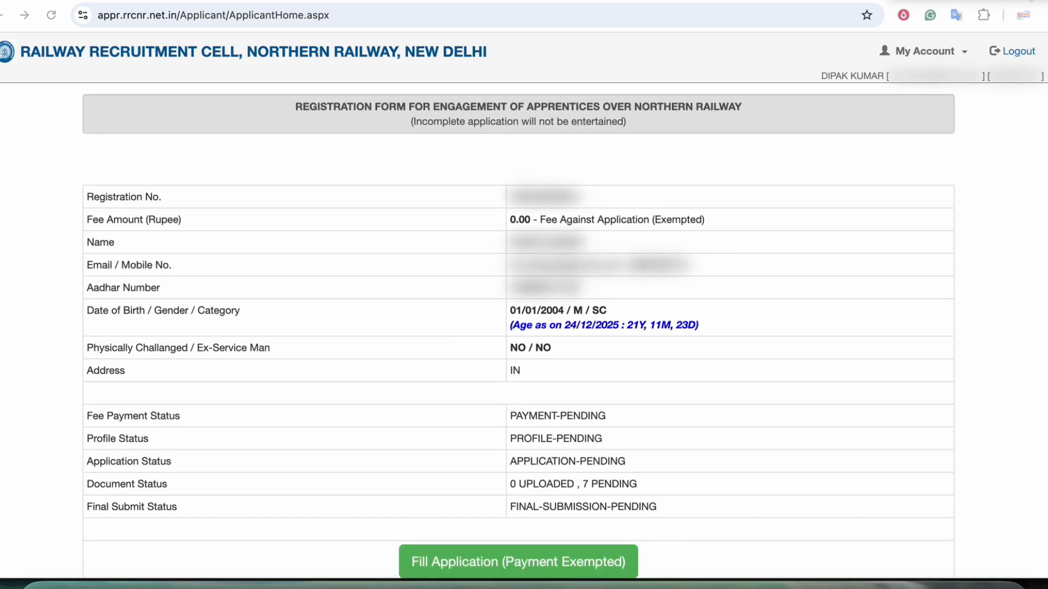
left_click_drag(755, 182, 761, 235)
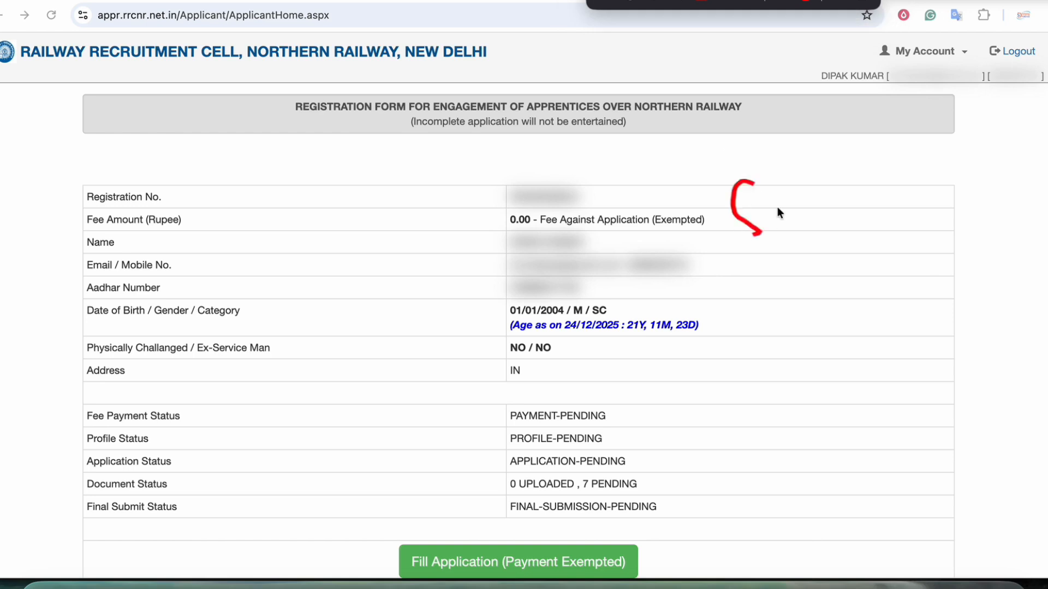
left_click_drag(801, 174, 804, 266)
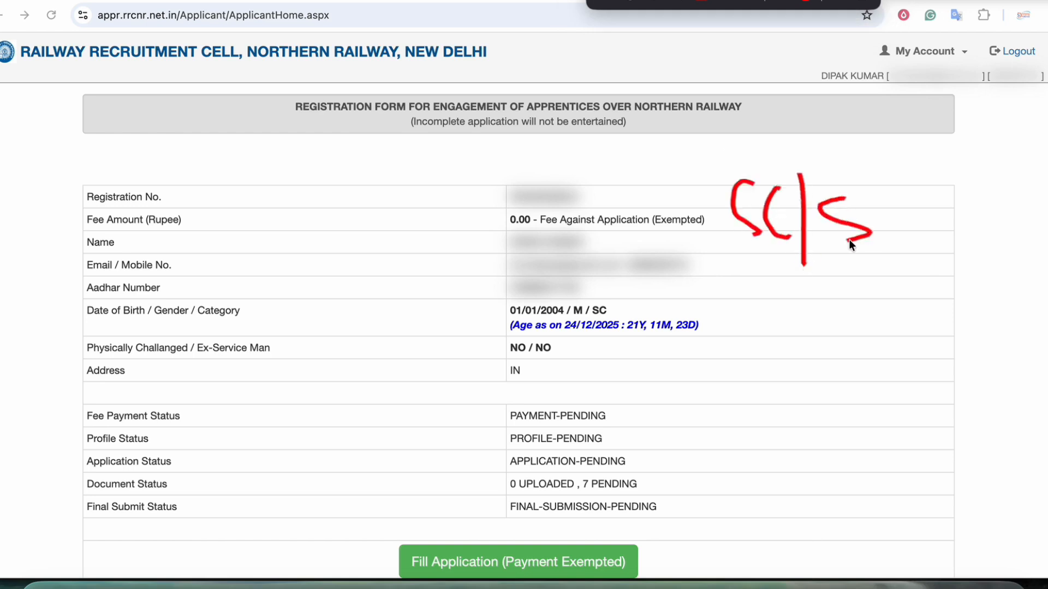
left_click_drag(943, 179, 951, 277)
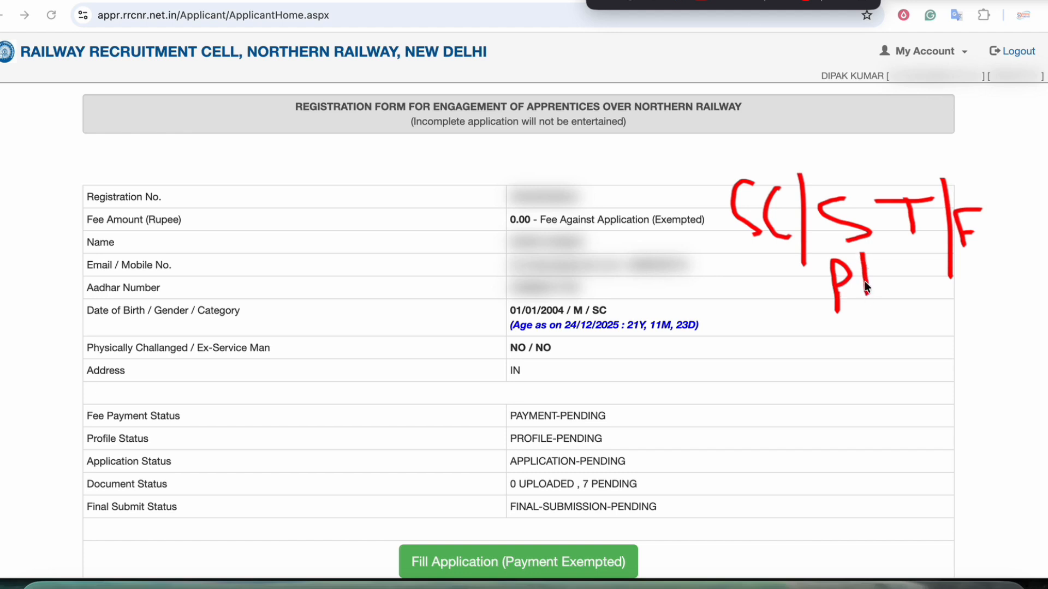
mouse_move(873, 331)
left_mouse_down()
mouse_move(990, 244)
mouse_move(692, 226)
mouse_move(840, 325)
left_mouse_up()
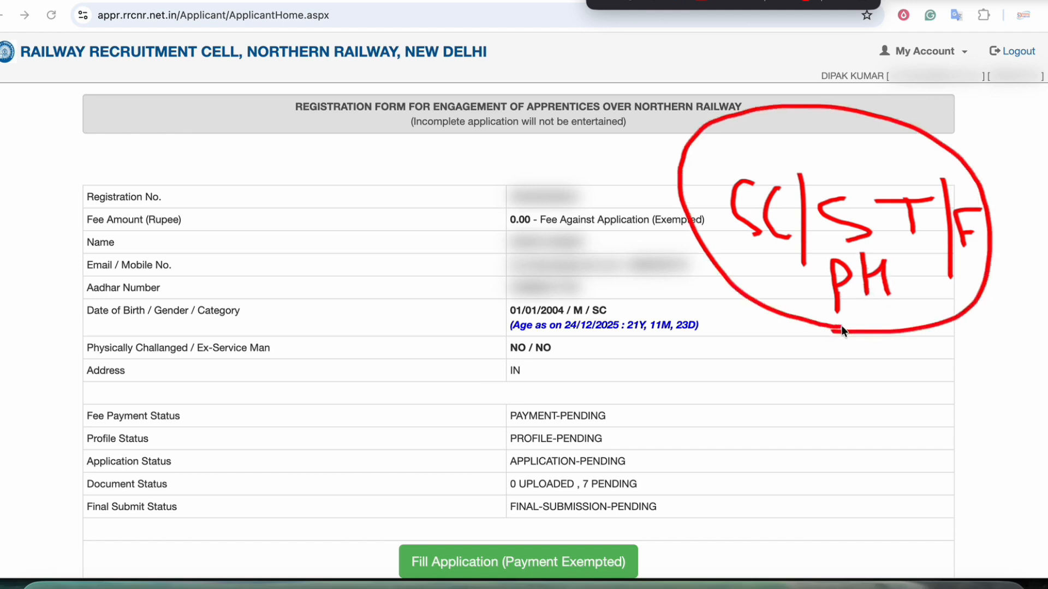
left_click_drag(736, 397, 801, 328)
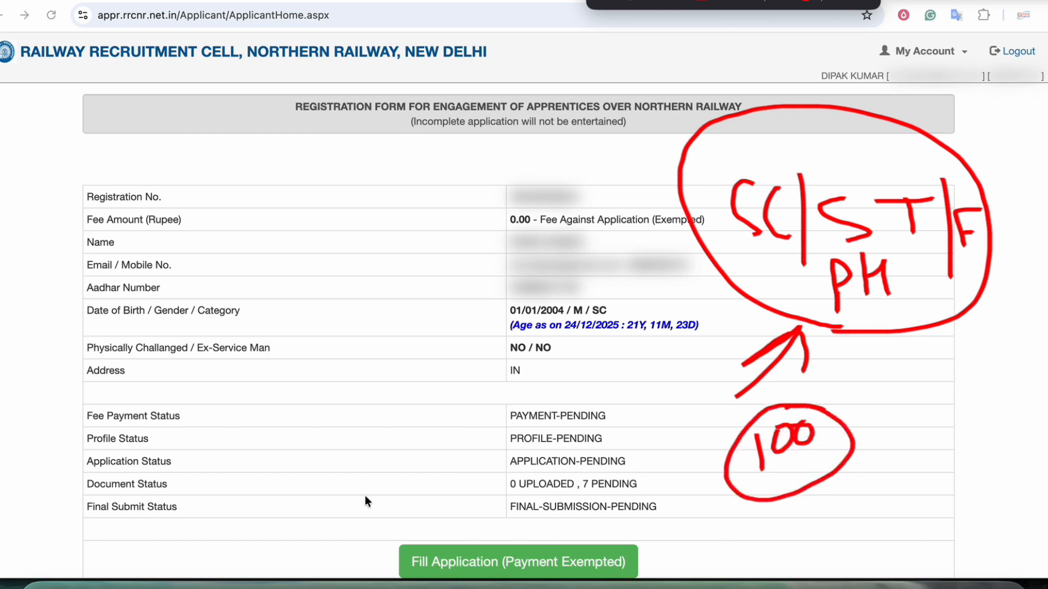
left_click_drag(369, 394, 445, 446)
left_click_drag(435, 409, 456, 466)
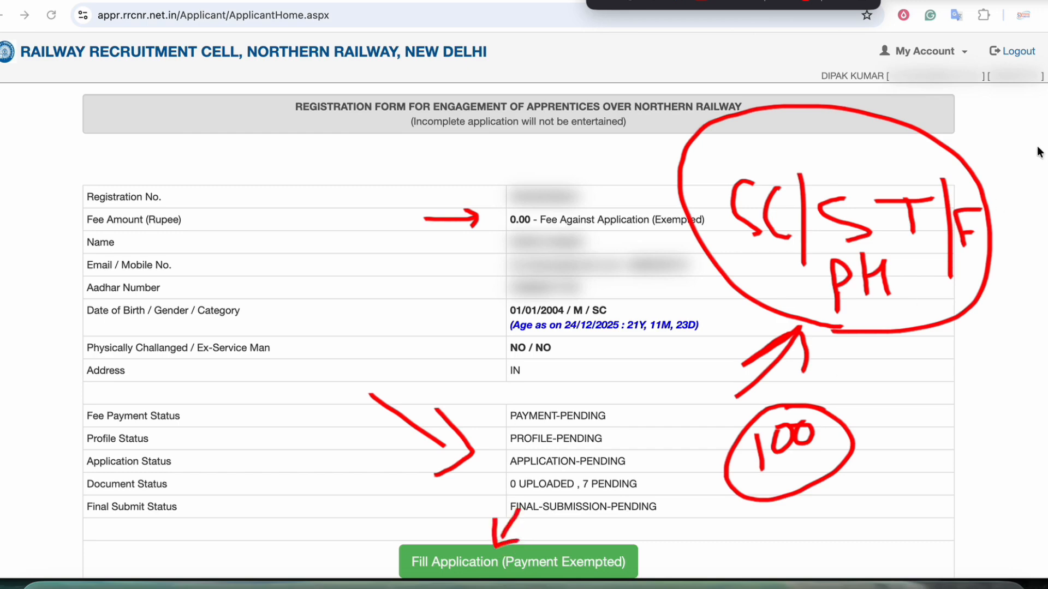
key("Escape")
Proceed with the payment-exempted application and open the application information form
left_click(494, 563)
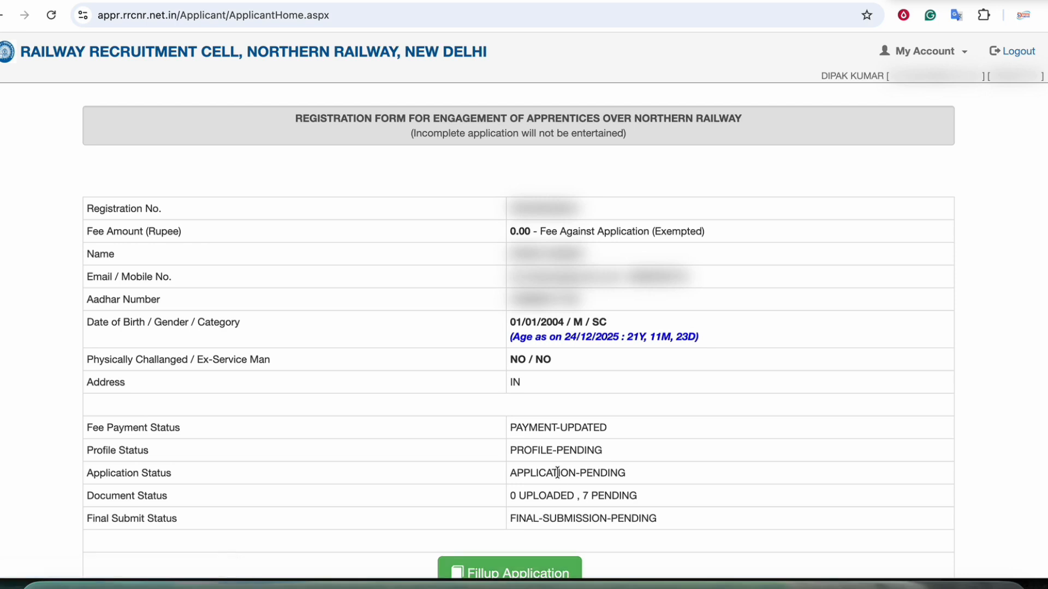
left_click(512, 572)
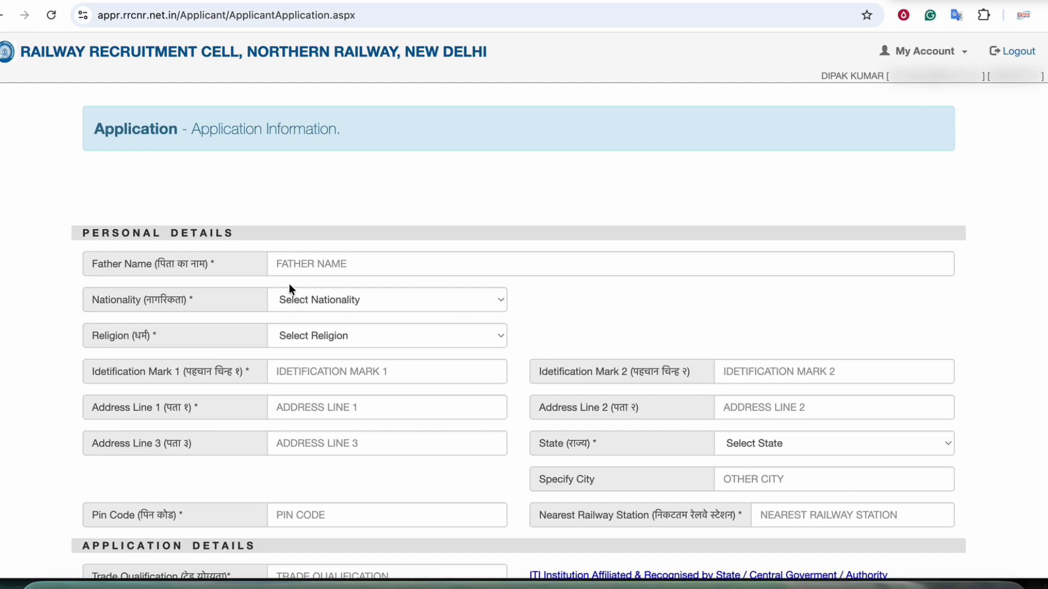
Set the nationality to Indian and the religion to Hindu in the personal details
left_click(295, 266)
left_click(320, 307)
left_click(314, 315)
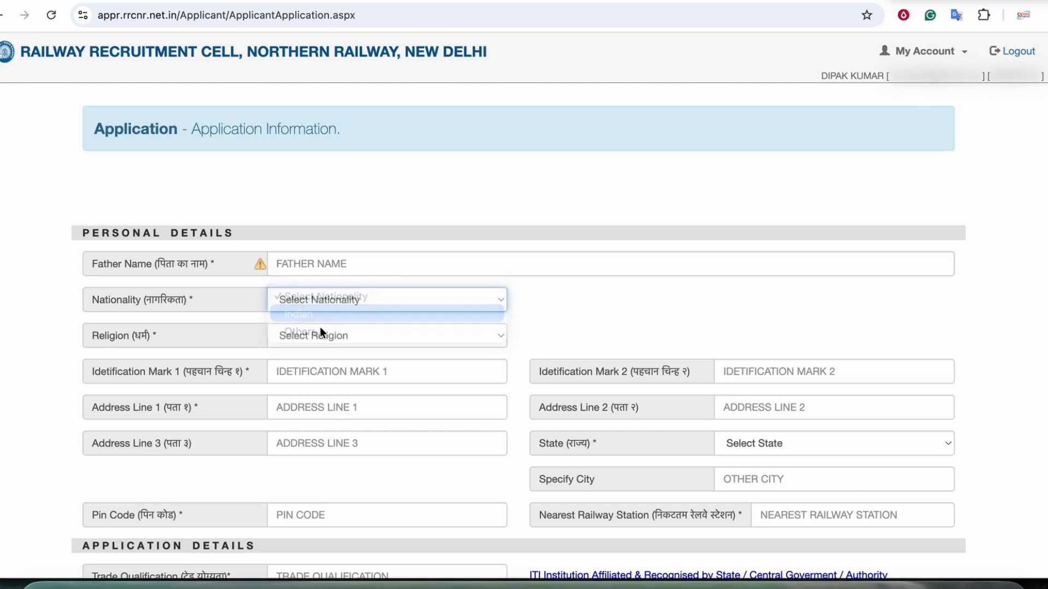
left_click(320, 330)
left_click(297, 354)
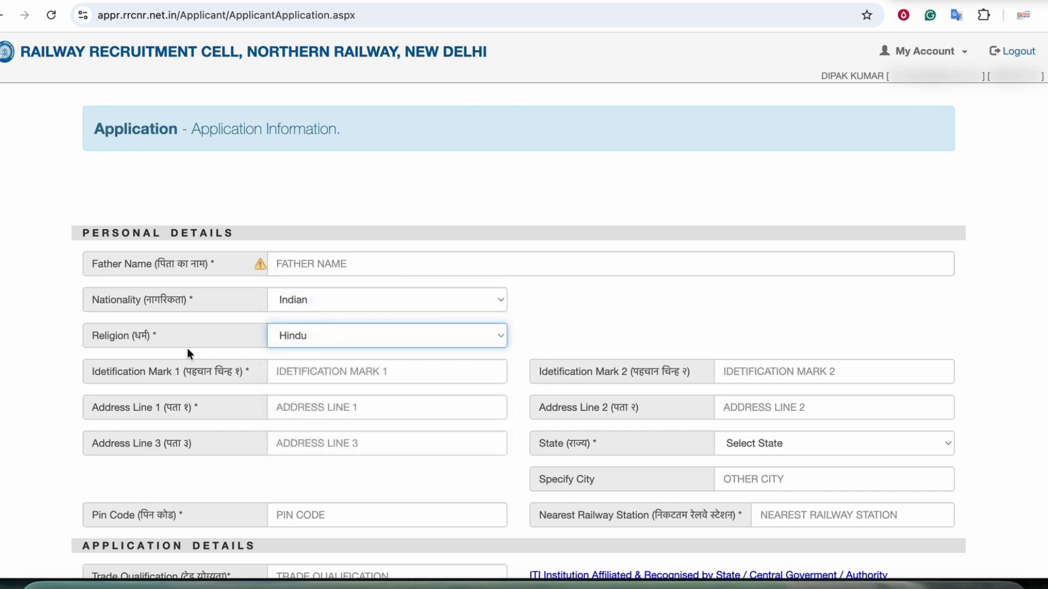
Go through the identification mark and address line fields in the personal details without filling them in
left_click(302, 371)
left_click_drag(158, 372, 220, 374)
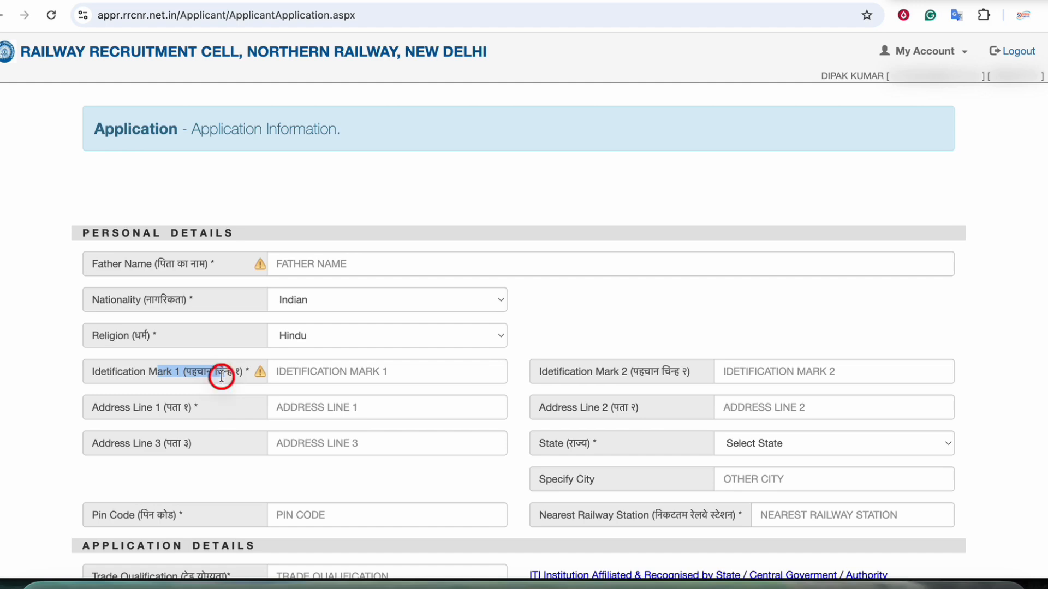
left_click_drag(610, 371, 703, 372)
left_click(374, 371)
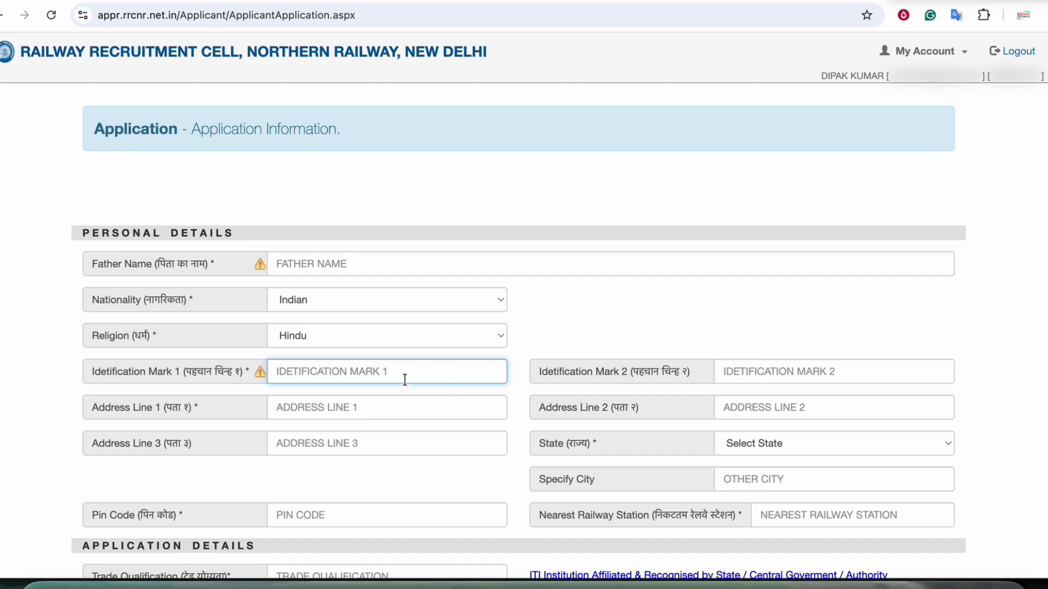
left_click(677, 376)
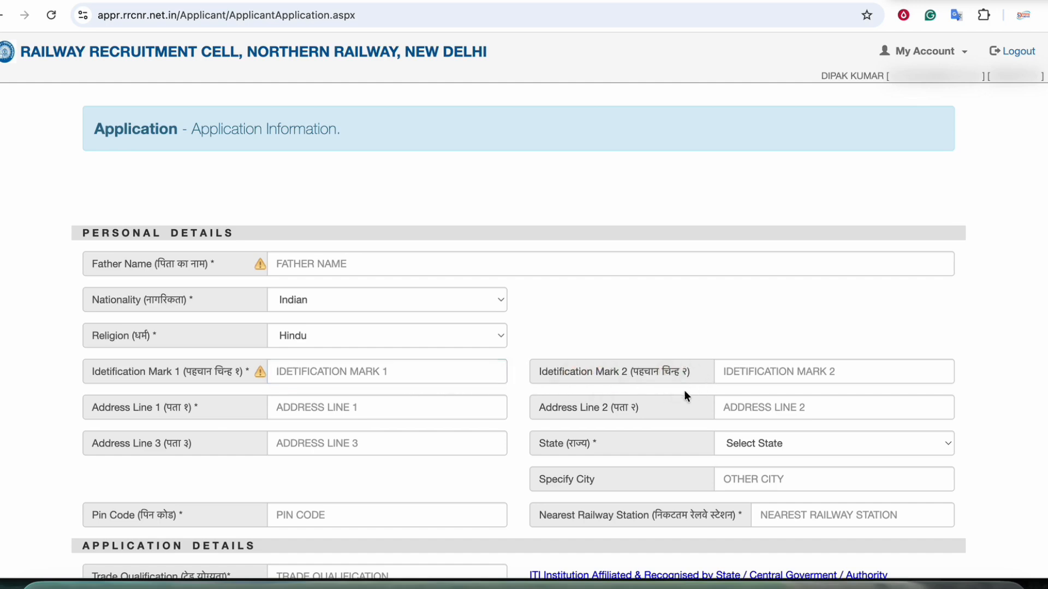
left_click(327, 407)
left_click_drag(119, 408, 171, 408)
left_click_drag(588, 408, 641, 407)
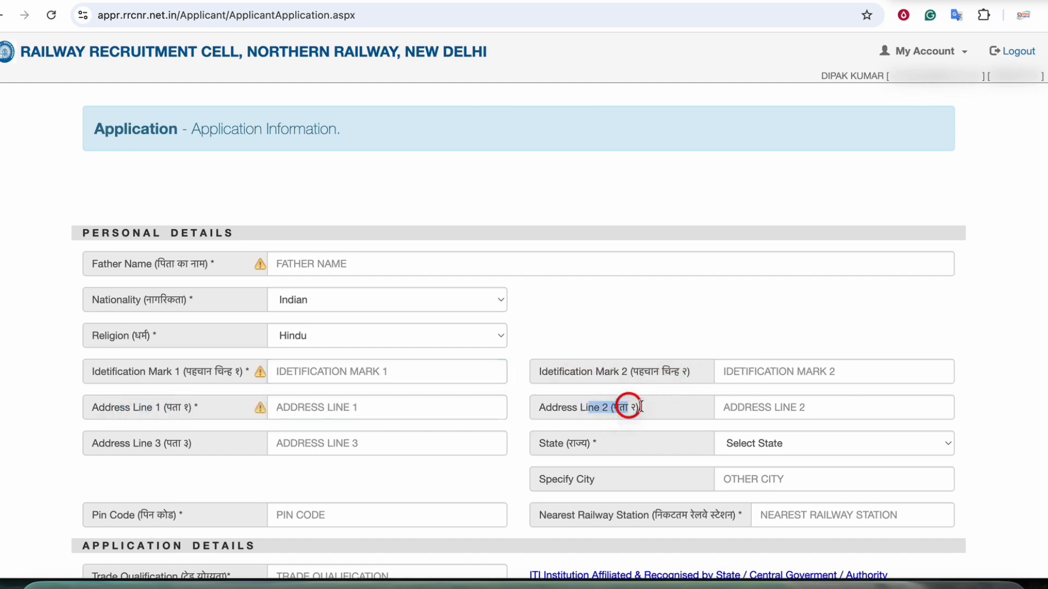
left_click_drag(164, 443, 193, 443)
left_click(297, 444)
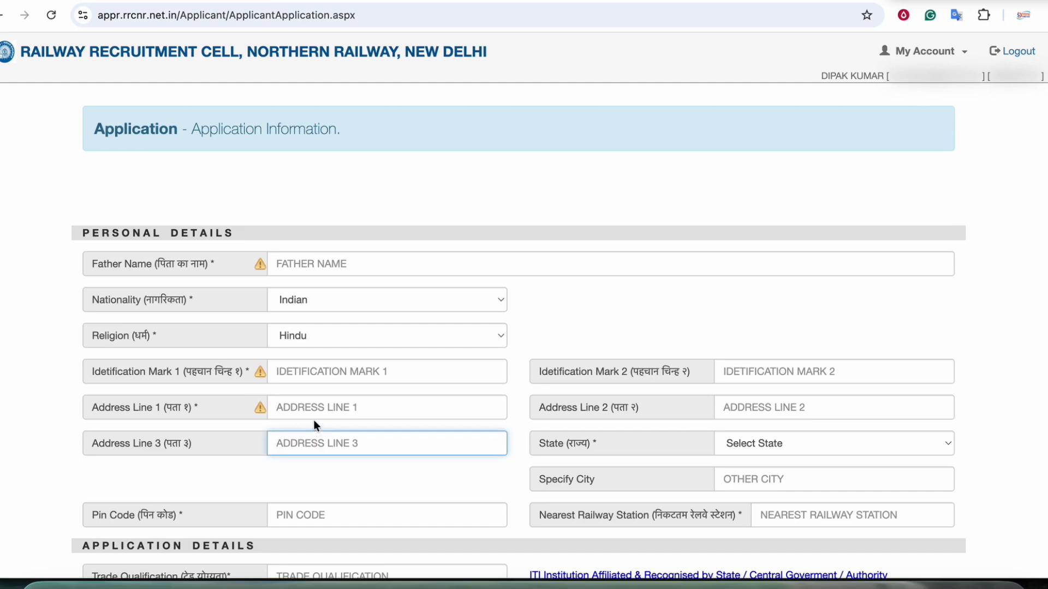
left_click(382, 412)
left_click(803, 409)
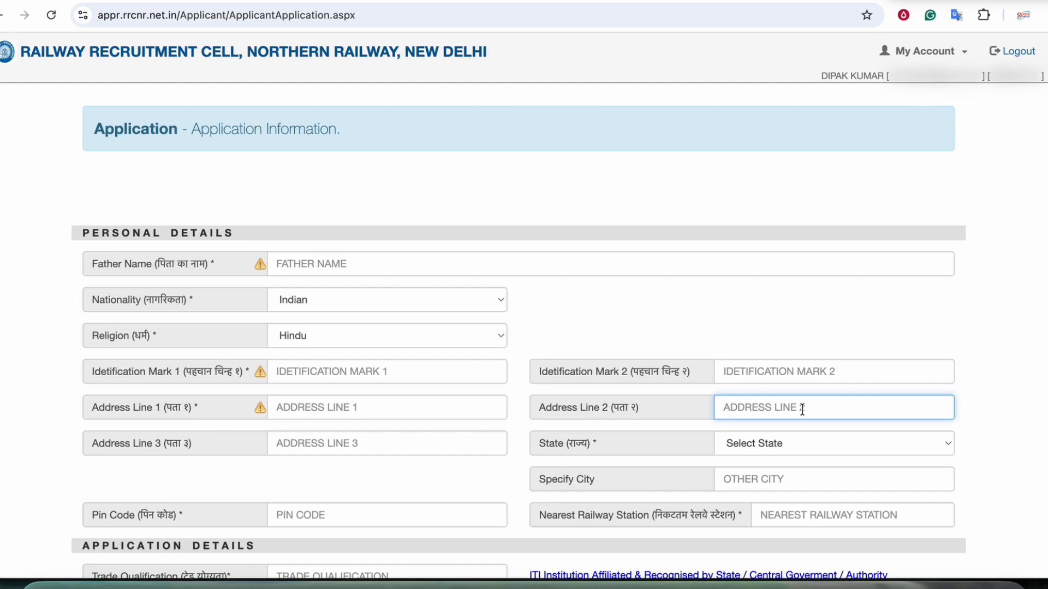
Set the state to BIHAR and go through the city, pin code and nearest railway station fields
left_click(745, 442)
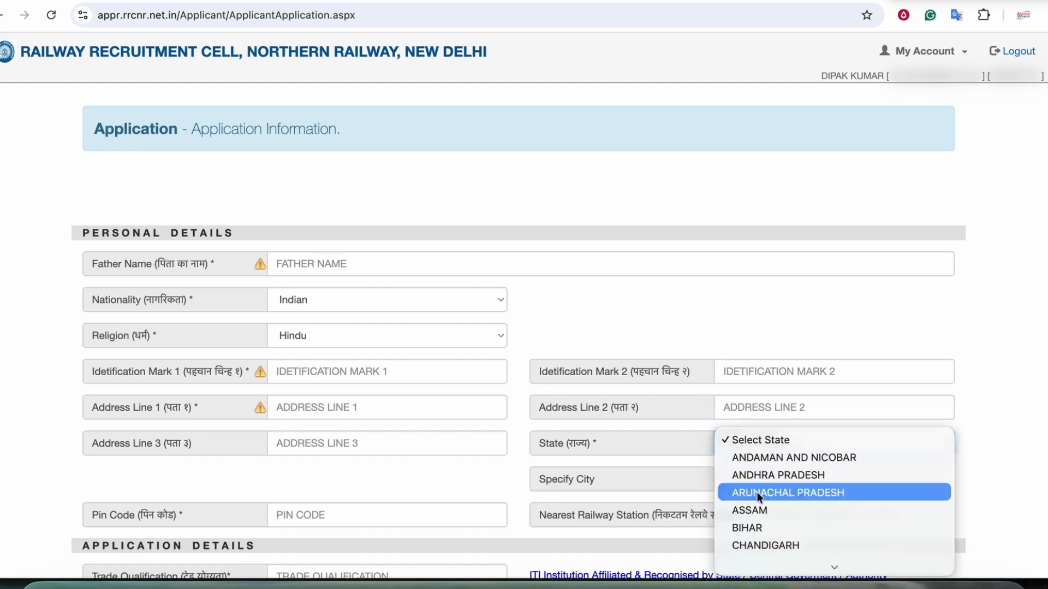
left_click(757, 527)
left_click(764, 478)
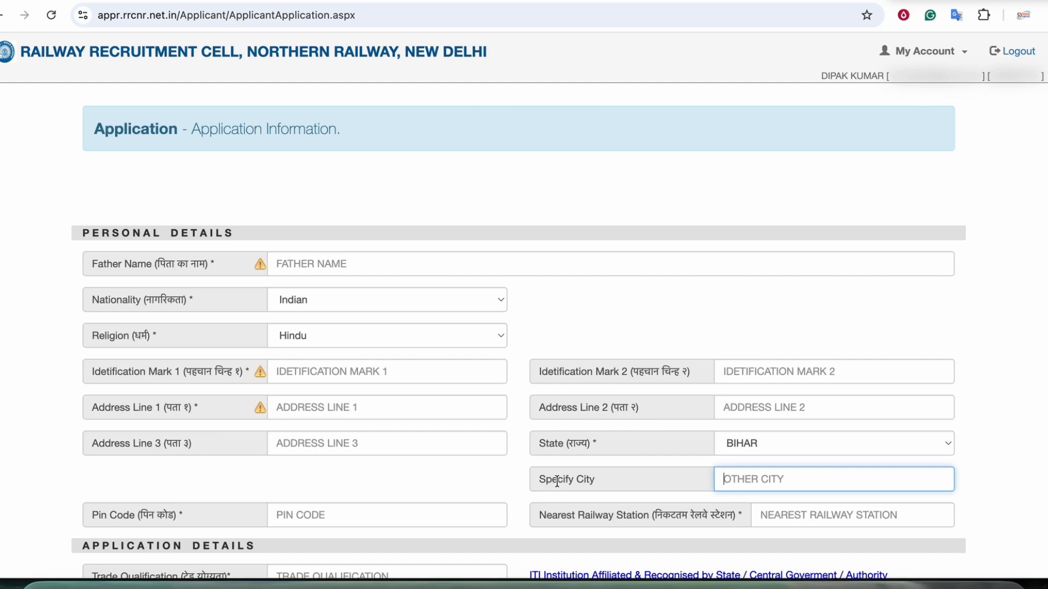
left_click(305, 522)
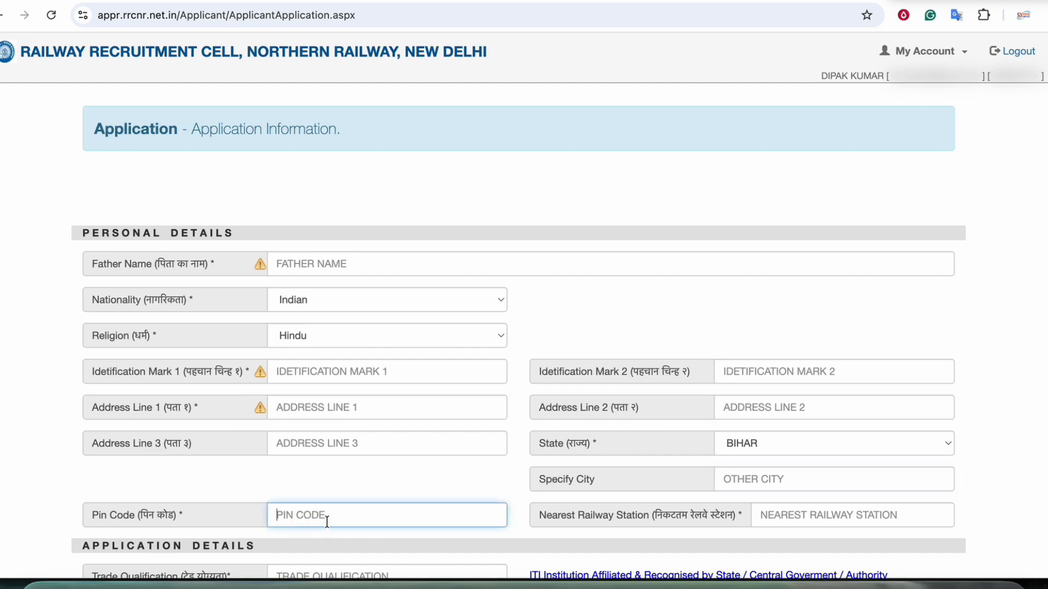
left_click(781, 520)
left_click_drag(624, 528, 734, 521)
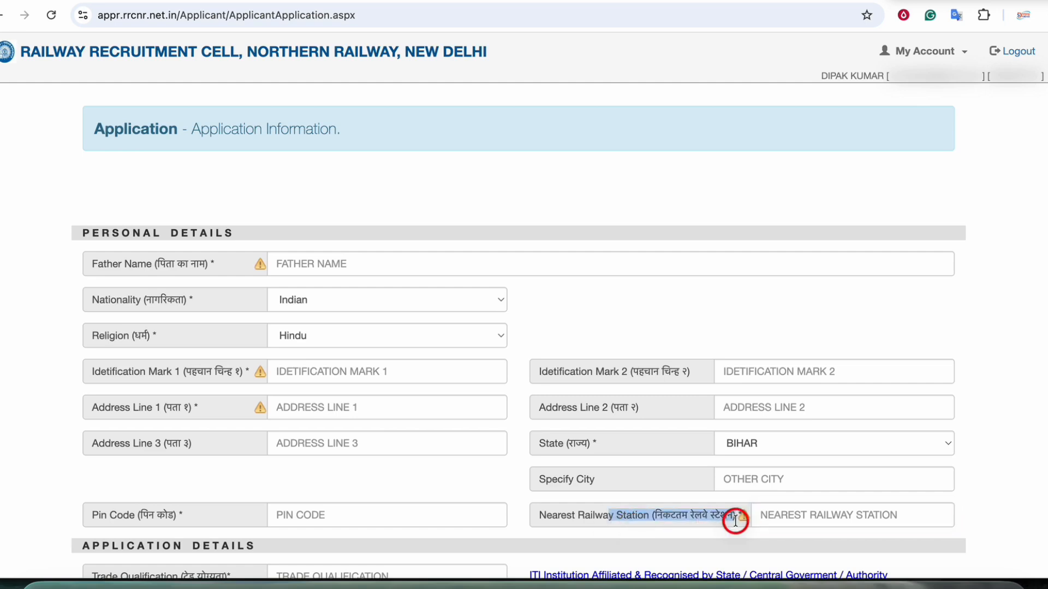
left_click(807, 520)
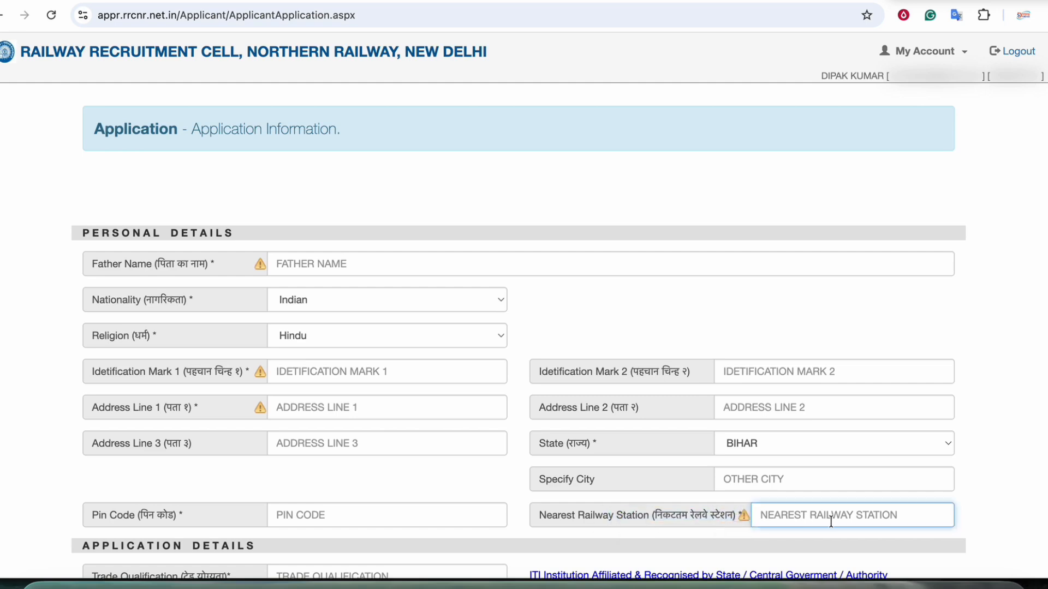
Enter FITTER as the trade qualification in the application details
scroll(614, 325, "down", 5)
scroll(608, 326, "down", 1)
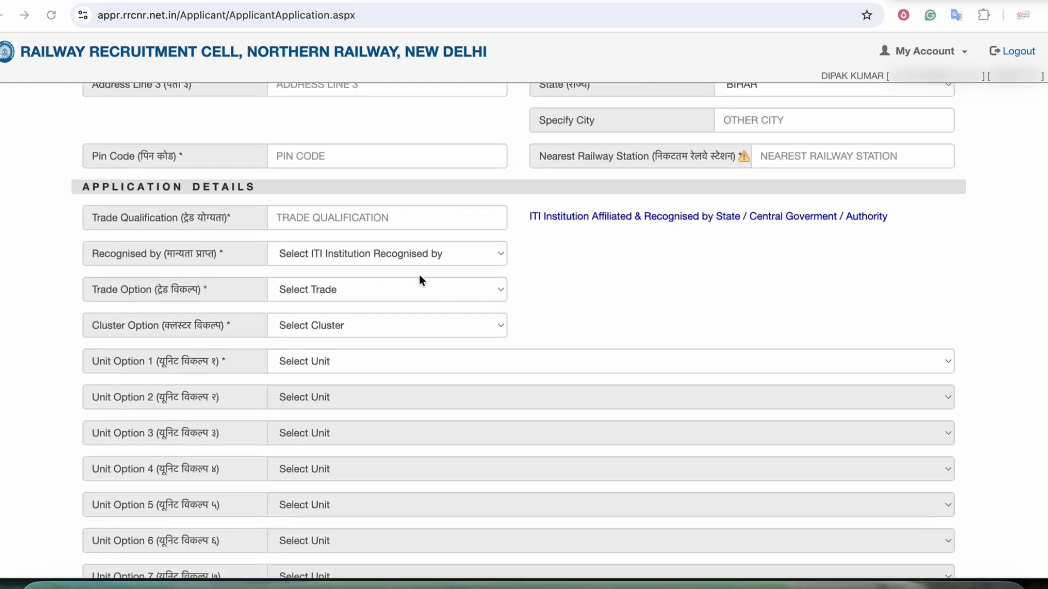
left_click(330, 217)
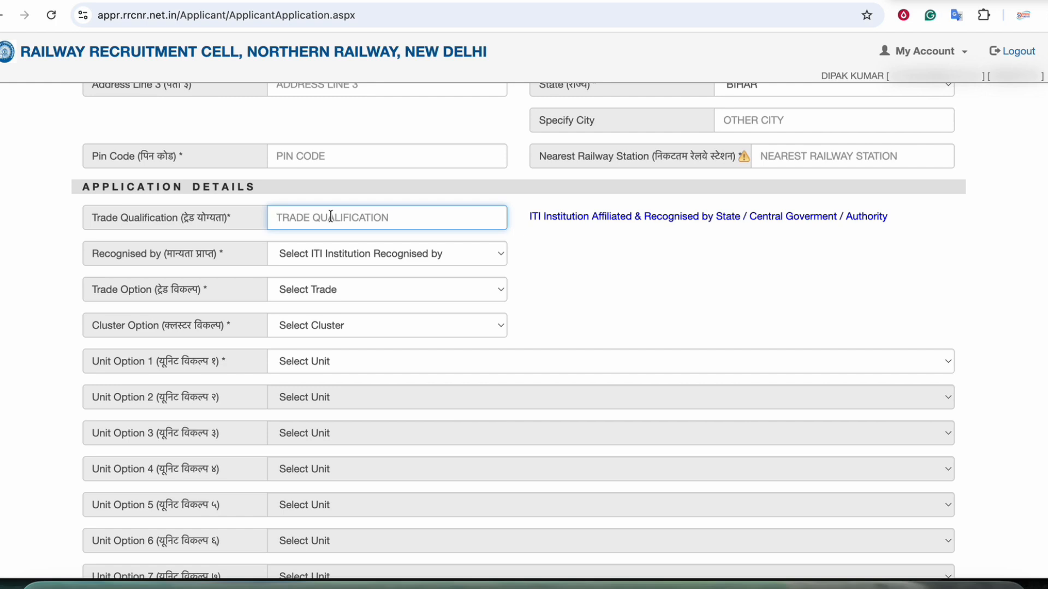
left_click(199, 221)
type("FILTTER")
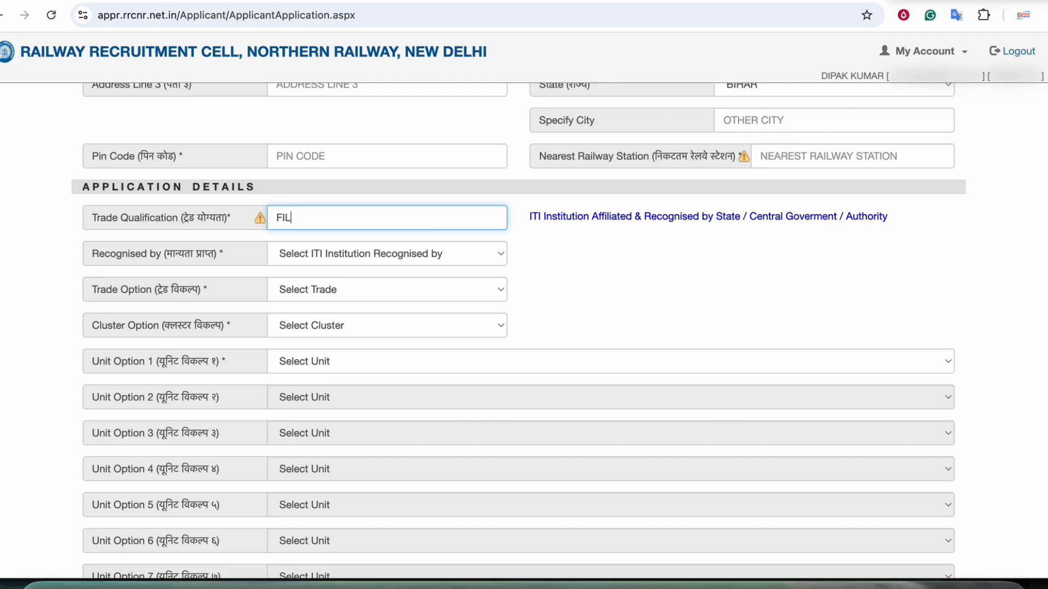
left_click(293, 221)
key("BackSpace")
Set the authority recognising the ITI institution to BIHAR - NCVT
left_click(325, 254)
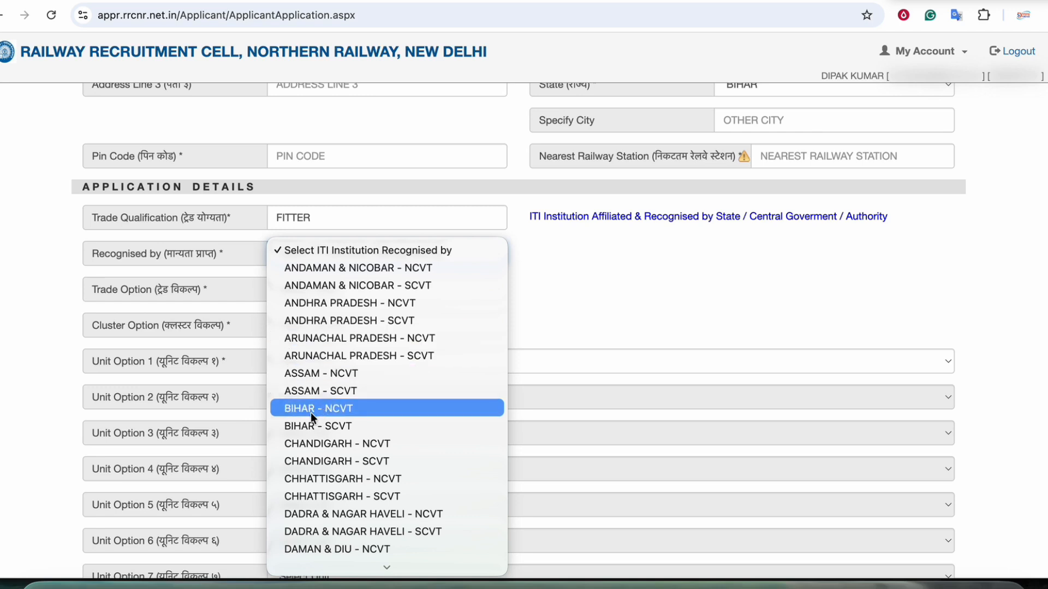
left_click(155, 254)
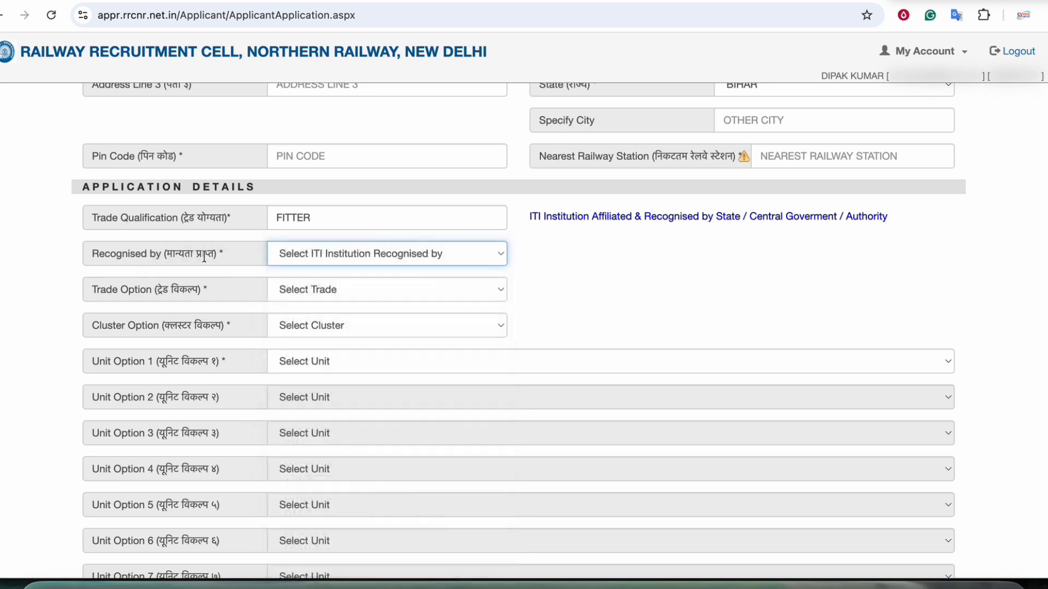
left_click_drag(144, 217, 224, 218)
left_click(318, 257)
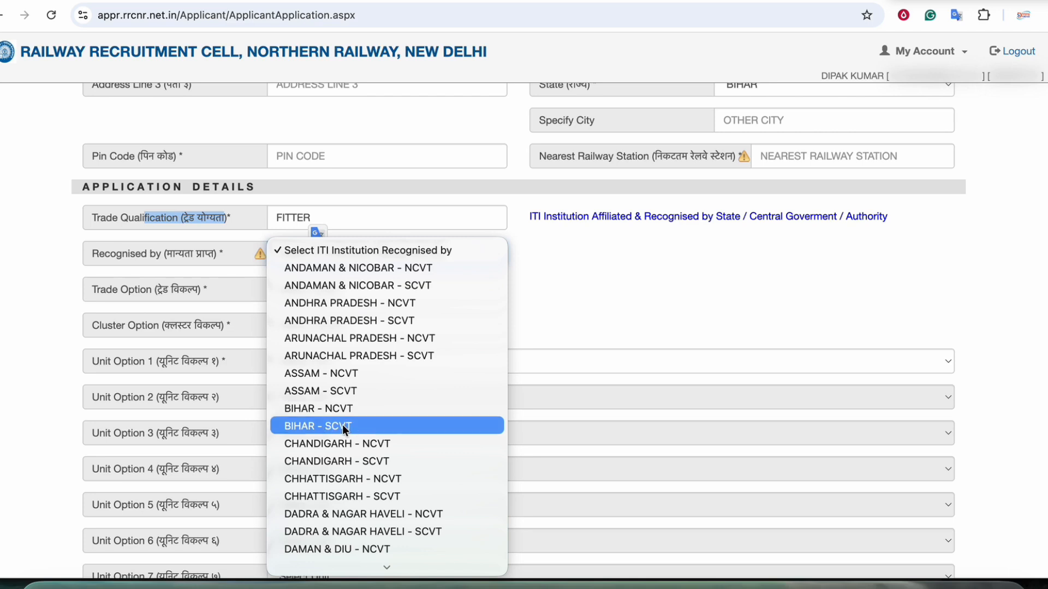
left_click(337, 410)
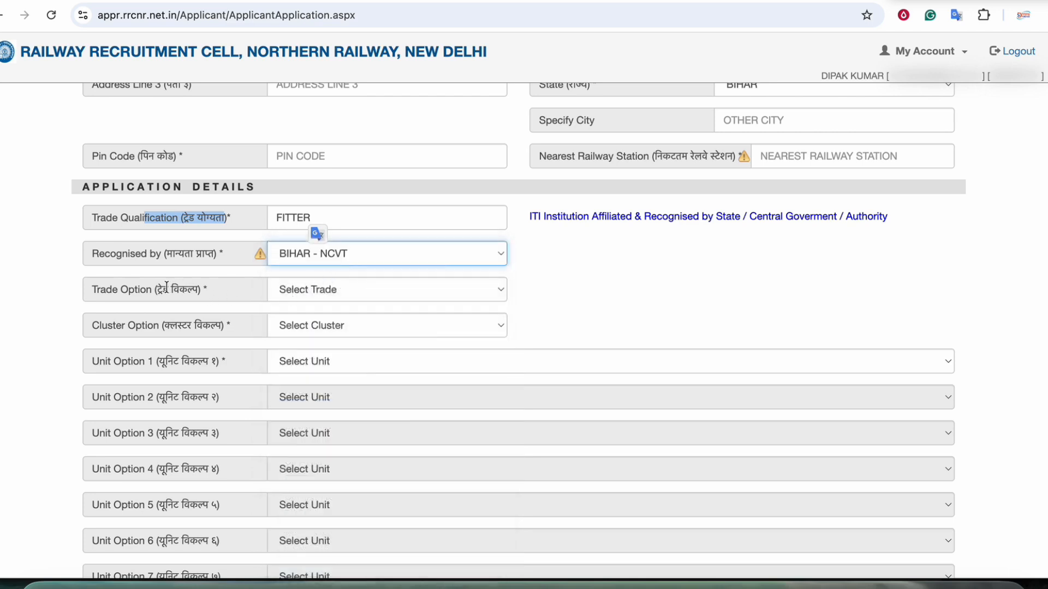
Choose FITTER as the trade option in the application details
left_click_drag(152, 289, 199, 289)
left_click(313, 290)
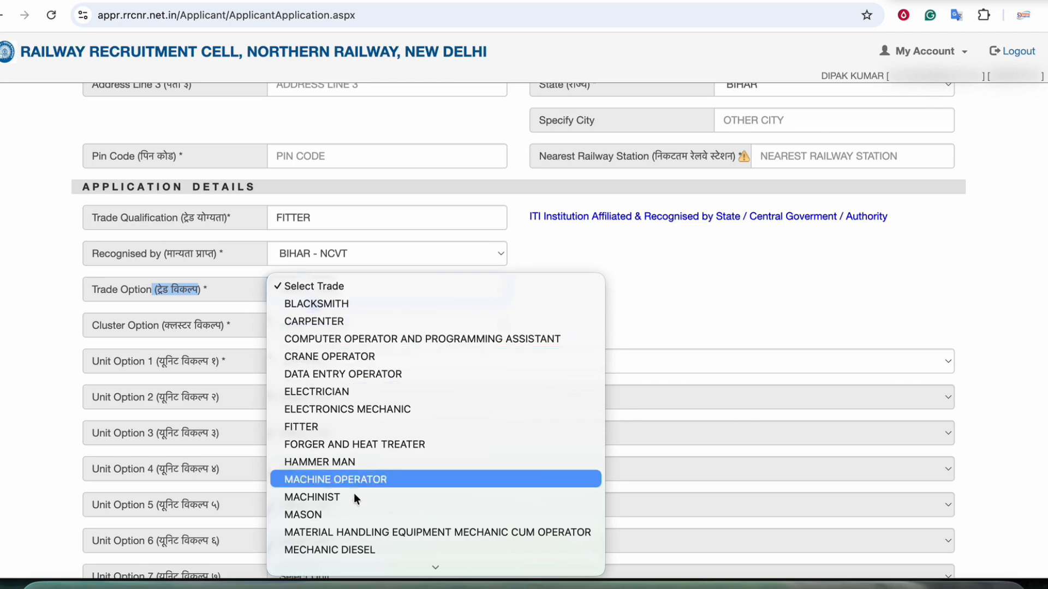
scroll(350, 475, "down", 2)
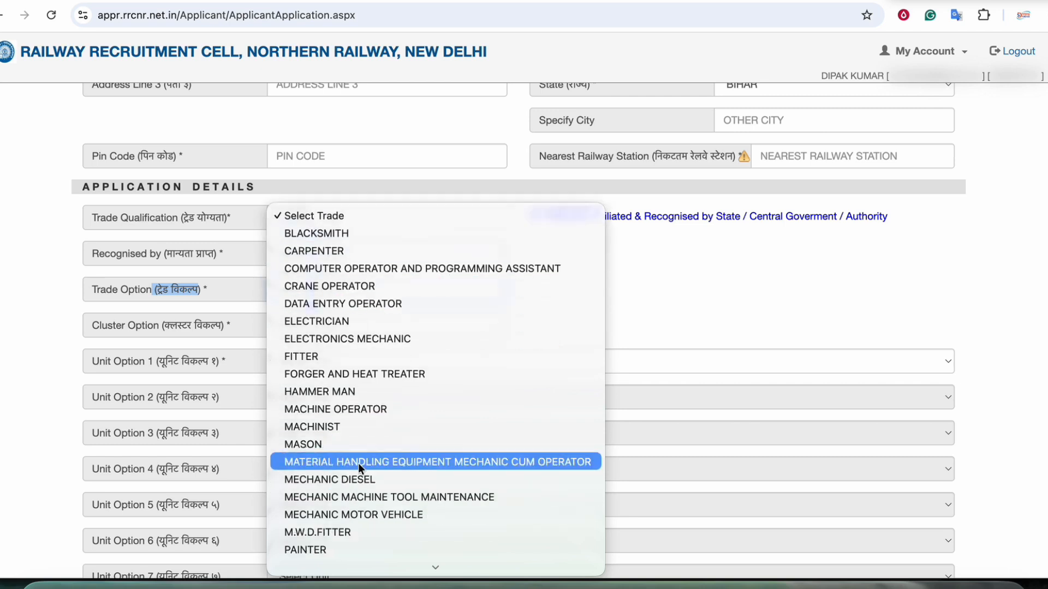
left_click(311, 357)
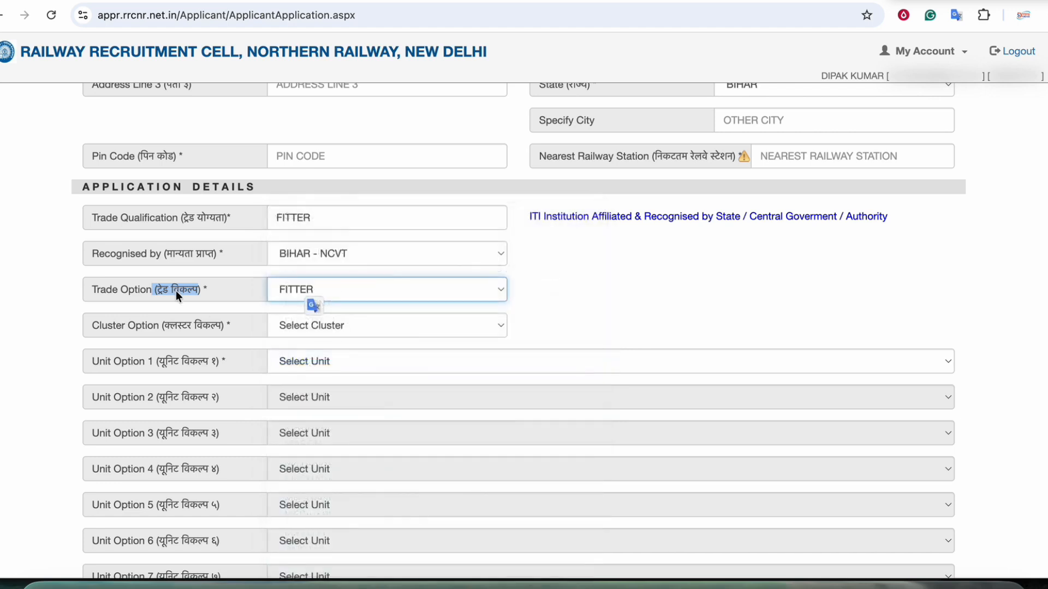
Replace the trade qualification entry with ITI
left_click(150, 282)
left_click_drag(166, 218, 223, 220)
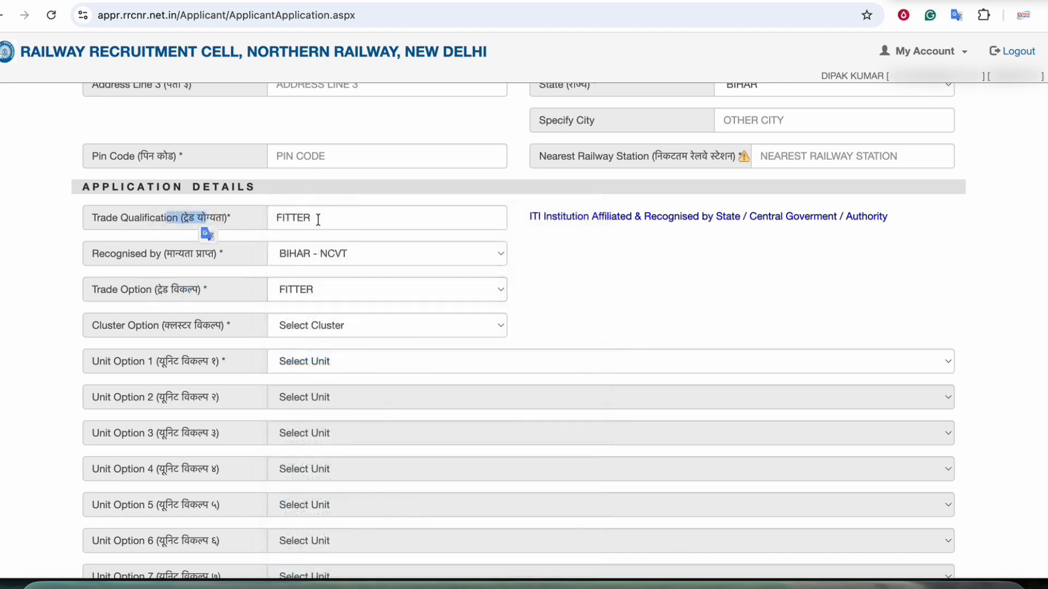
left_click_drag(320, 220, 254, 219)
type("ITI")
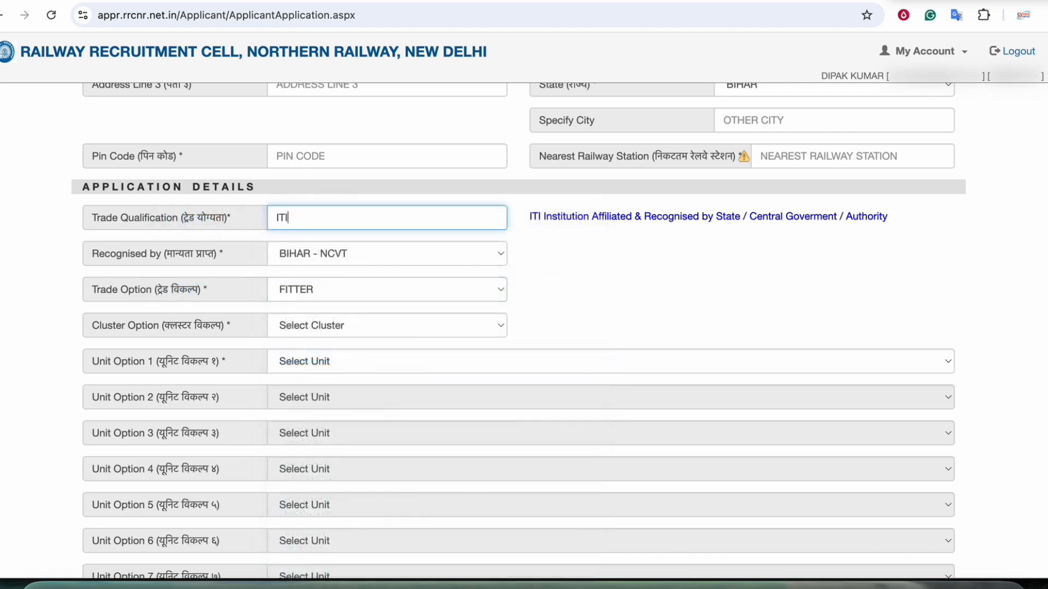
left_click(254, 220)
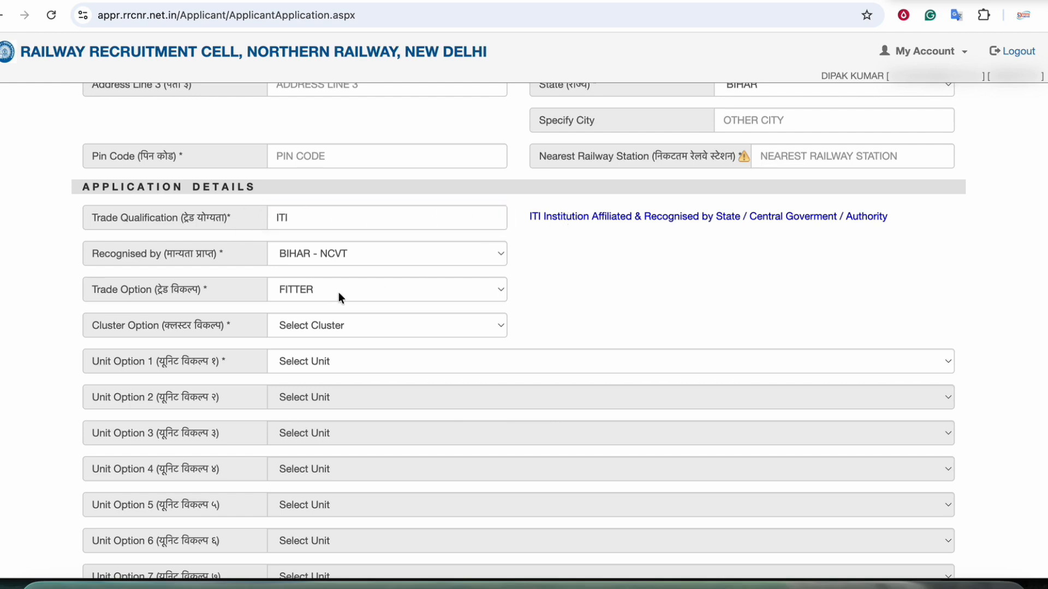
Choose DELHI as the cluster option in the application details
scroll(230, 335, "down", 1)
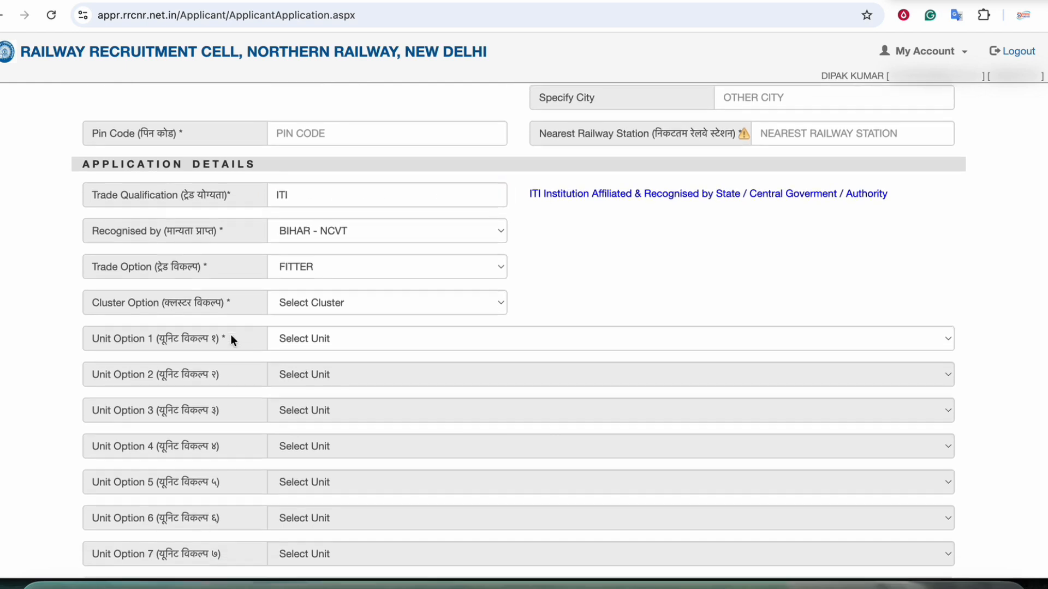
scroll(230, 335, "down", 1)
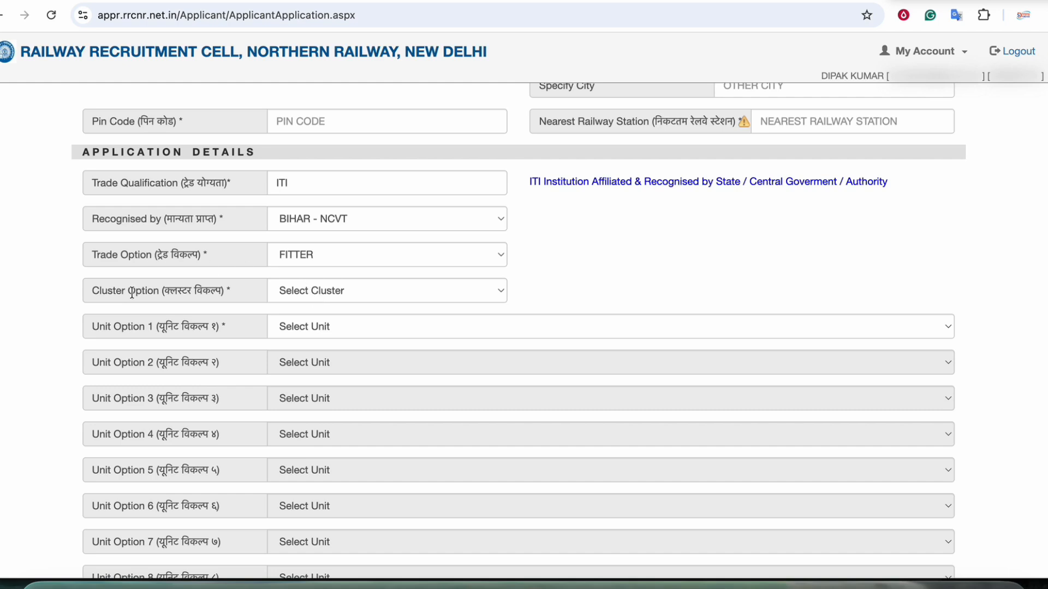
left_click(350, 290)
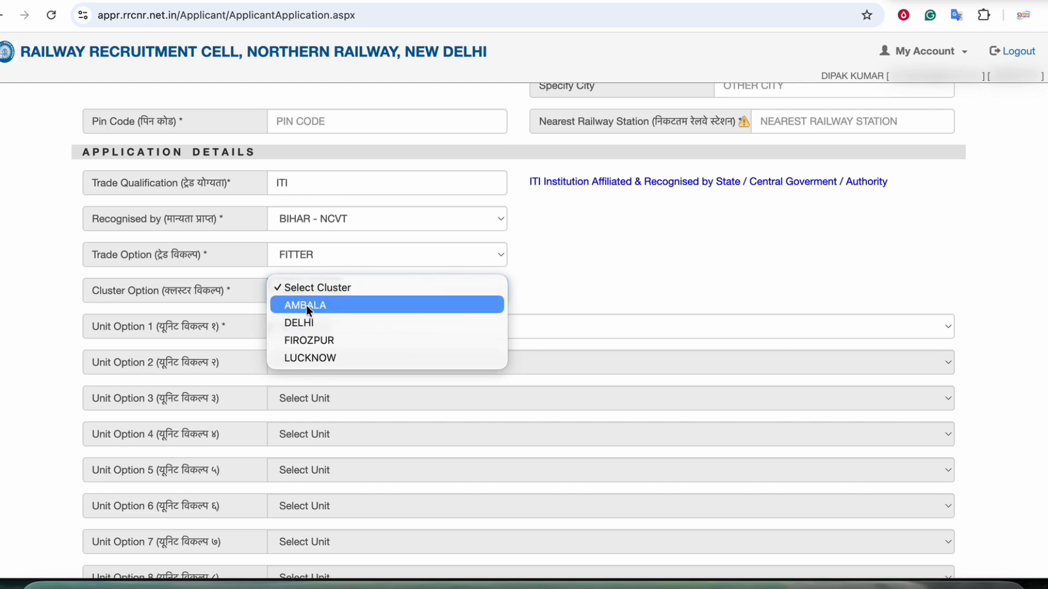
left_click(309, 323)
scroll(267, 322, "down", 1)
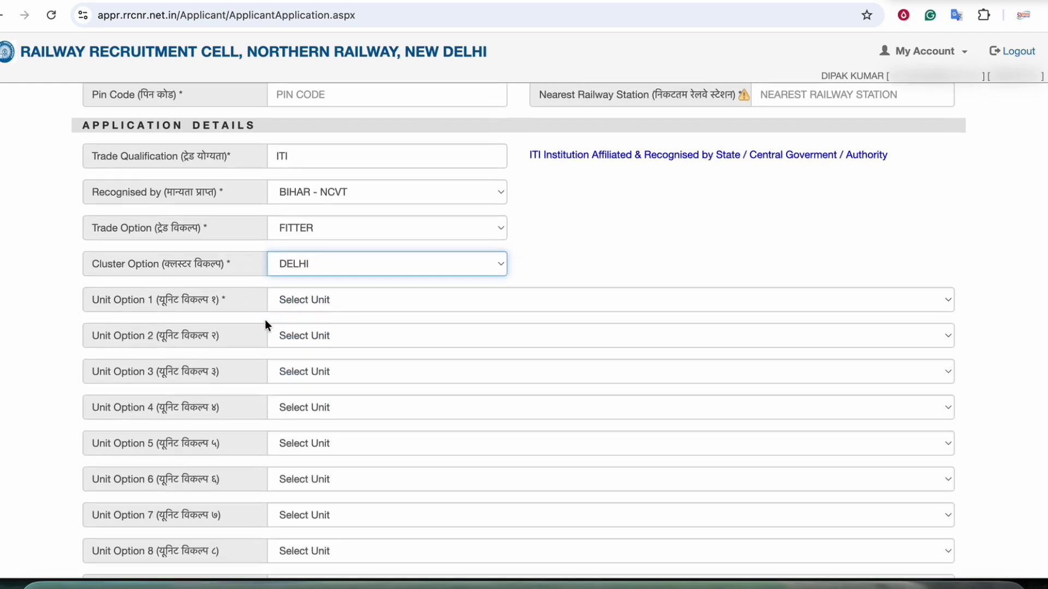
Set unit option 1 to DSL SHED SSB, option 2 to C & W W/SHOP/DELHI and option 3 to DSL SHED TKD
scroll(266, 322, "down", 3)
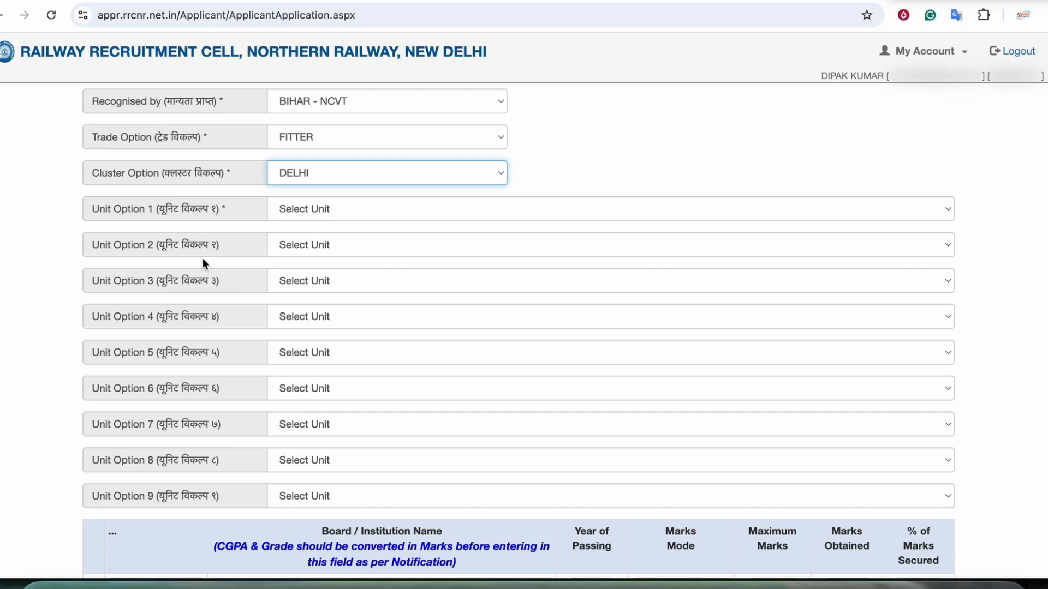
left_click(317, 208)
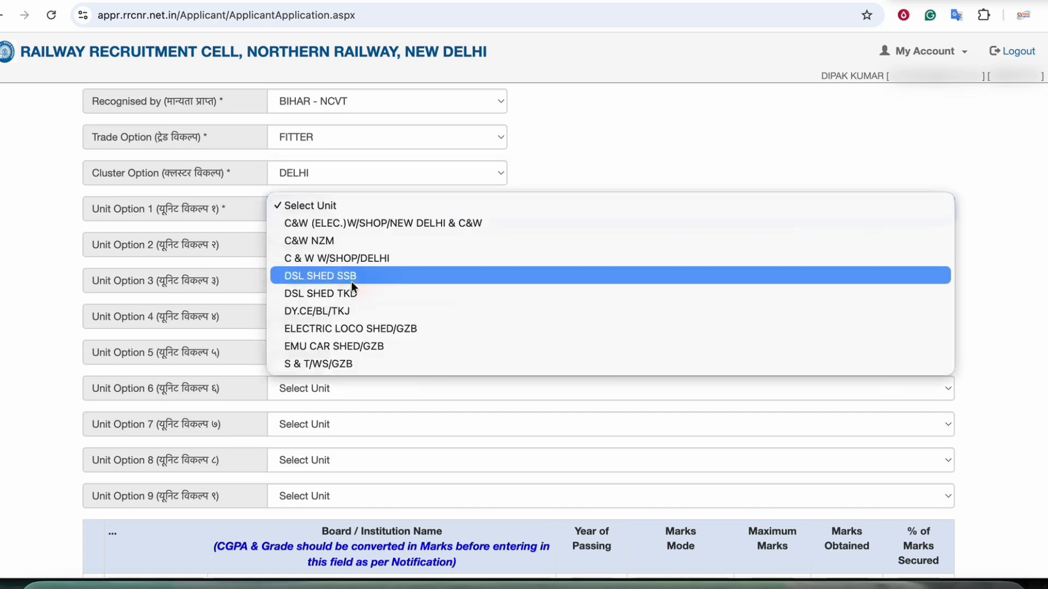
left_click(351, 276)
left_click(323, 251)
left_click(323, 291)
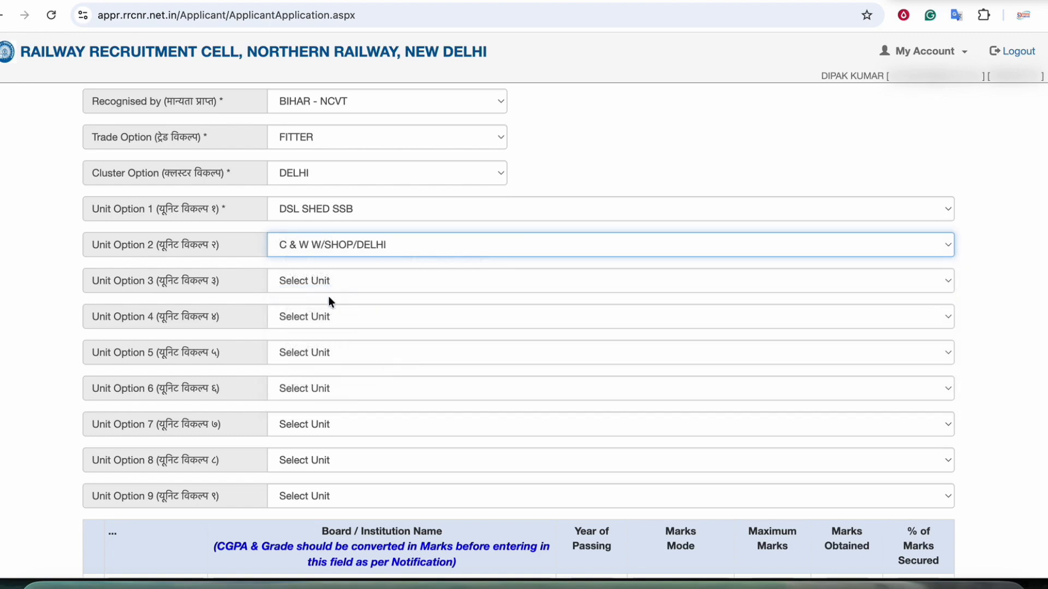
left_click(328, 284)
left_click(322, 366)
Set unit options 4 and 5 to DSL SHED TKD, option 6 to EMU CAR SHED/GZB and option 7 to DY.CE/BL/TKJ
left_click(330, 318)
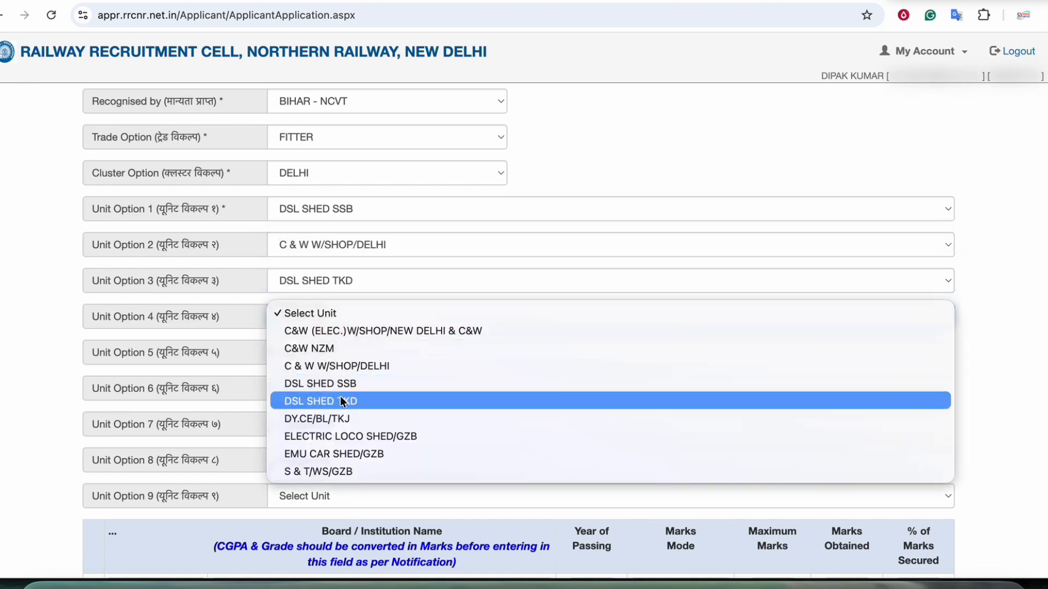
left_click(346, 400)
left_click(346, 365)
left_click(347, 436)
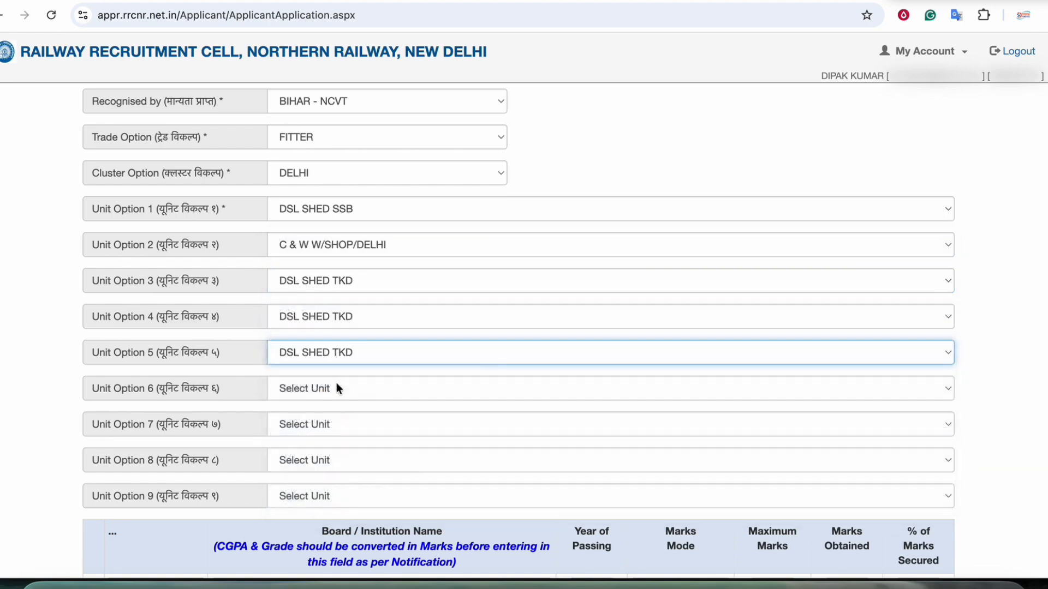
left_click(336, 383)
left_click(355, 524)
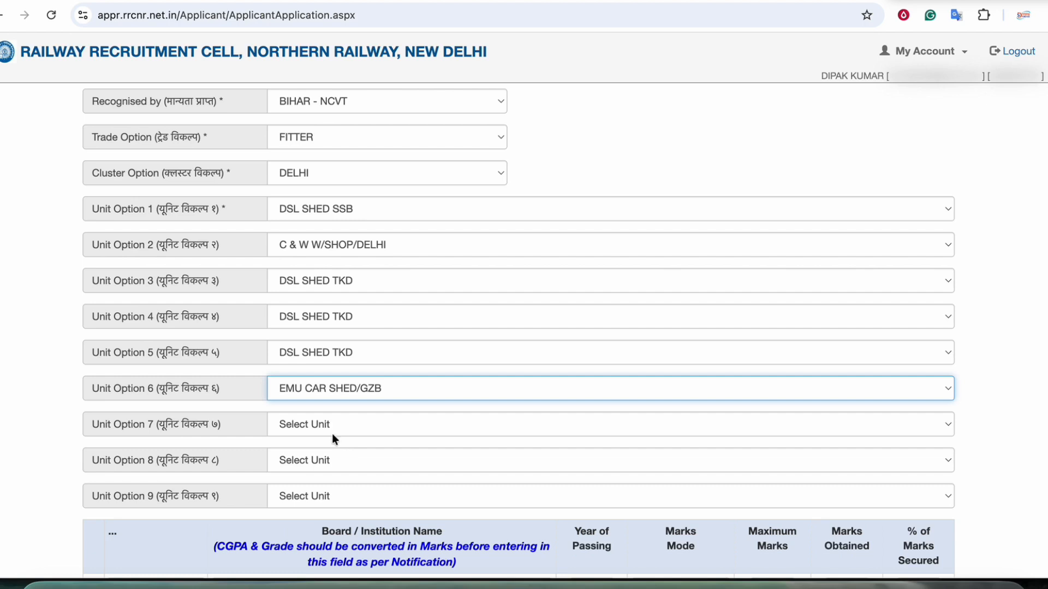
left_click(332, 434)
left_click(355, 522)
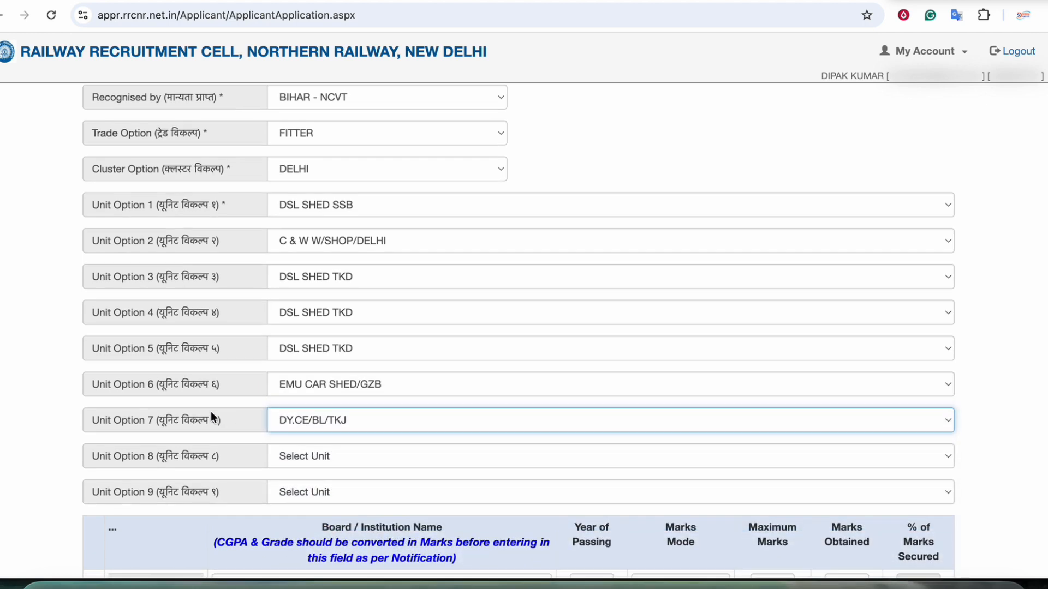
Choose CHHATISGARH STATE OPEN SCHOOL as the Xth board in the educational qualifications table
scroll(212, 415, "down", 1)
scroll(225, 185, "up", 1)
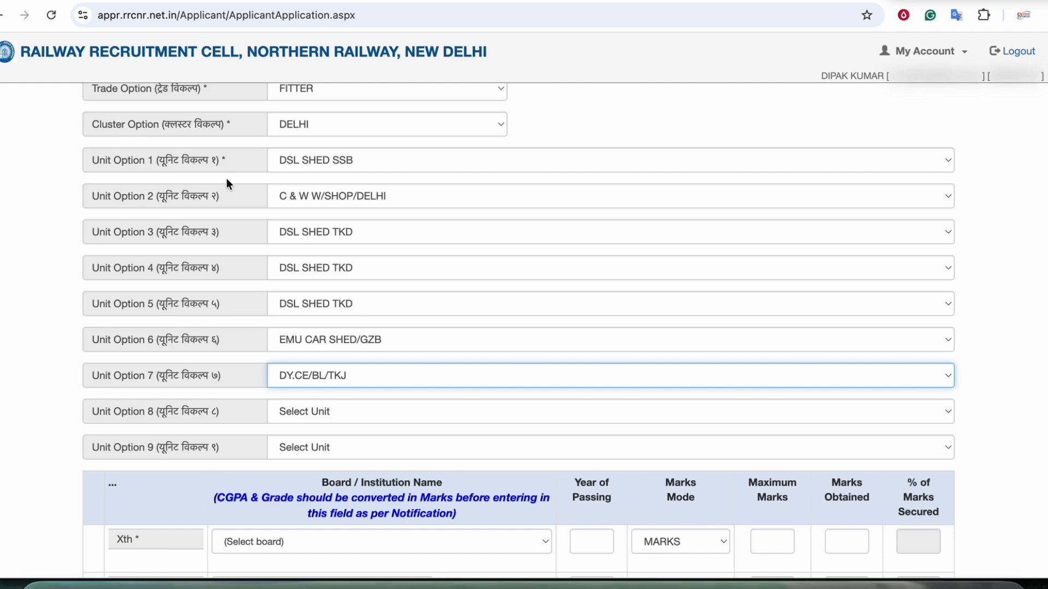
scroll(227, 179, "down", 6)
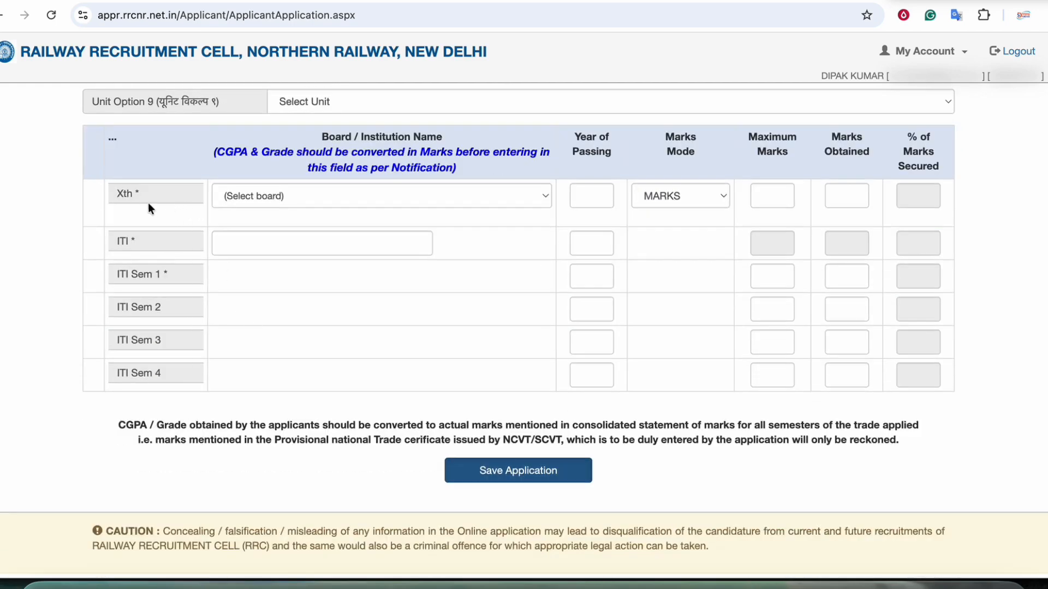
double_click(122, 194)
left_click_drag(281, 152, 396, 176)
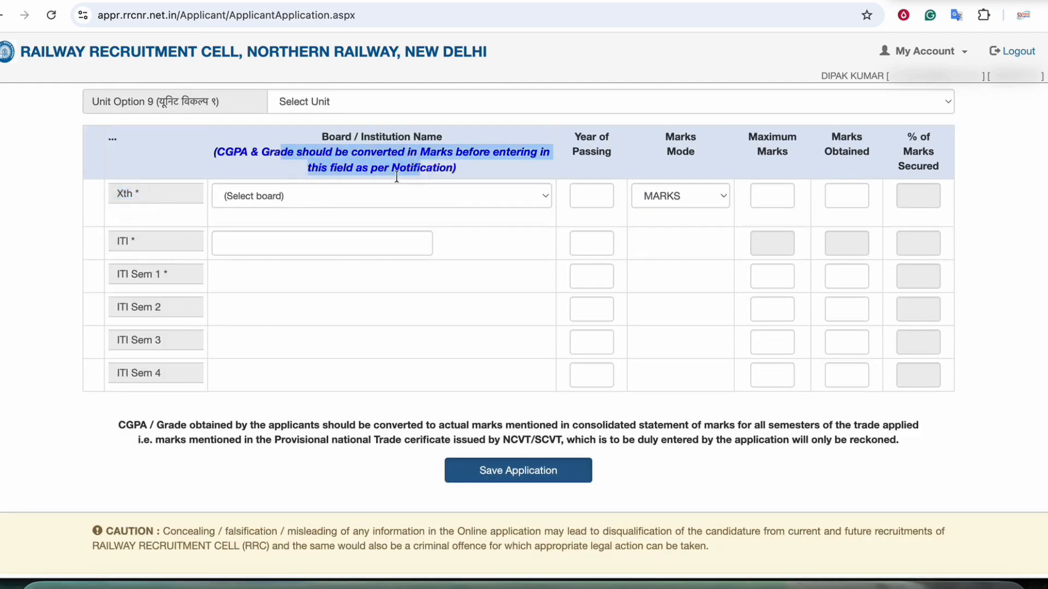
left_click(275, 200)
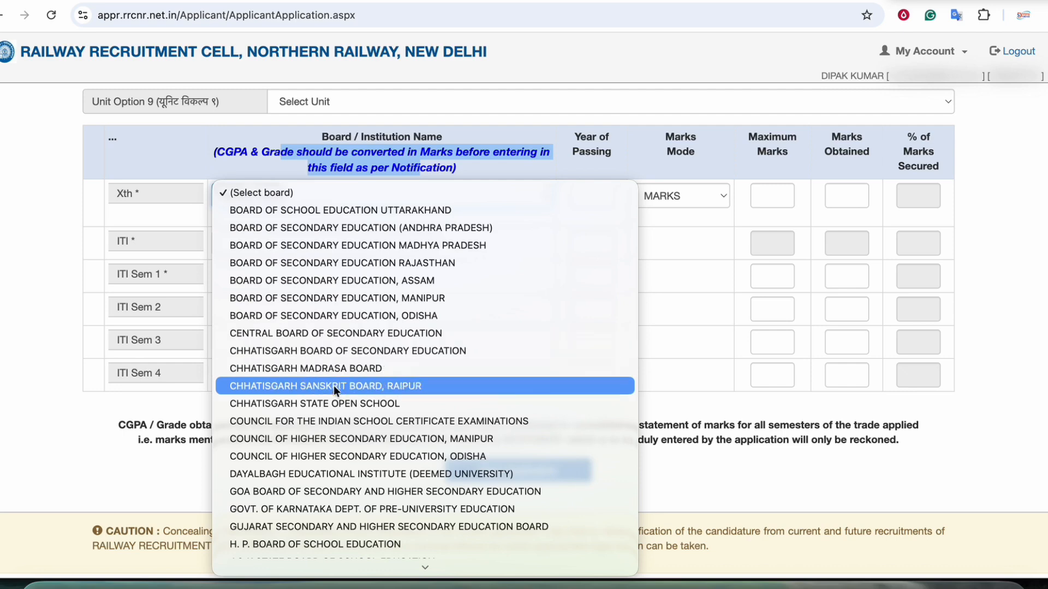
left_click(332, 404)
Change the Xth board to RAJASTHAN STATE OPEN SCHOOL, JAIPUR
left_click(319, 195)
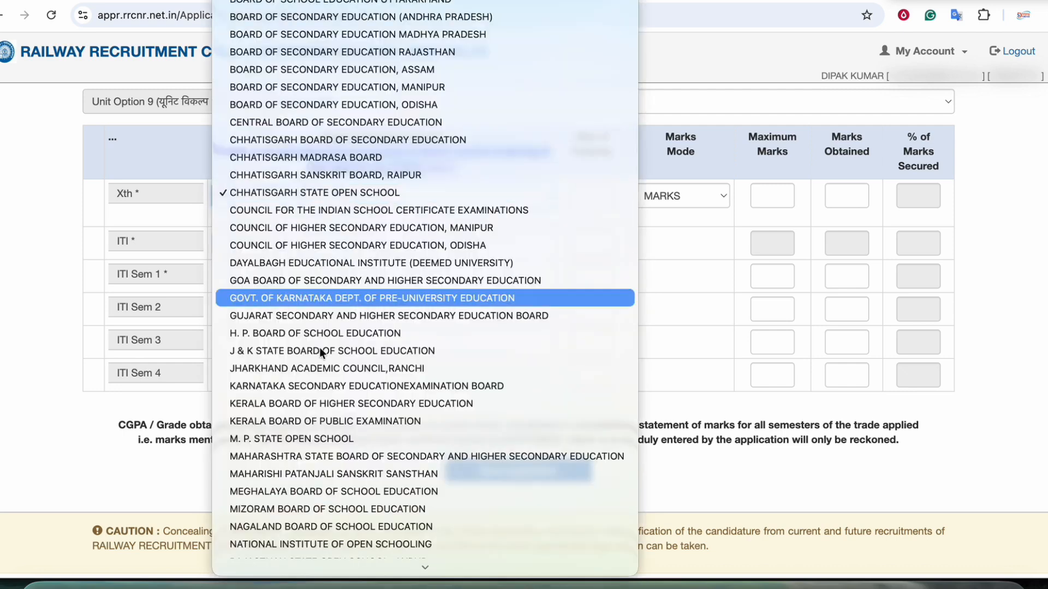
scroll(327, 382, "down", 1)
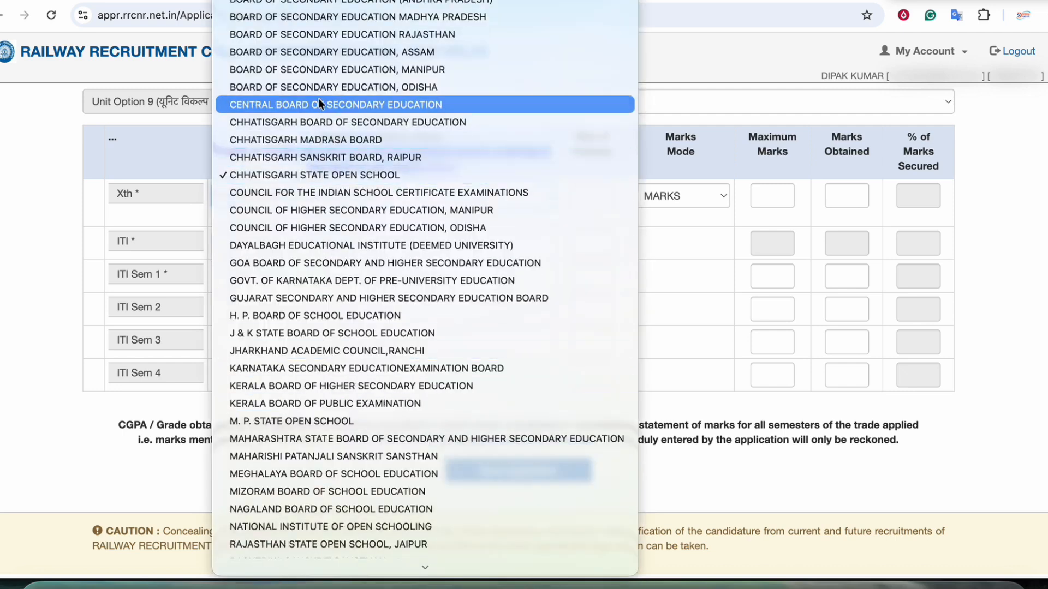
scroll(304, 54, "up", 1)
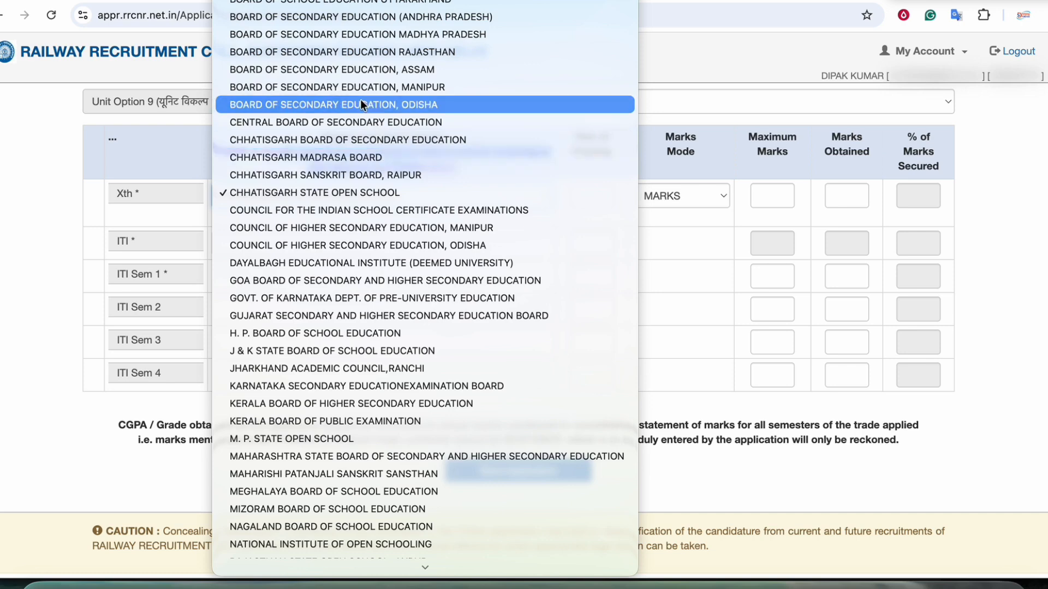
scroll(415, 383, "down", 5)
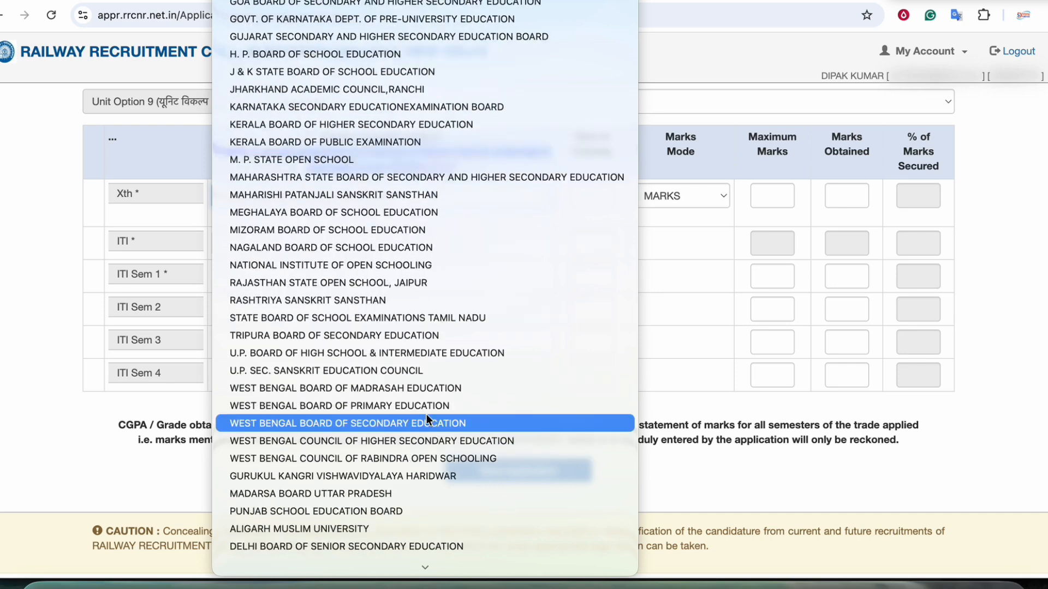
left_click(345, 283)
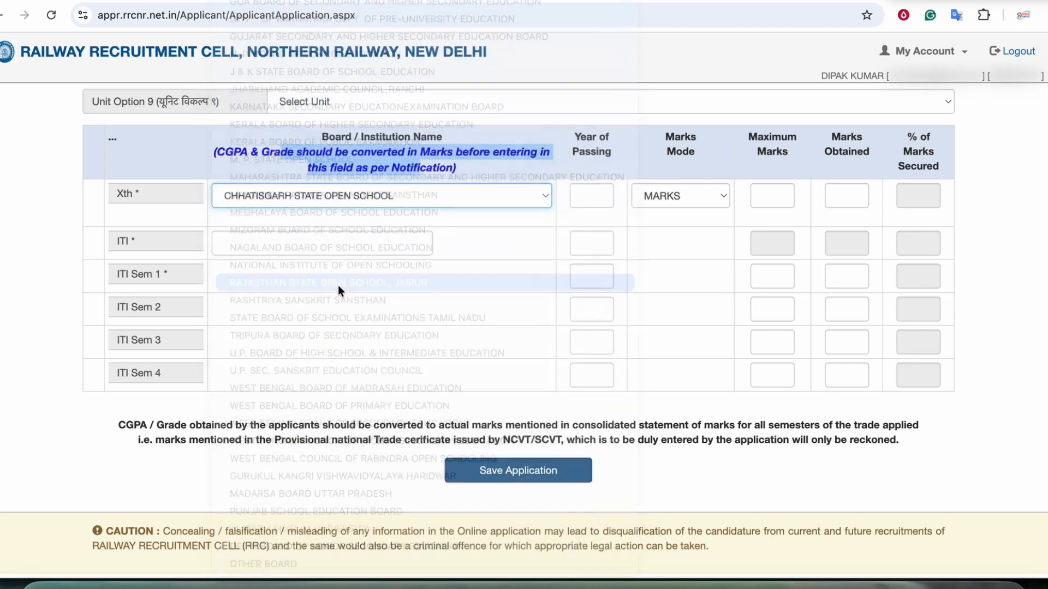
Switch the Xth marks mode to GRADE and back to MARKS
left_click(591, 196)
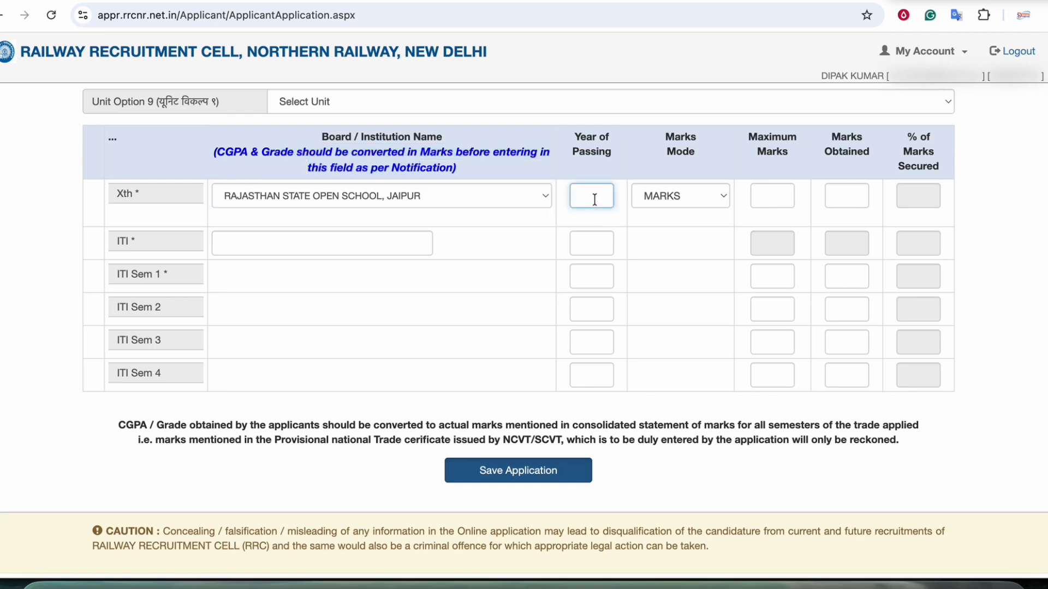
left_click(647, 191)
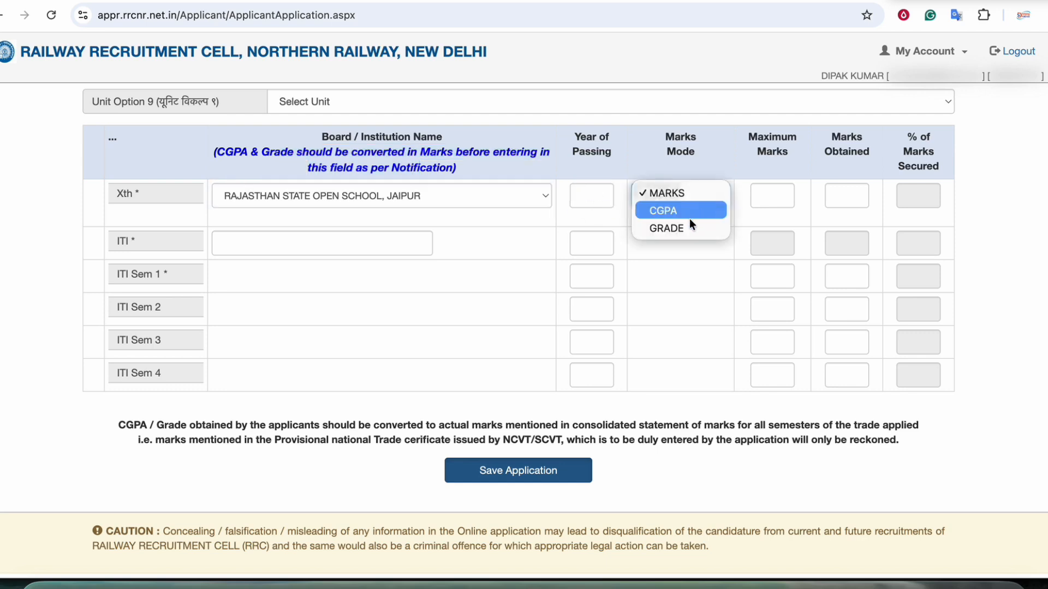
left_click(685, 226)
left_click(682, 201)
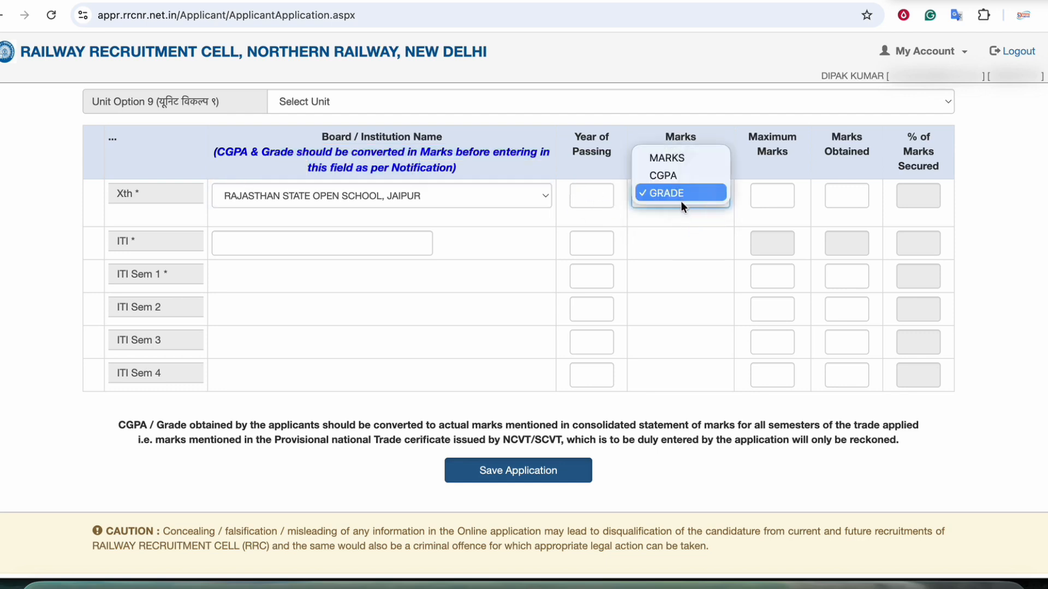
left_click(663, 159)
Enter 500 as the Xth maximum marks and 320 as the marks obtained
left_click(757, 193)
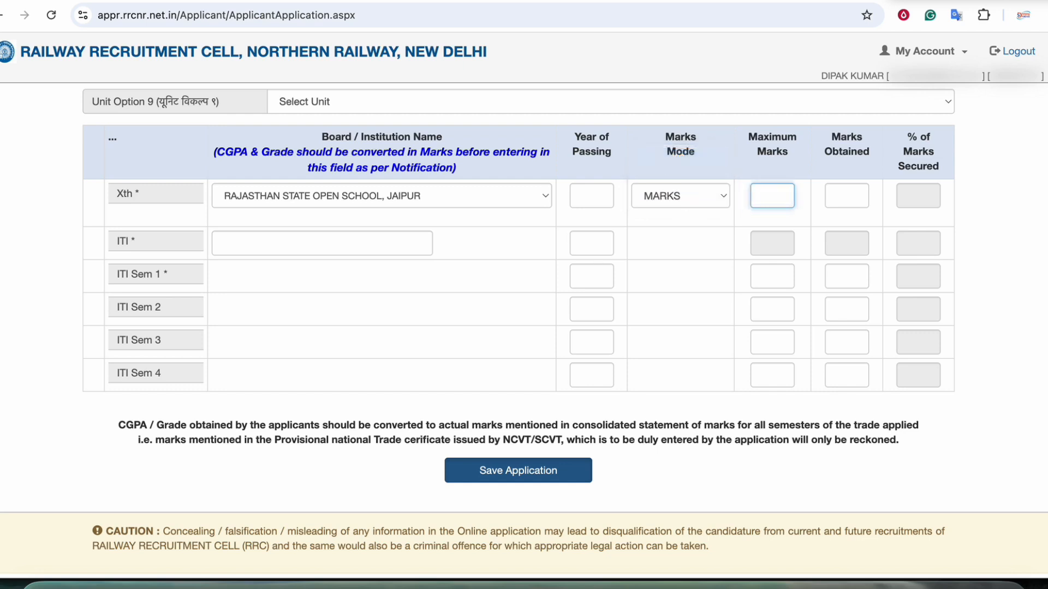
type("500")
left_click(838, 189)
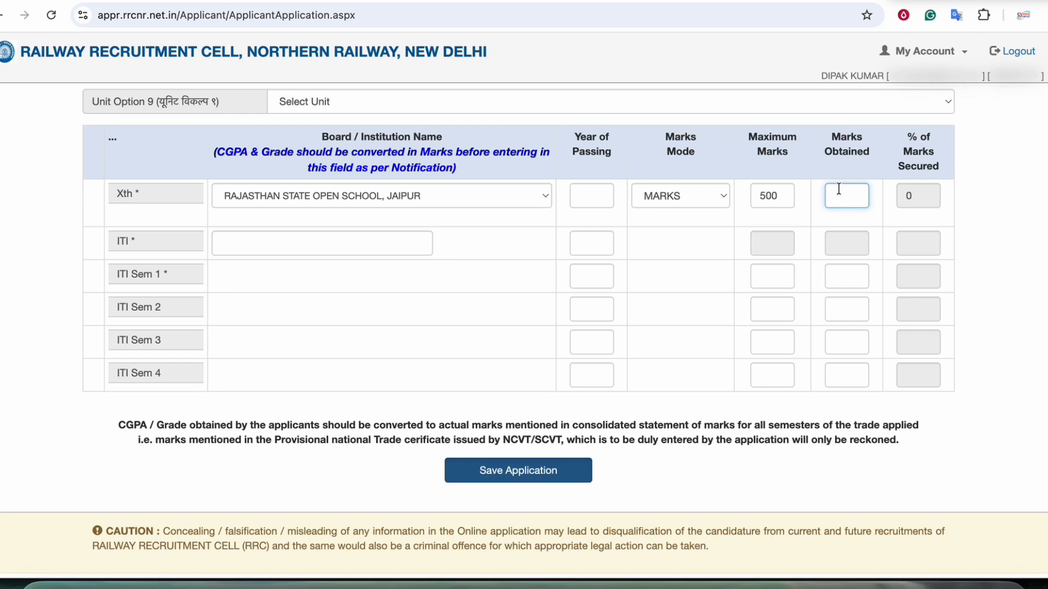
type("320")
left_click(976, 216)
left_click_drag(916, 153, 931, 170)
left_click(932, 170)
Examine the institution, year of passing and marks fields in the ITI and ITI Sem 1 to 4 rows
left_click_drag(130, 241, 115, 243)
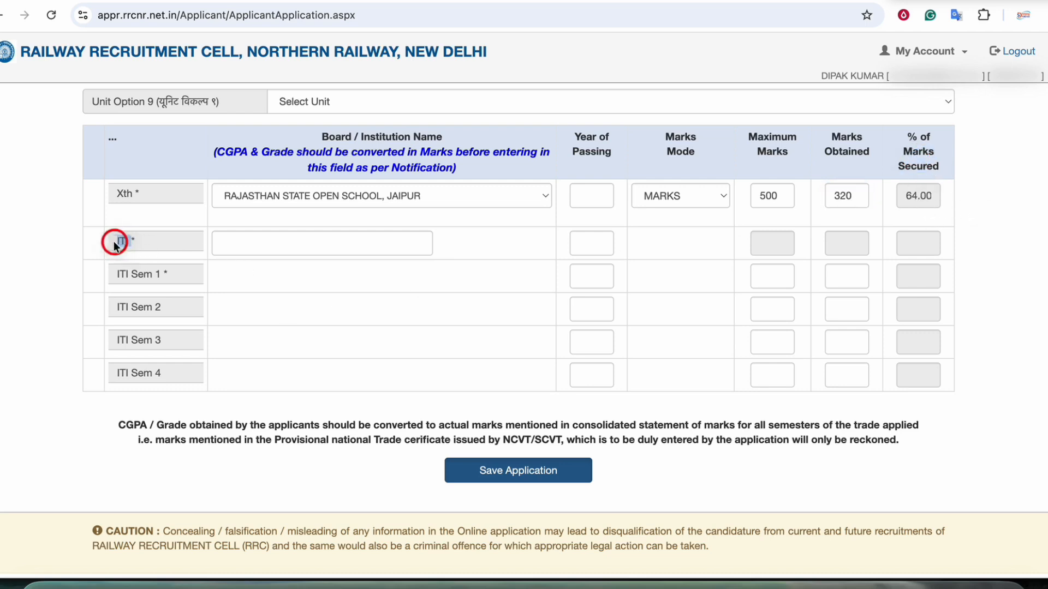
left_click(223, 237)
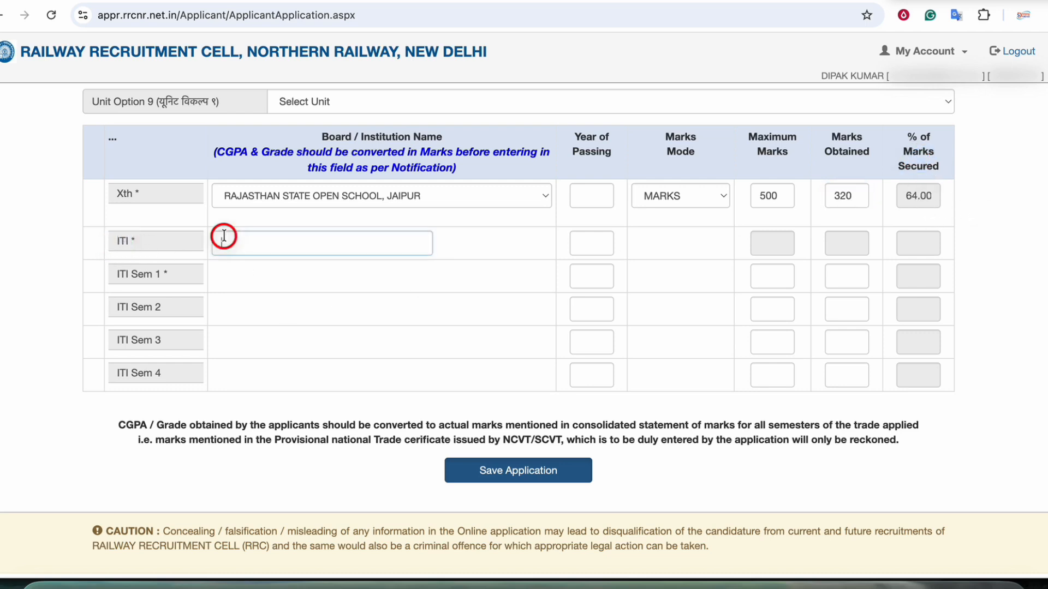
left_click(576, 240)
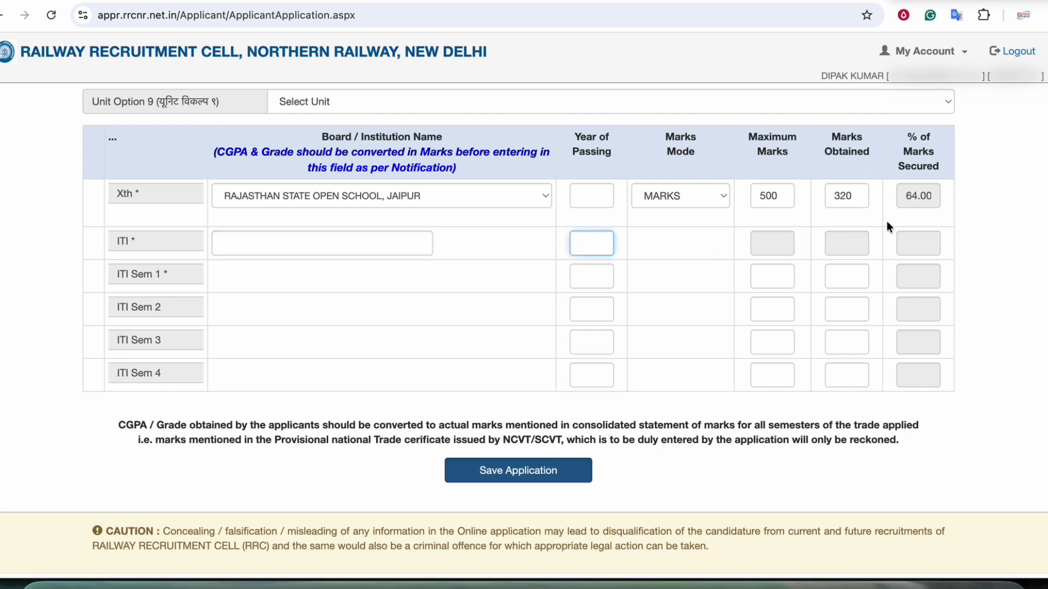
left_click(142, 272)
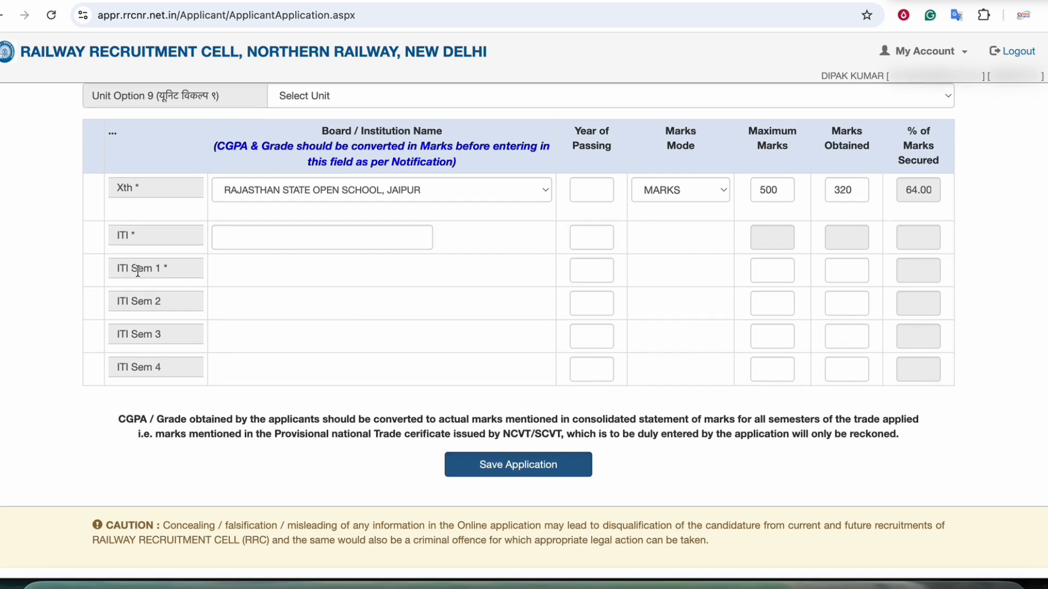
left_click(150, 268)
left_click_drag(126, 333, 162, 334)
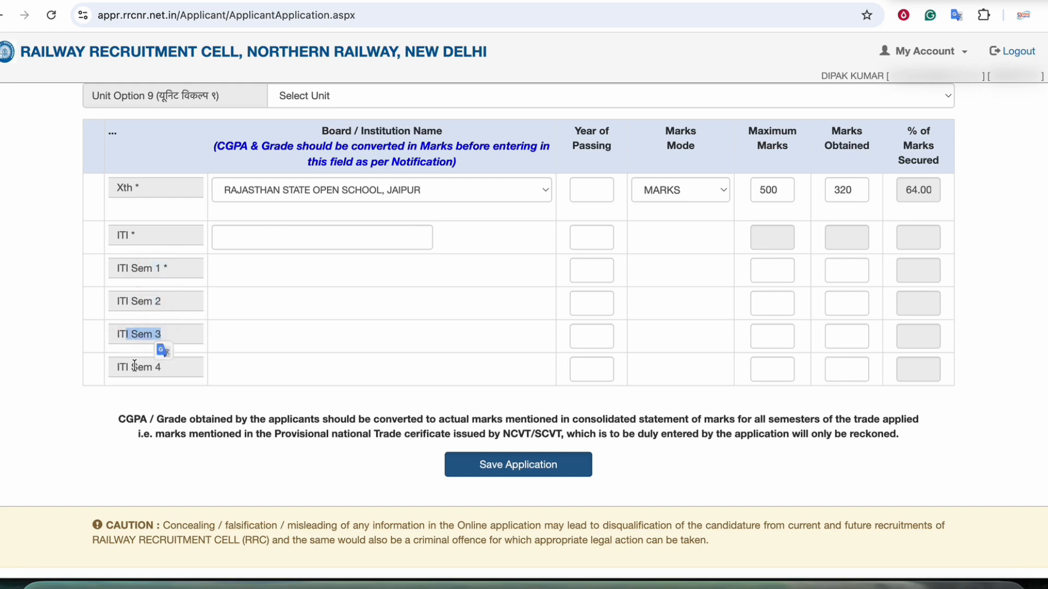
left_click_drag(137, 369, 160, 370)
left_click(283, 321)
left_click(579, 262)
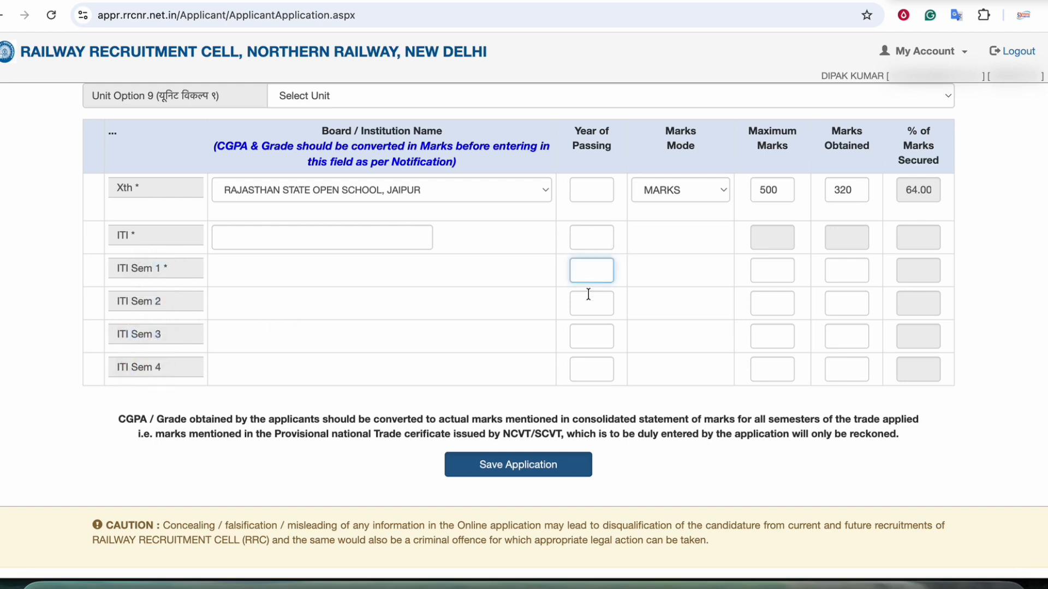
left_click(587, 298)
left_click(580, 334)
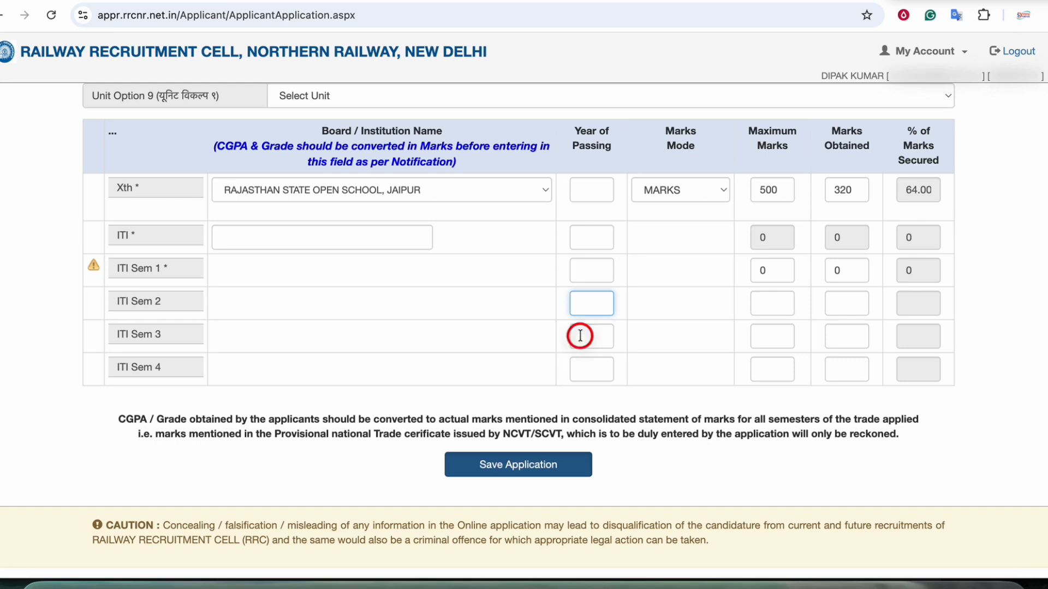
left_click(583, 365)
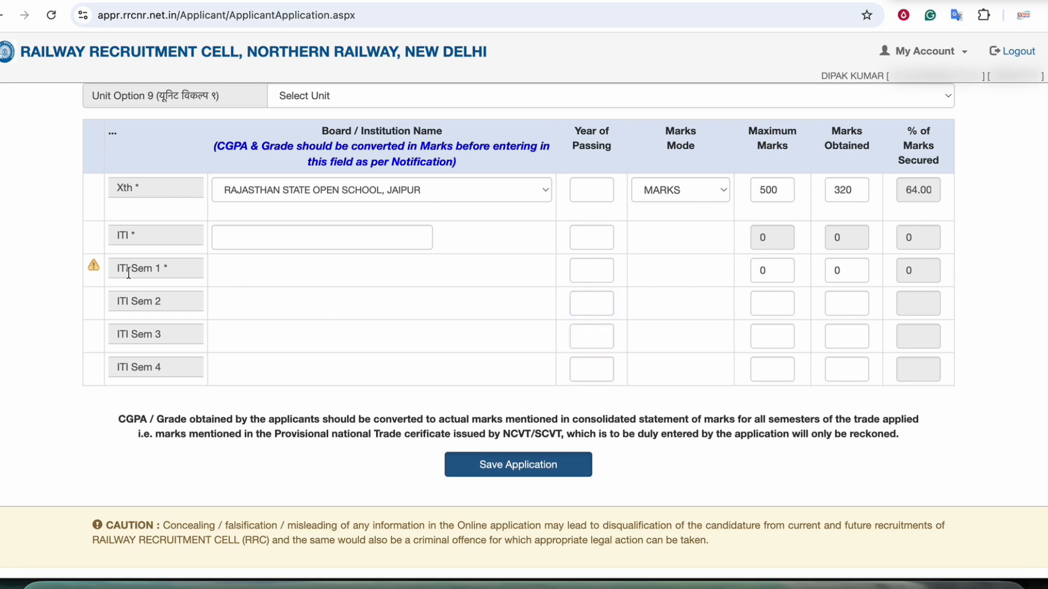
left_click(261, 229)
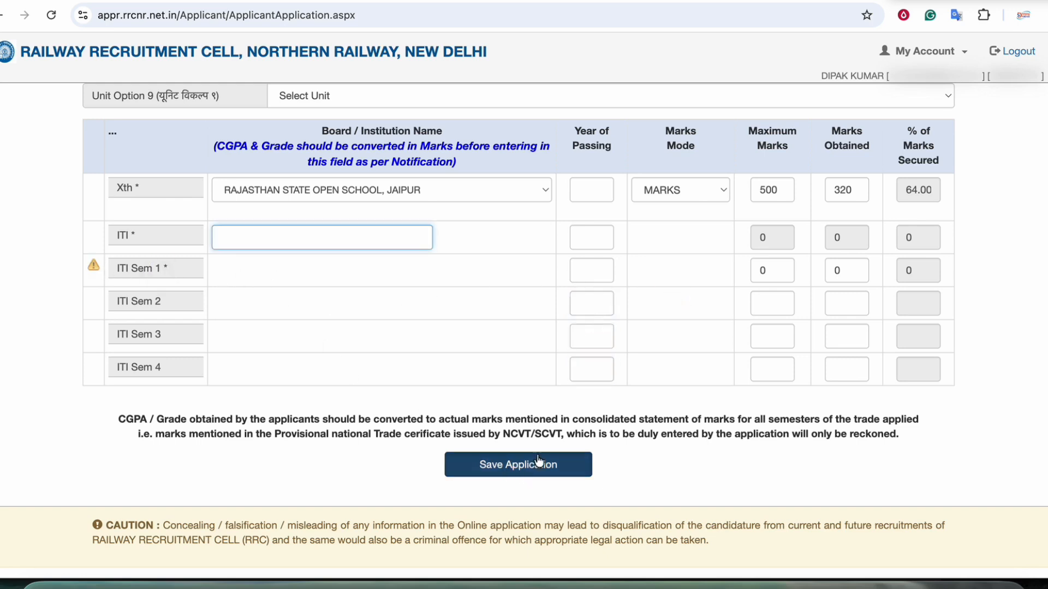
Save the application and proceed to the page for uploading the required documents
left_click(505, 467)
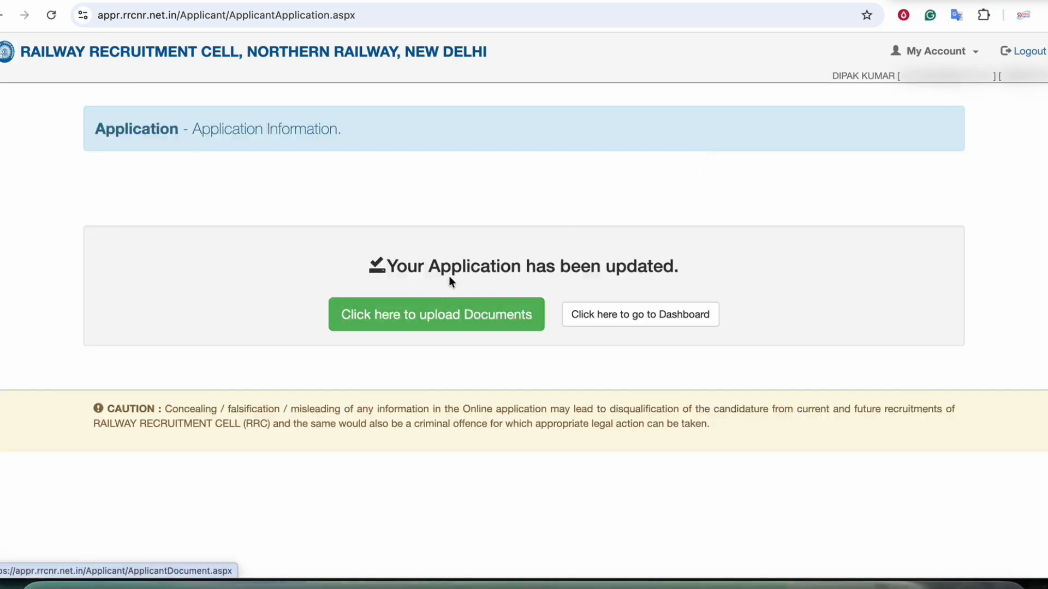
left_click_drag(451, 268, 657, 266)
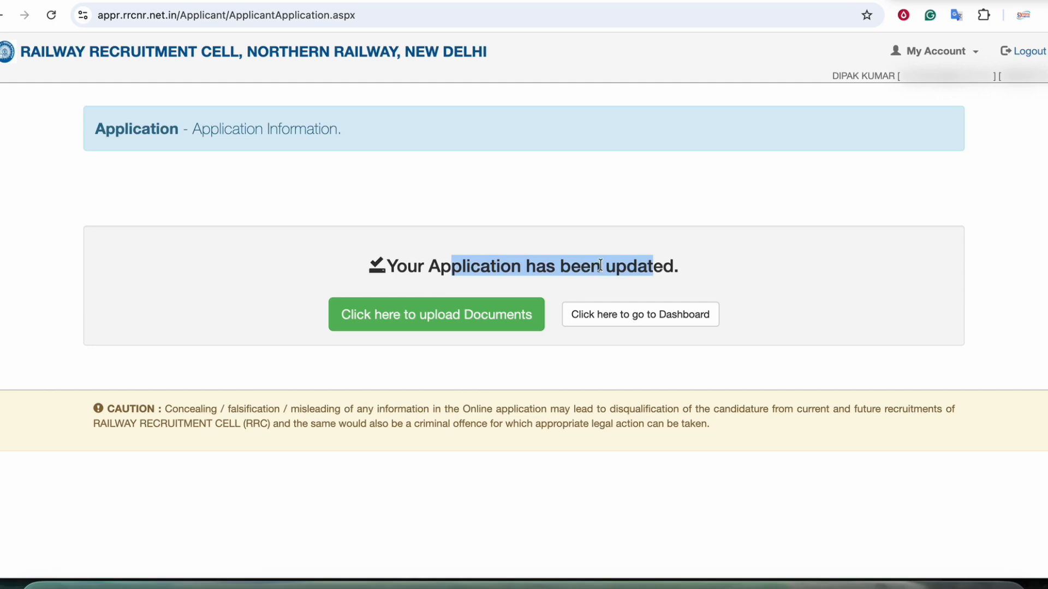
left_click(440, 317)
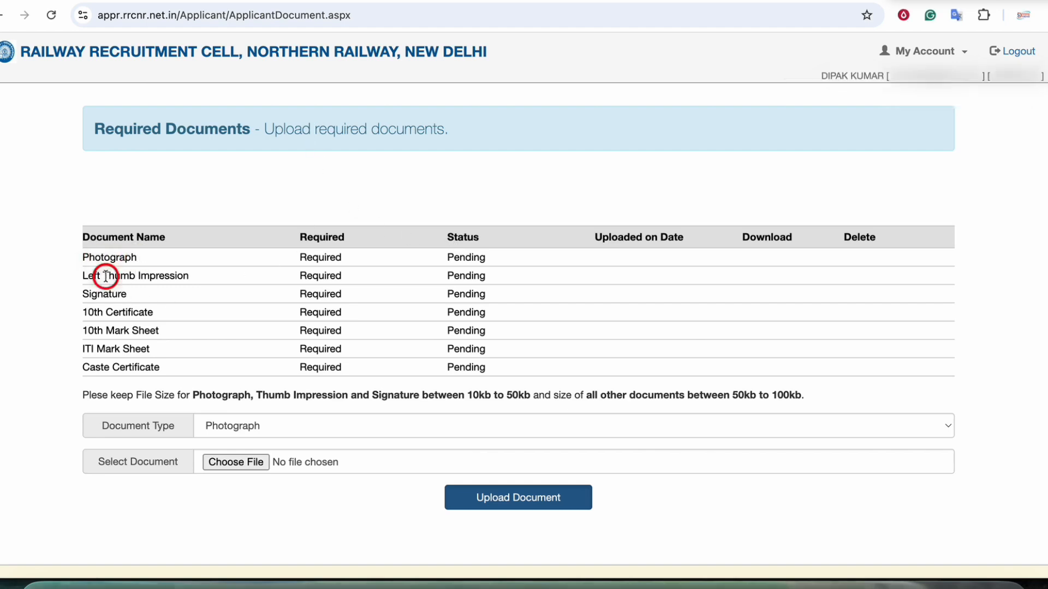
Examine the list of required documents and the available document types, keeping Photograph selected for upload
left_click_drag(94, 311, 158, 334)
left_click(135, 344)
left_click_drag(109, 368, 160, 370)
left_click(164, 376)
left_click(225, 432)
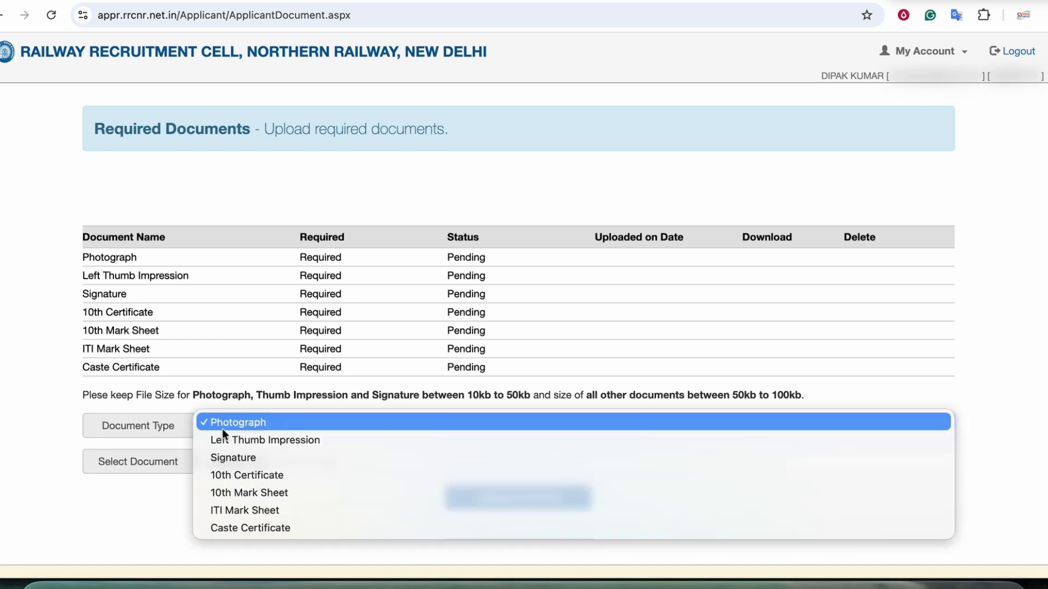
left_click(224, 424)
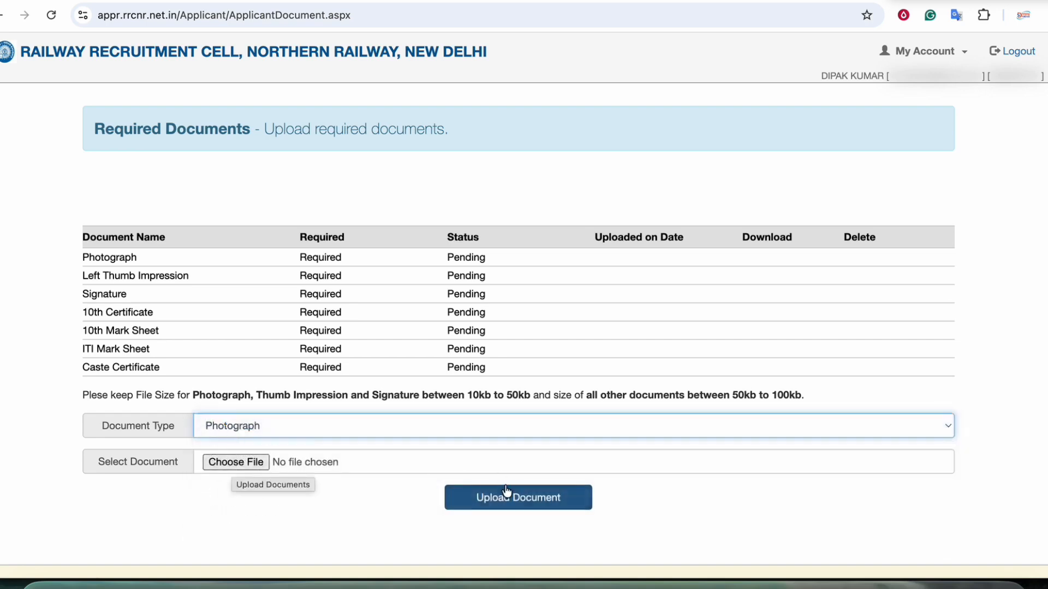
left_click(104, 261)
left_click_drag(125, 262, 489, 263)
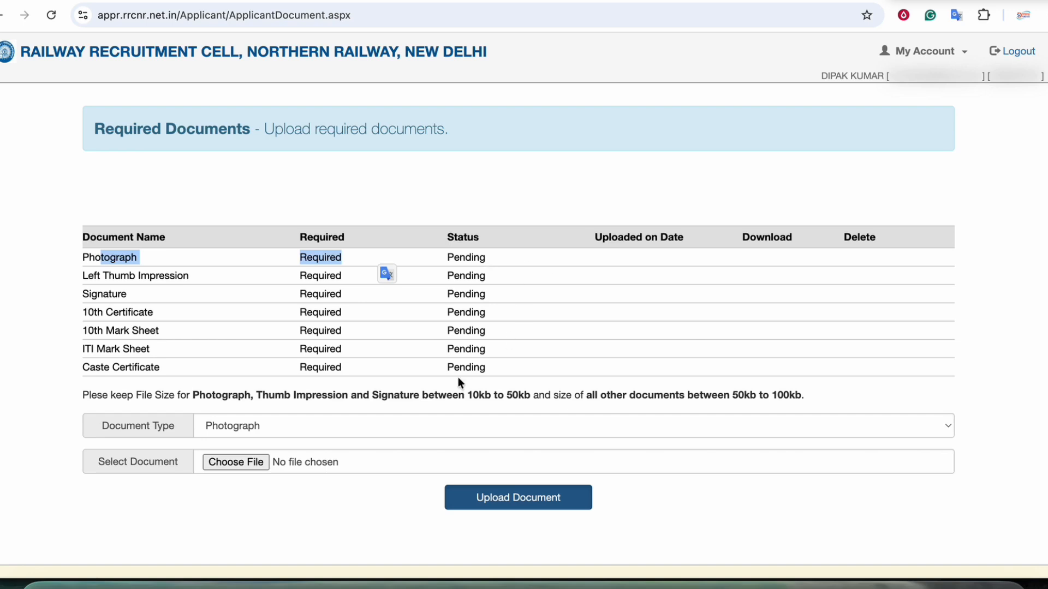
Switch the upload's document type to Left Thumb Impression and back to Photograph
left_click(270, 424)
left_click(267, 436)
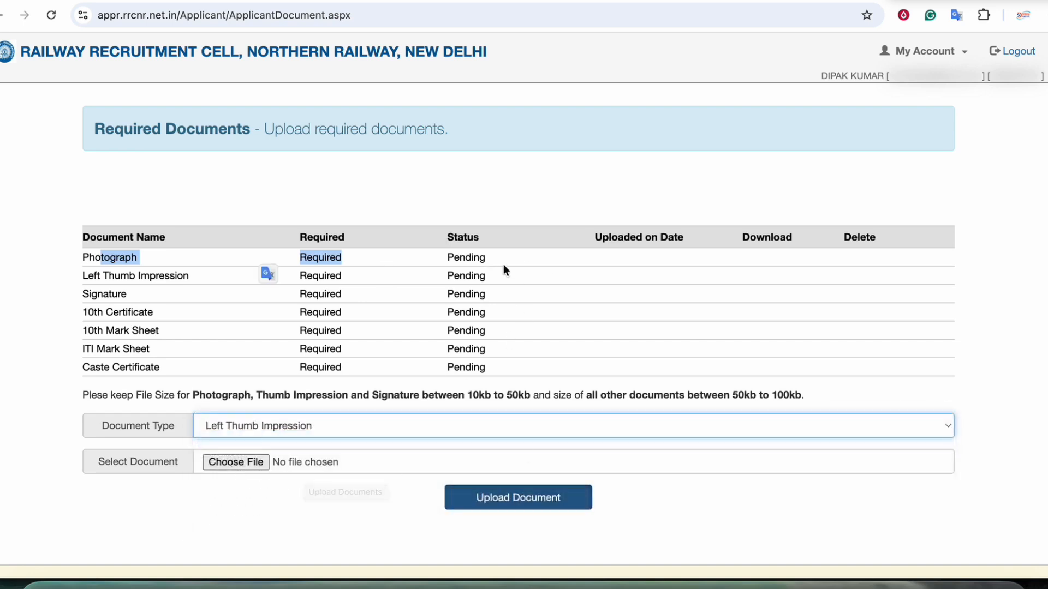
left_click(264, 426)
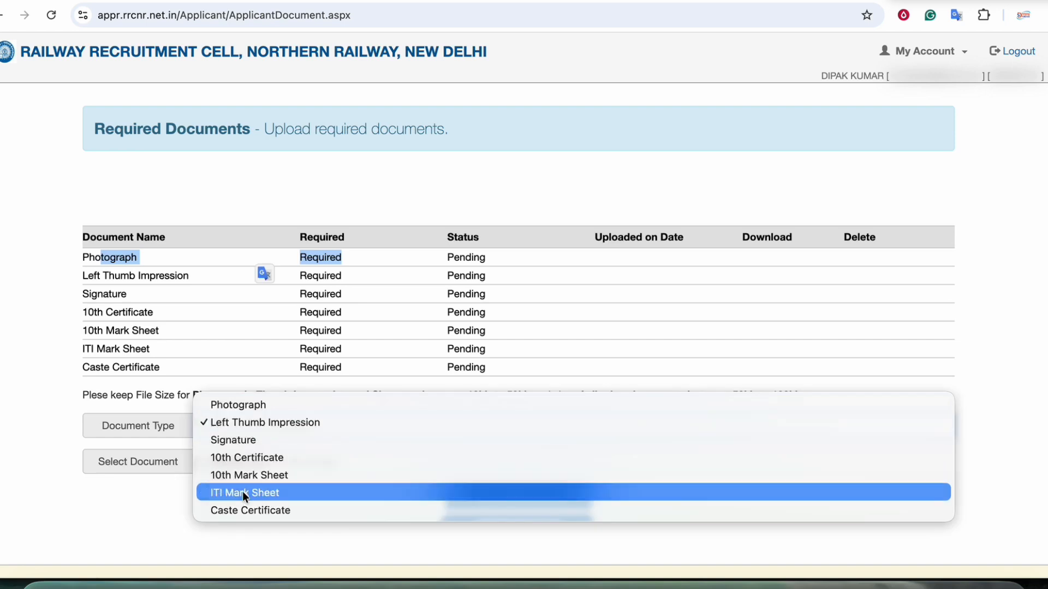
left_click(243, 405)
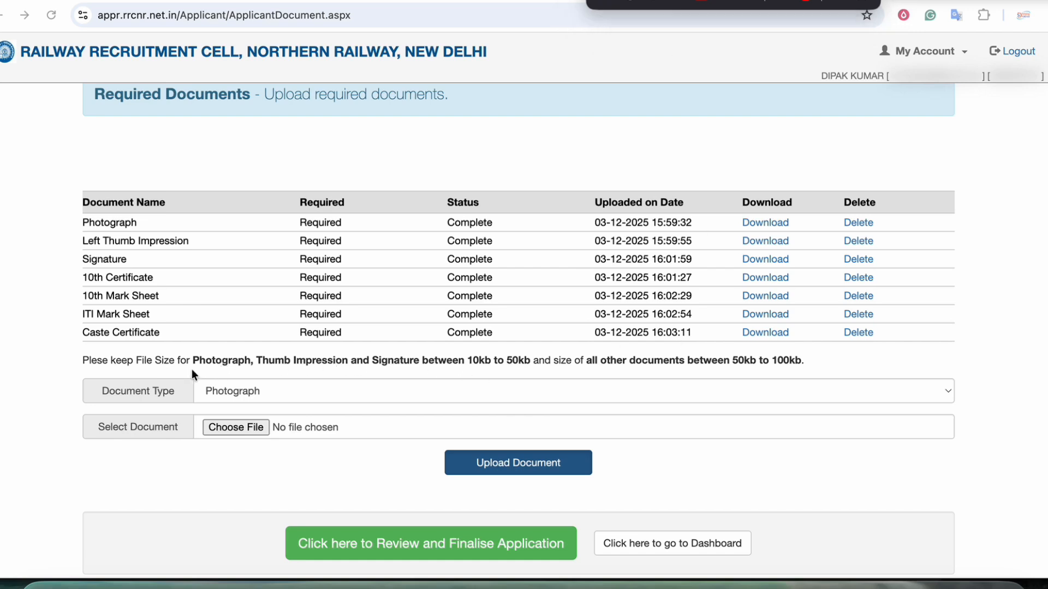
mouse_move(381, 372)
left_mouse_down()
mouse_move(543, 365)
mouse_move(457, 346)
left_mouse_up()
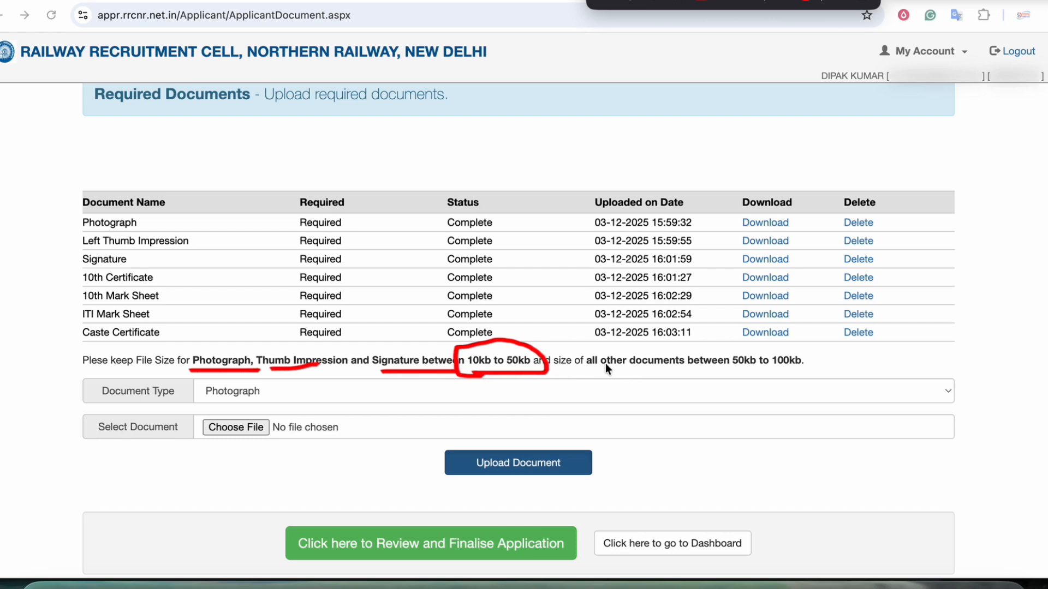
left_click_drag(598, 371, 681, 375)
left_click_drag(744, 371, 732, 352)
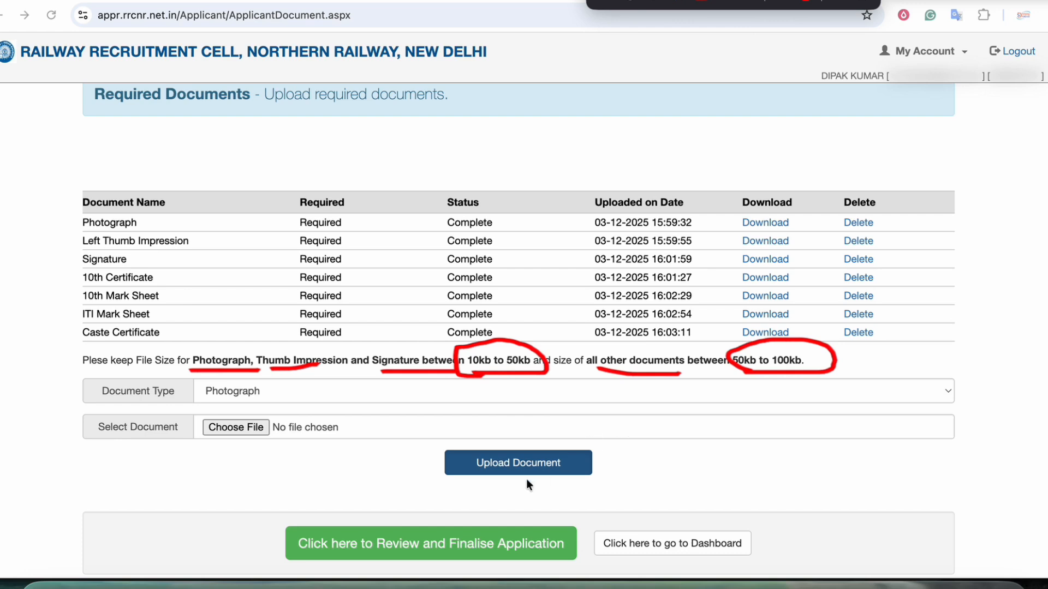
left_click_drag(276, 489, 378, 520)
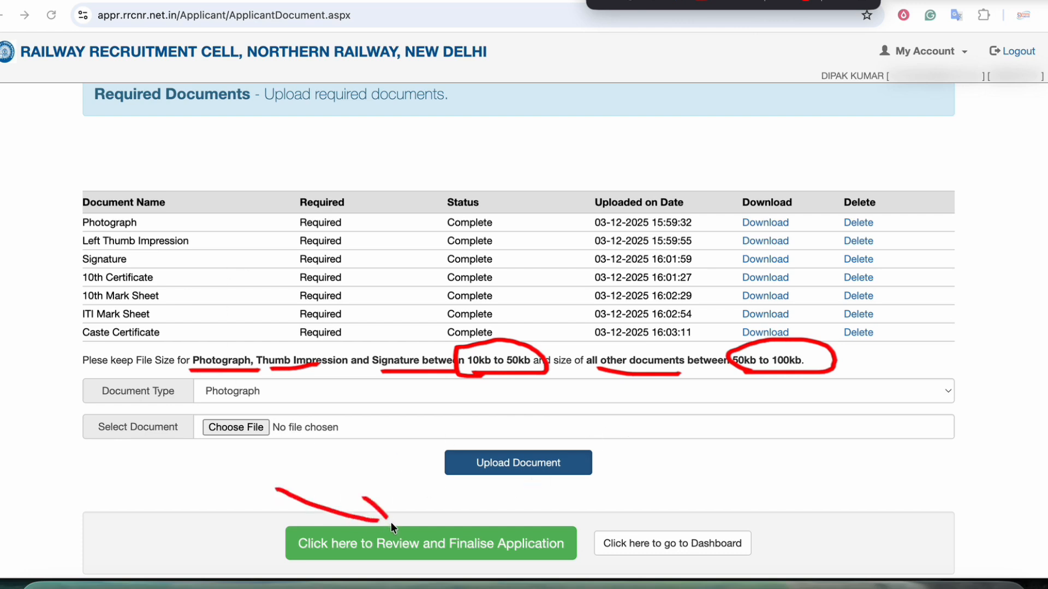
Proceed from the required documents upload to reviewing and finalising the application
mouse_move(472, 533)
left_mouse_down()
mouse_move(369, 522)
mouse_move(313, 567)
mouse_move(426, 529)
left_mouse_up()
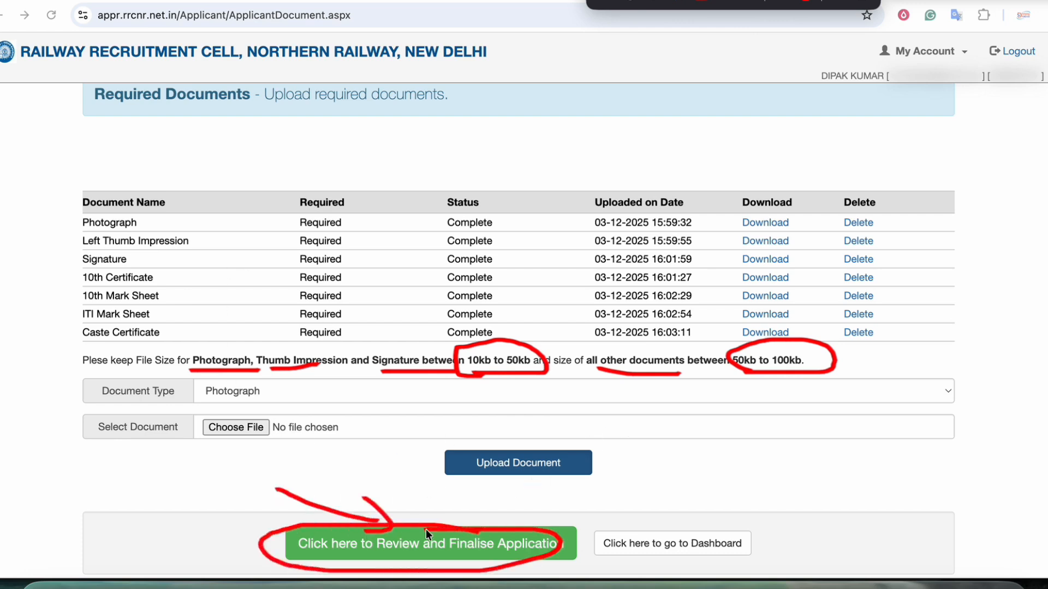
key("Escape")
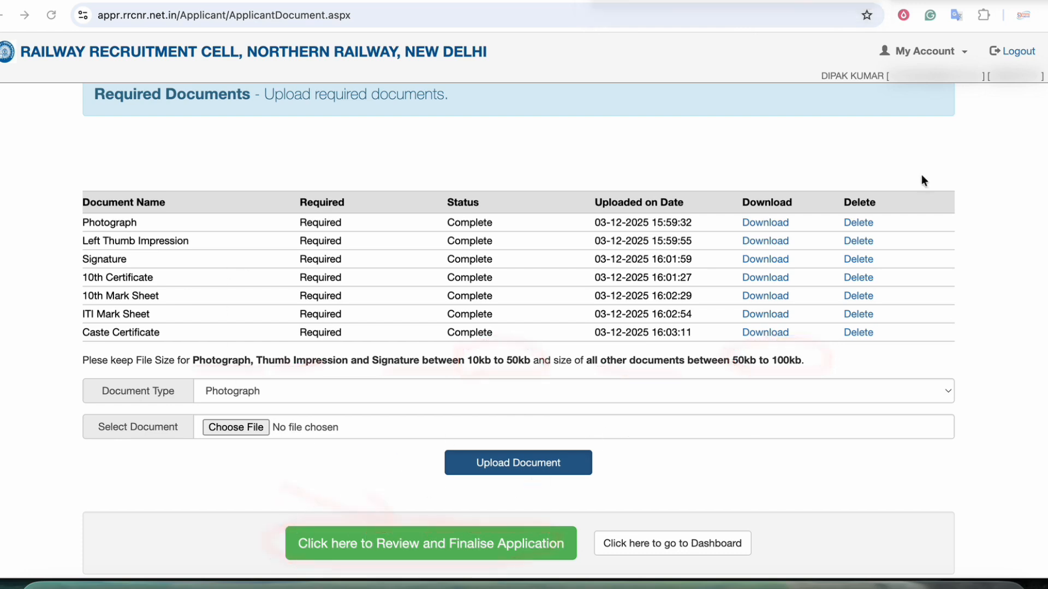
left_click(423, 544)
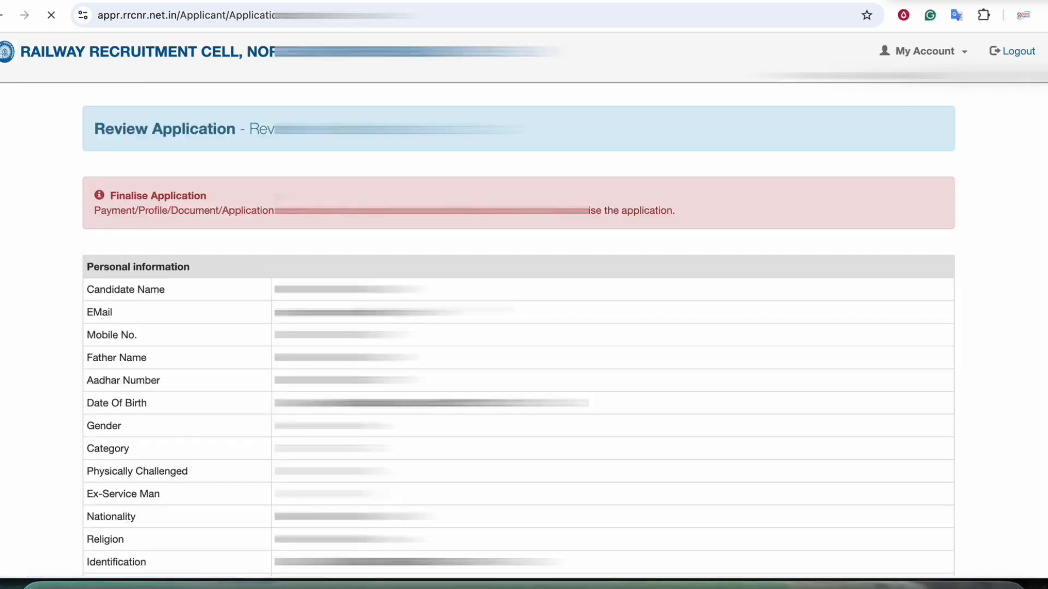
Final submit the reviewed application with the terms and conditions accepted, and confirm the submission
scroll(444, 312, "down", 15)
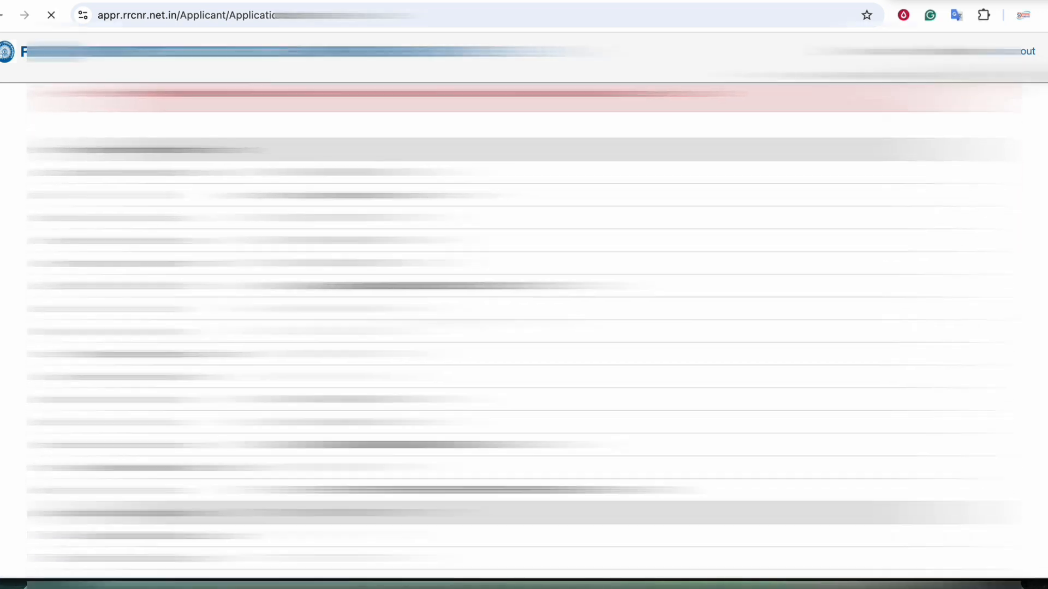
scroll(445, 312, "down", 6)
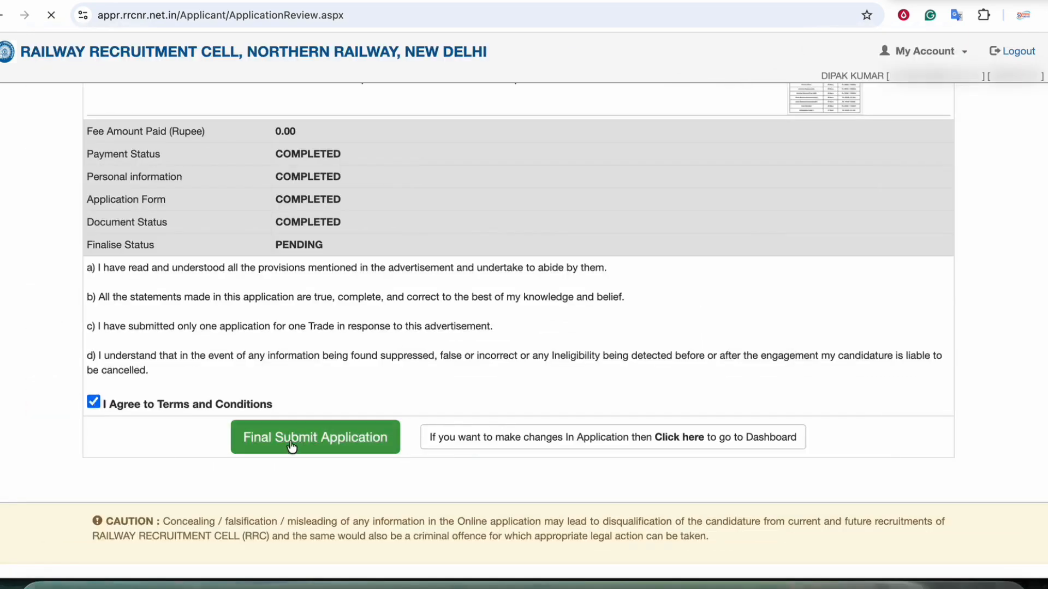
left_click(292, 446)
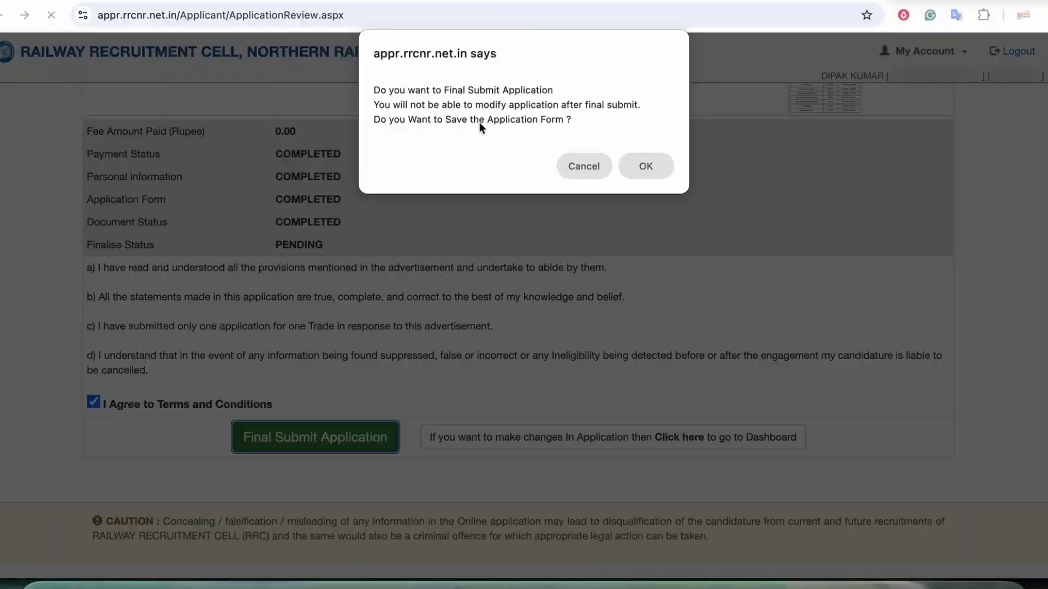
left_click(638, 176)
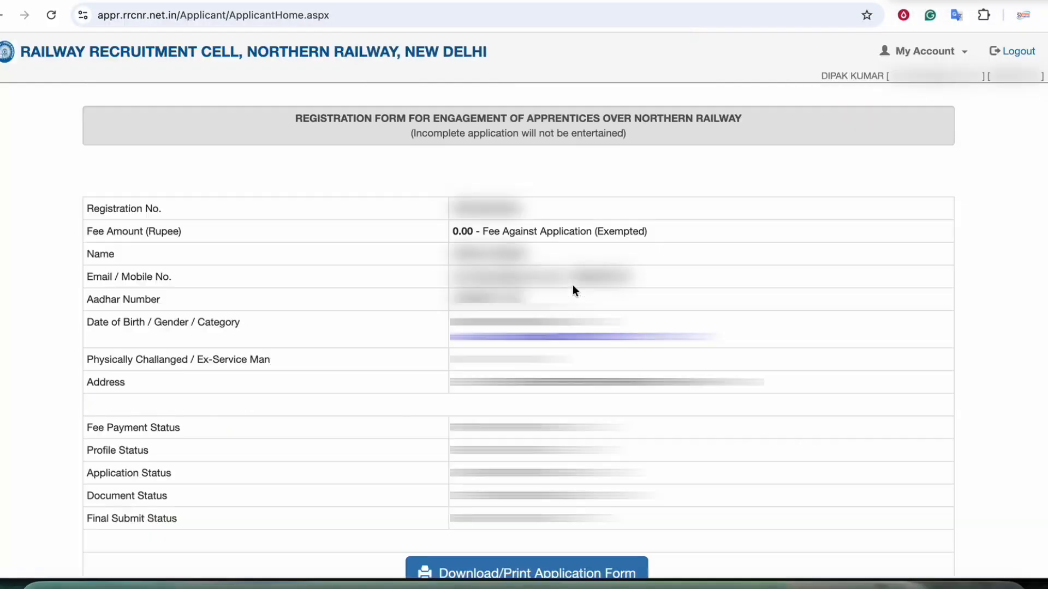
scroll(531, 538, "down", 1)
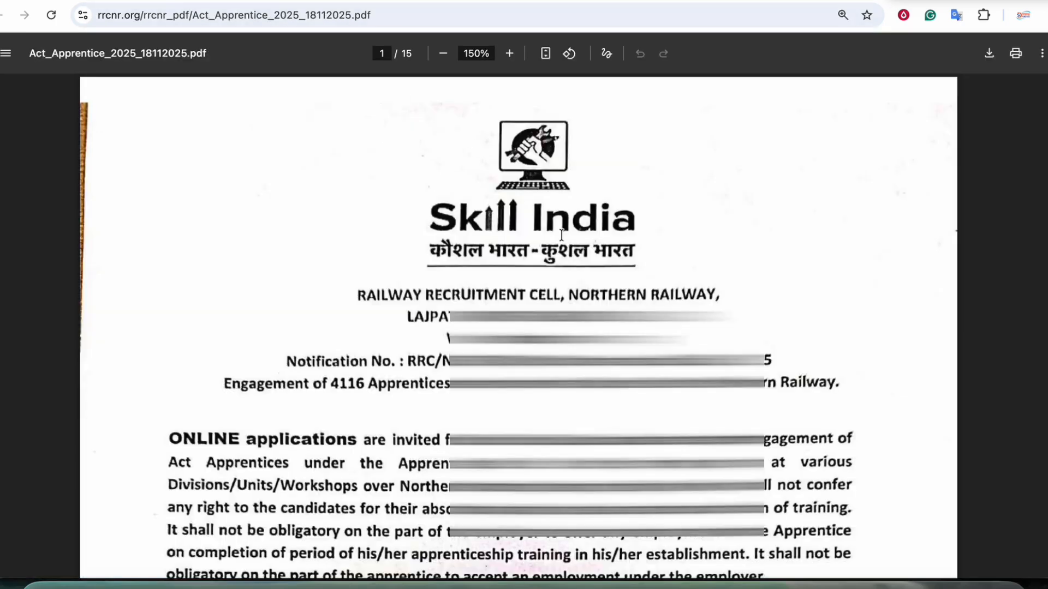
Examine the essential qualification and merit selection rules in the Act_Apprentice_2025_18112025.pdf notification, and enlarge its first page to 175%
scroll(562, 235, "down", 15)
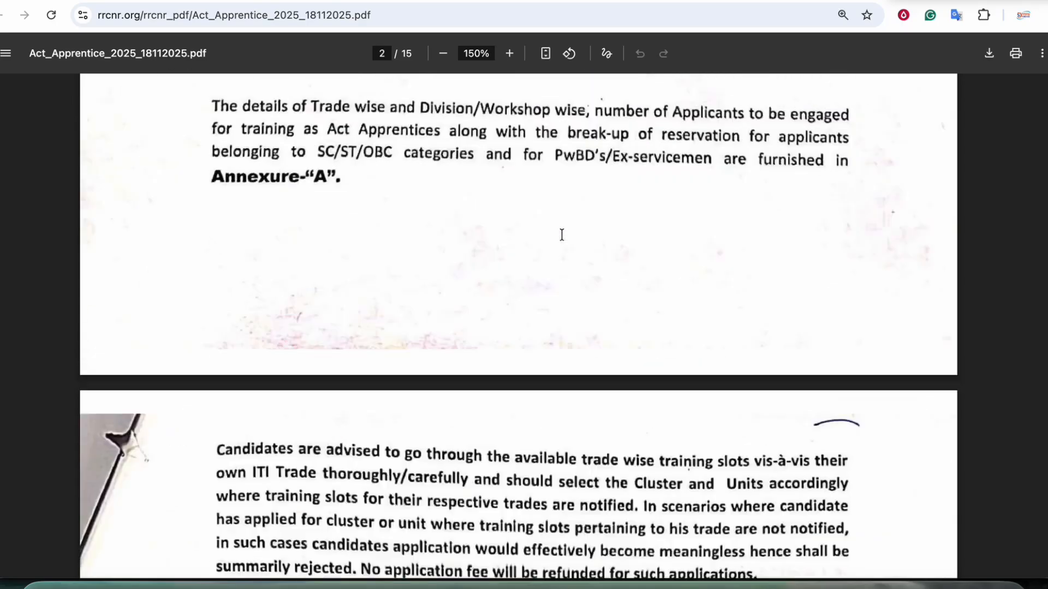
scroll(562, 235, "down", 20)
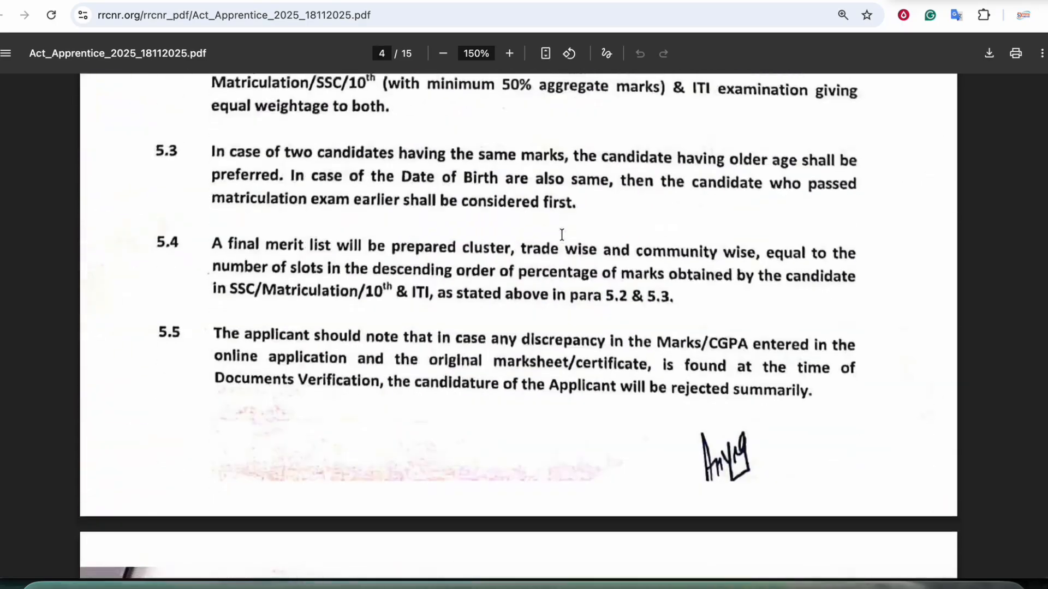
scroll(561, 234, "down", 5)
scroll(568, 242, "up", 20)
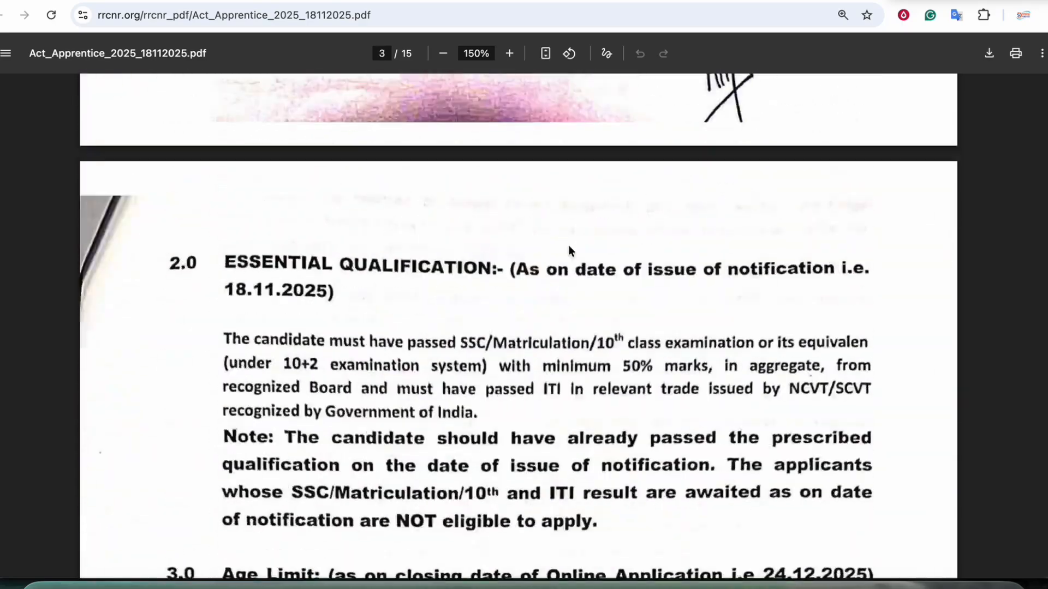
scroll(569, 250, "up", 20)
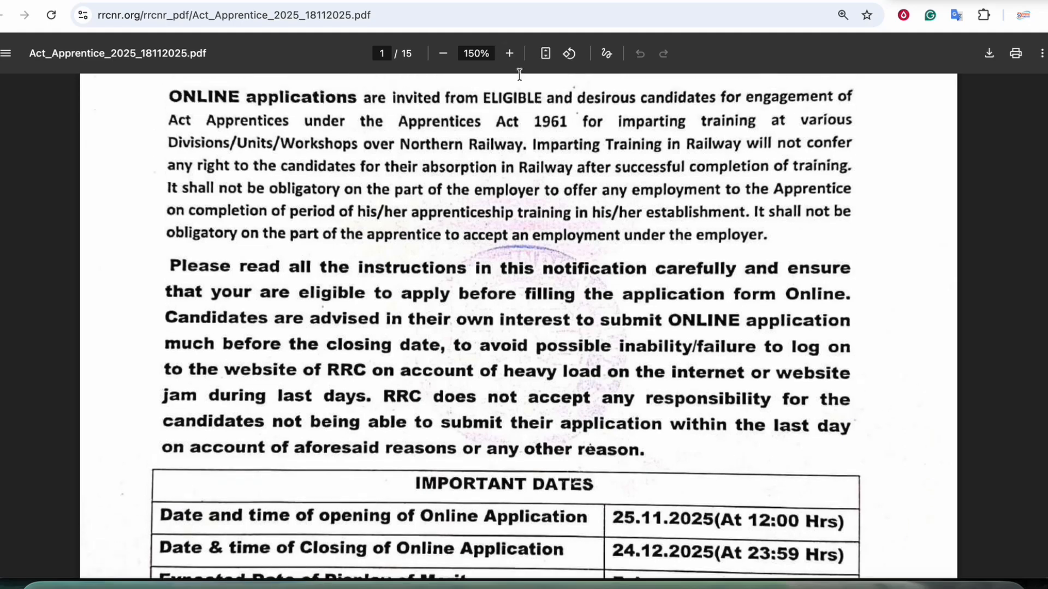
left_click(509, 53)
scroll(628, 215, "up", 5)
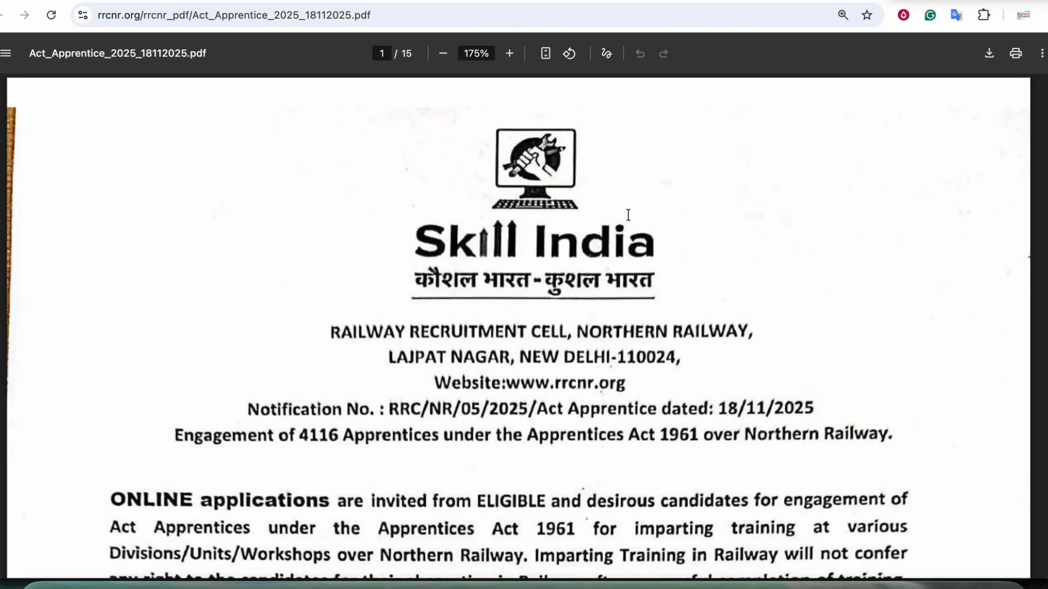